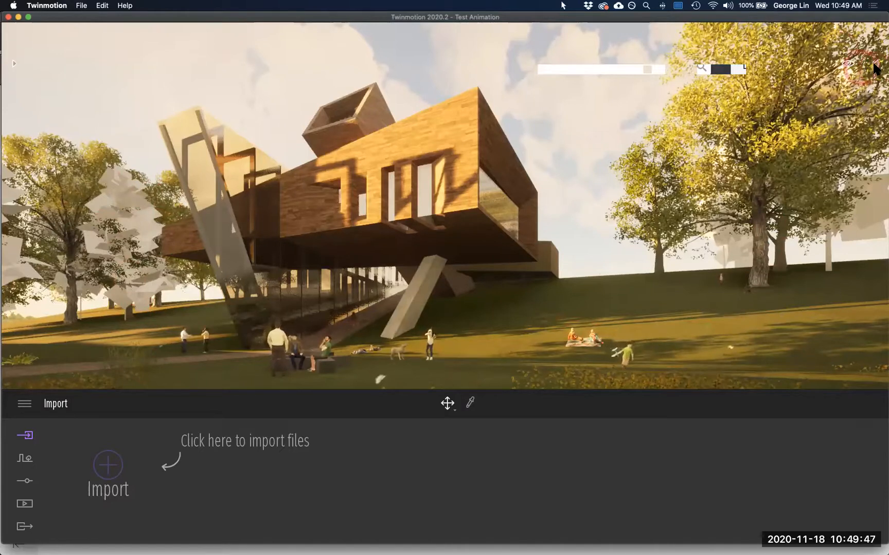
Step: Expand the Addin folder in the scene graph, find its Trees folder, and collapse the neighbouring Site folder
{"action": "left_click", "coordinate": [741, 130]}
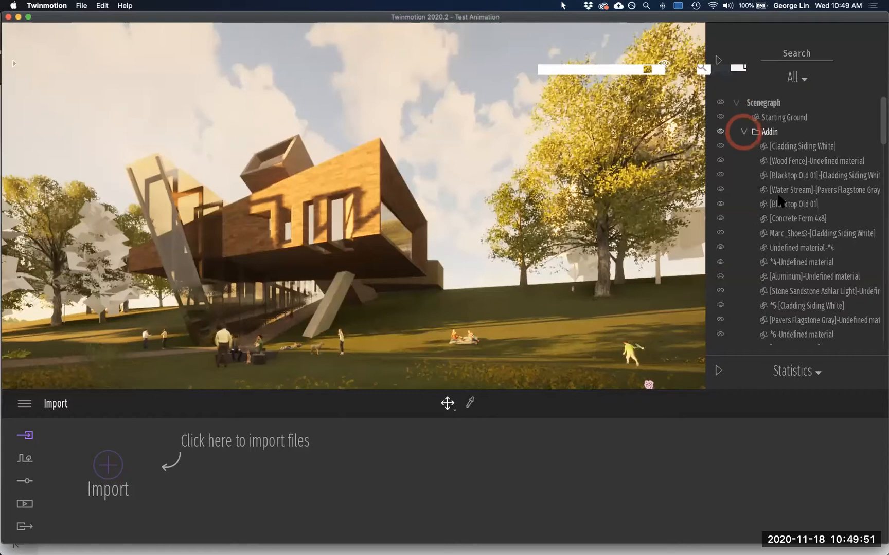
{"action": "scroll", "coordinate": [783, 199], "scroll_direction": "down", "scroll_amount": 5}
{"action": "left_click", "coordinate": [779, 215]}
{"action": "scroll", "coordinate": [804, 189], "scroll_direction": "down", "scroll_amount": 5}
{"action": "left_click", "coordinate": [752, 191]}
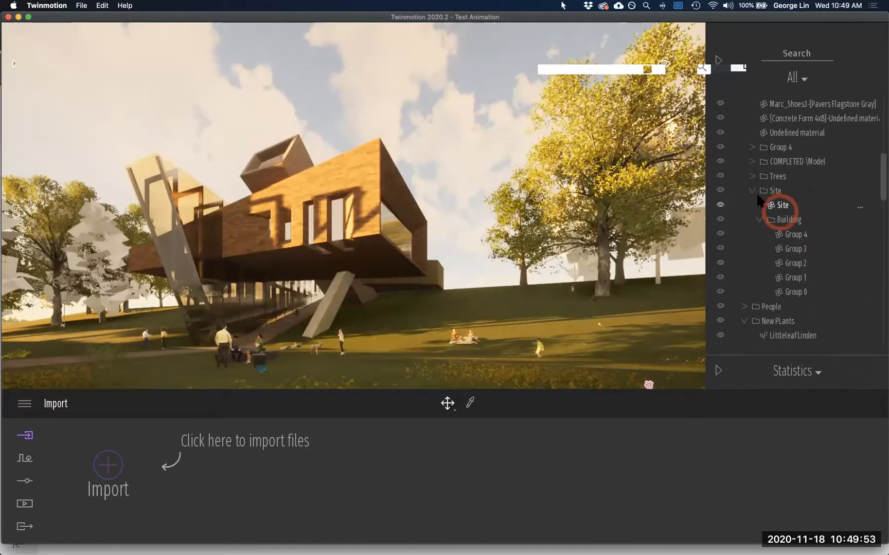
{"action": "left_click", "coordinate": [752, 191]}
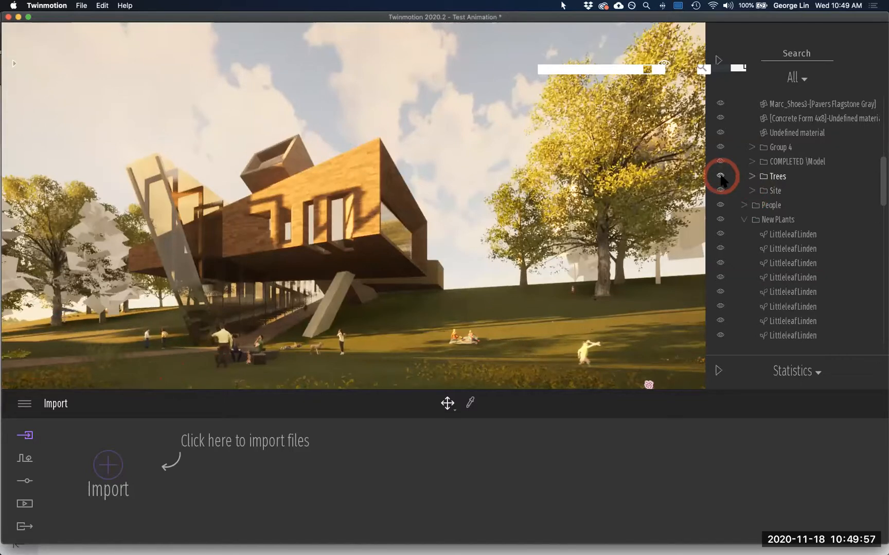
Step: Select the Turkey Oak, the Littleleaf Linden and the blocky white tree in the scene to locate their scene graph entries
{"action": "left_click", "coordinate": [520, 249]}
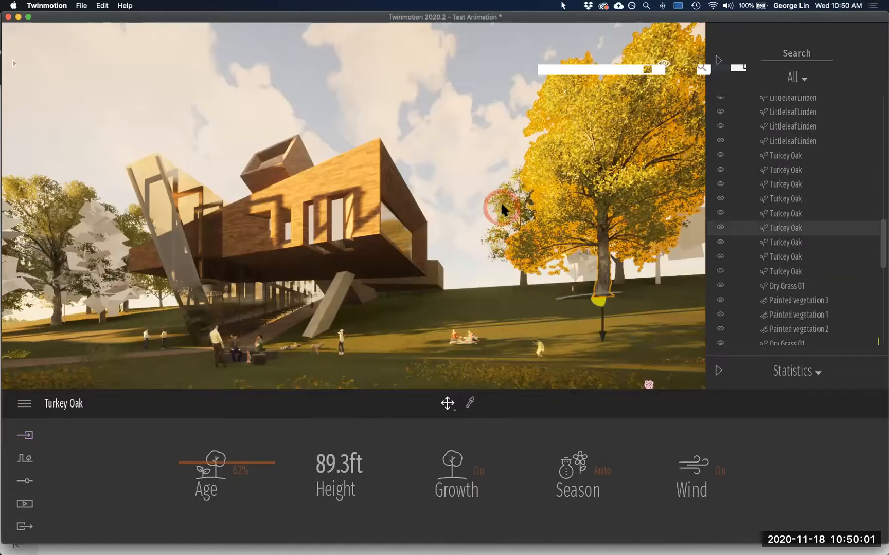
{"action": "left_click", "coordinate": [501, 210]}
{"action": "left_click", "coordinate": [622, 172]}
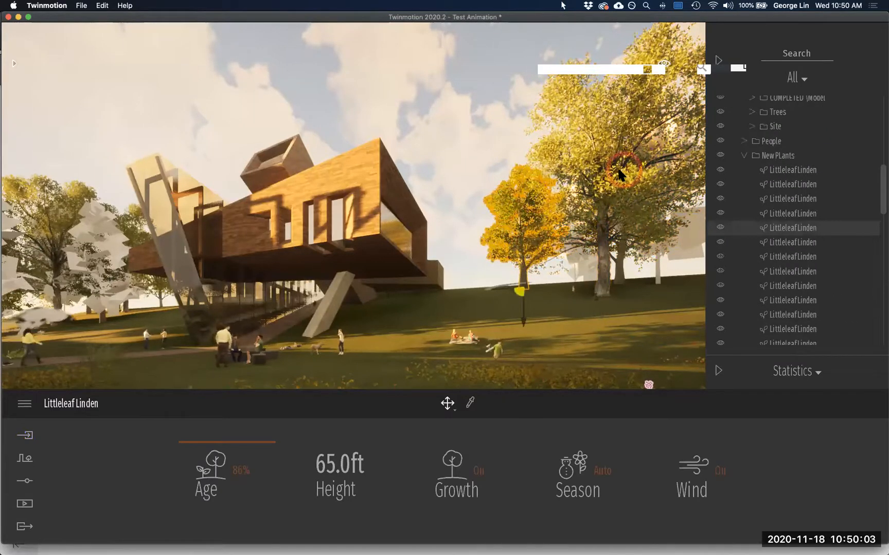
{"action": "left_click", "coordinate": [519, 170]}
{"action": "left_click", "coordinate": [456, 157]}
{"action": "left_click", "coordinate": [784, 200]}
{"action": "left_click", "coordinate": [766, 164]}
{"action": "left_click", "coordinate": [574, 264]}
{"action": "left_click", "coordinate": [812, 235]}
{"action": "left_click", "coordinate": [795, 237]}
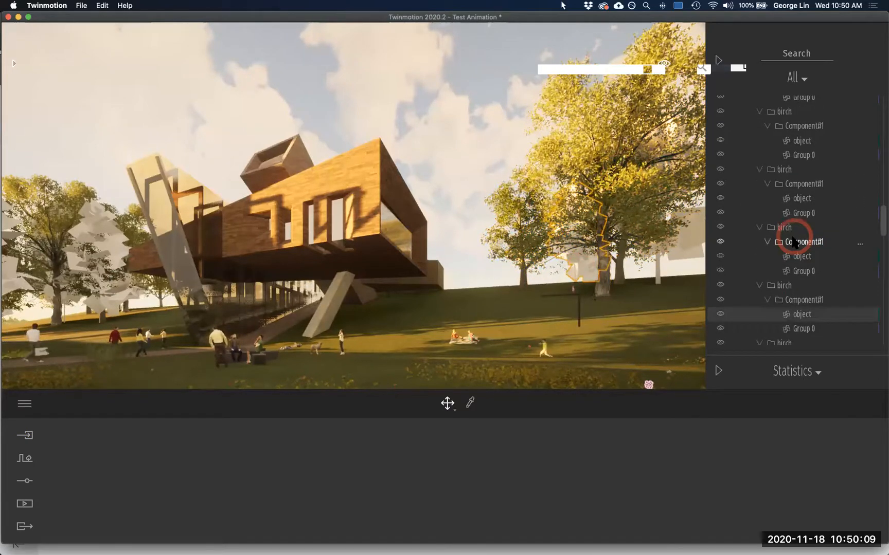
Step: Deselect the blocky white tree and hide the Trees folder that contains the birch components
{"action": "scroll", "coordinate": [794, 242], "scroll_direction": "up", "scroll_amount": 10}
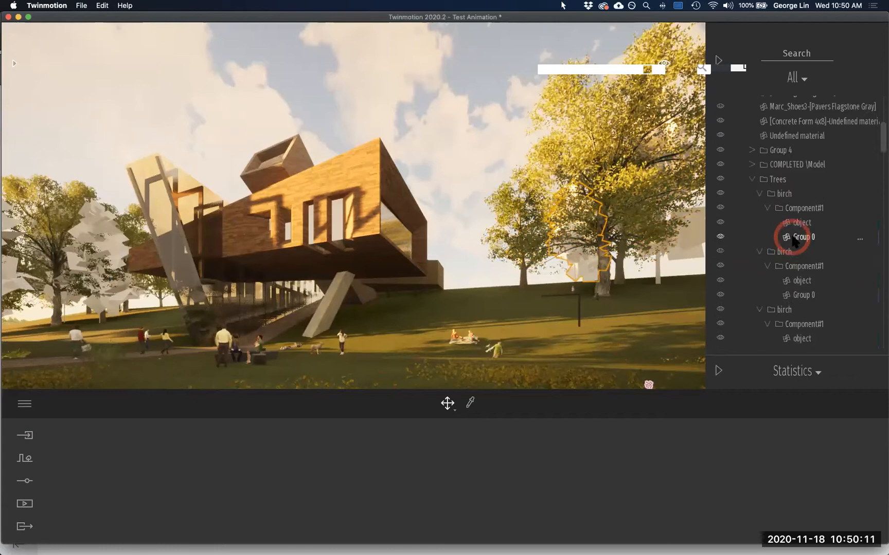
{"action": "scroll", "coordinate": [792, 242], "scroll_direction": "down", "scroll_amount": 8}
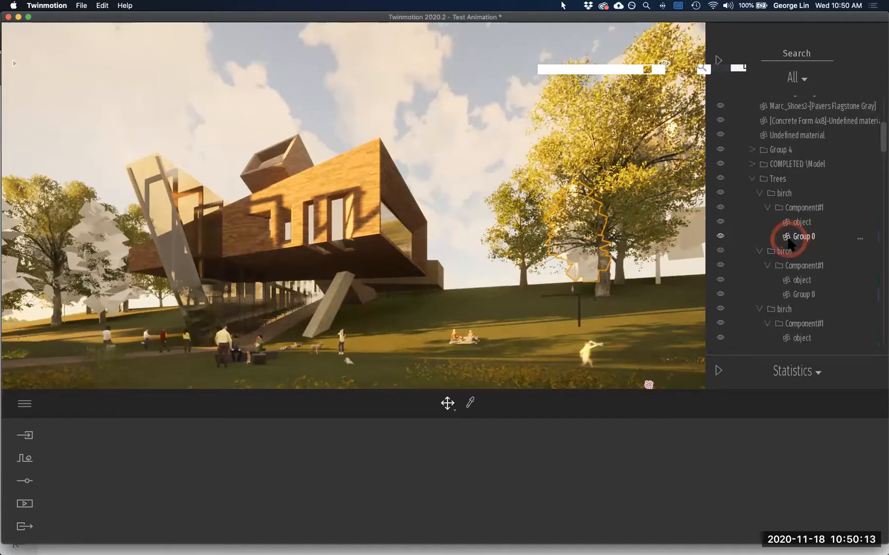
{"action": "left_click", "coordinate": [723, 179]}
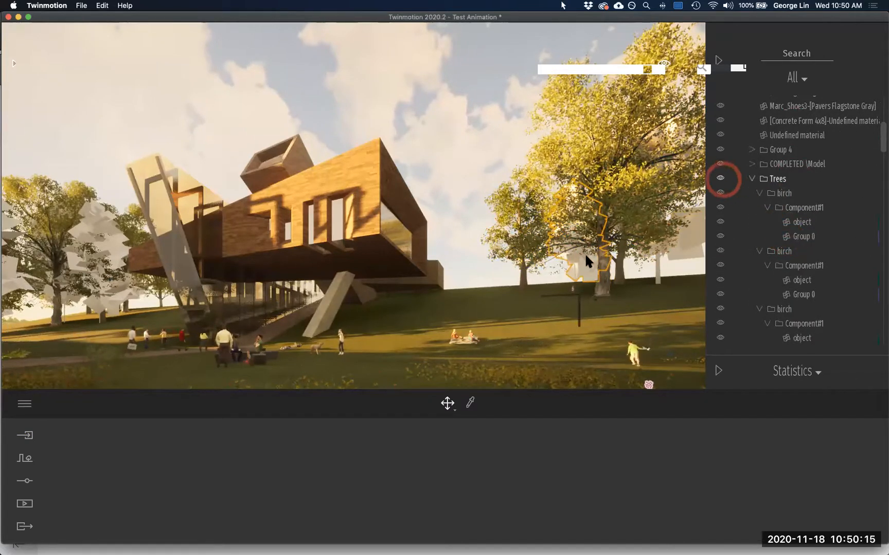
{"action": "left_click", "coordinate": [459, 150]}
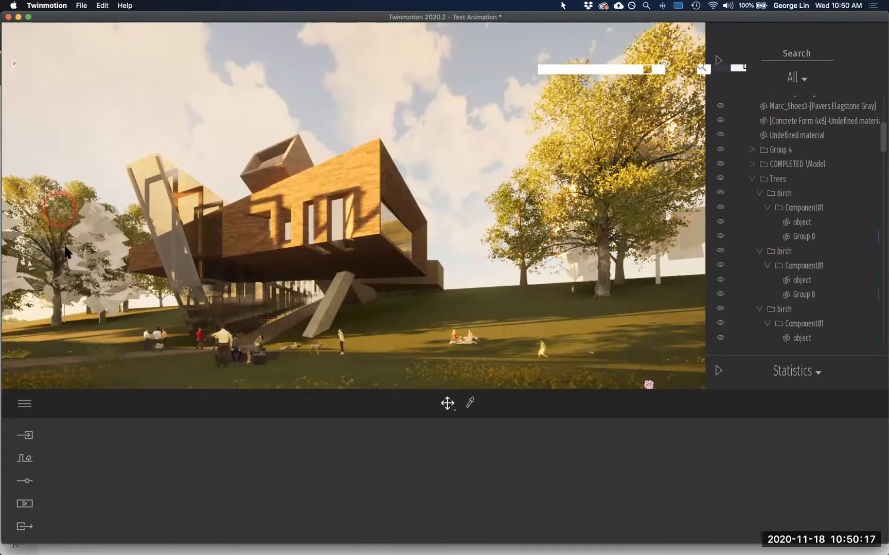
{"action": "left_click", "coordinate": [744, 193]}
{"action": "left_click", "coordinate": [720, 178]}
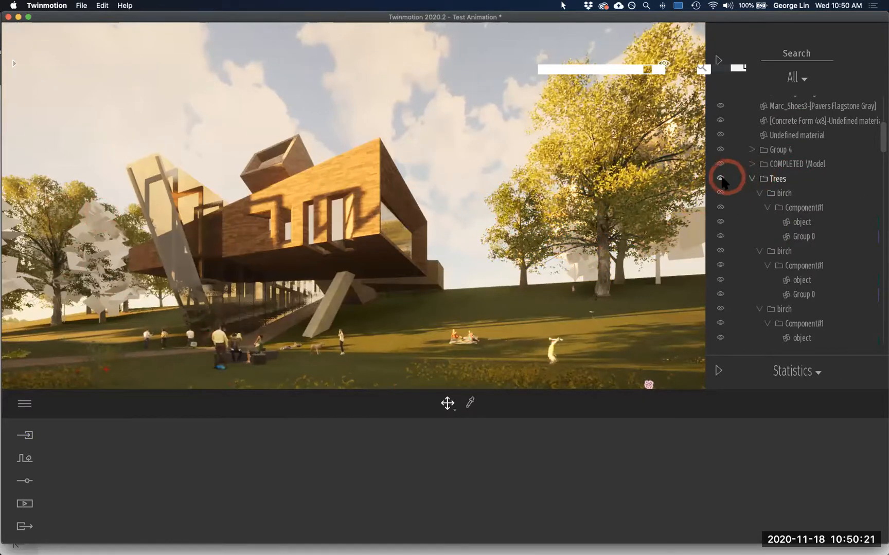
Step: Examine the building, the remaining trees and the surrounding site from above
{"action": "left_click", "coordinate": [339, 264]}
{"action": "left_click_drag", "start_coordinate": [415, 191], "coordinate": [496, 254]}
{"action": "left_click", "coordinate": [701, 400]}
{"action": "left_click", "coordinate": [674, 490]}
{"action": "left_click", "coordinate": [597, 393]}
{"action": "left_click", "coordinate": [596, 177]}
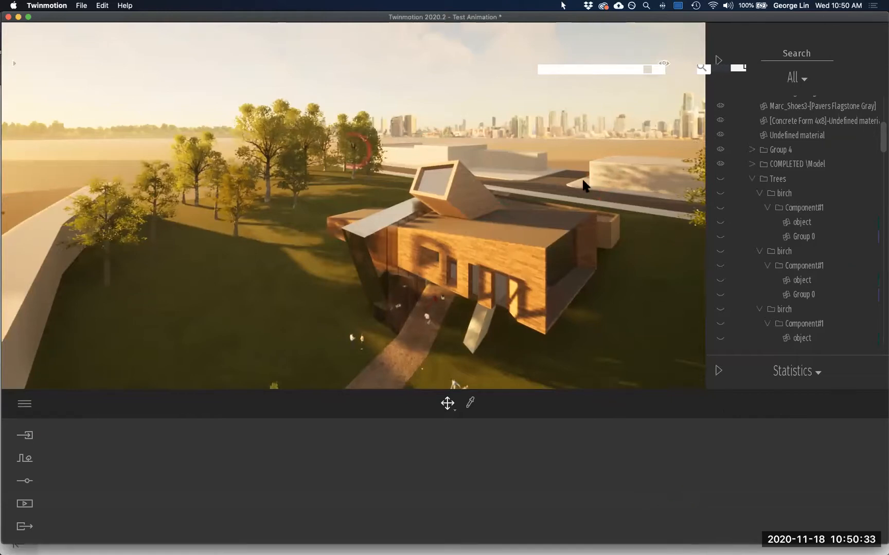
{"action": "left_click_drag", "start_coordinate": [232, 297], "coordinate": [240, 279]}
{"action": "left_click", "coordinate": [362, 253]}
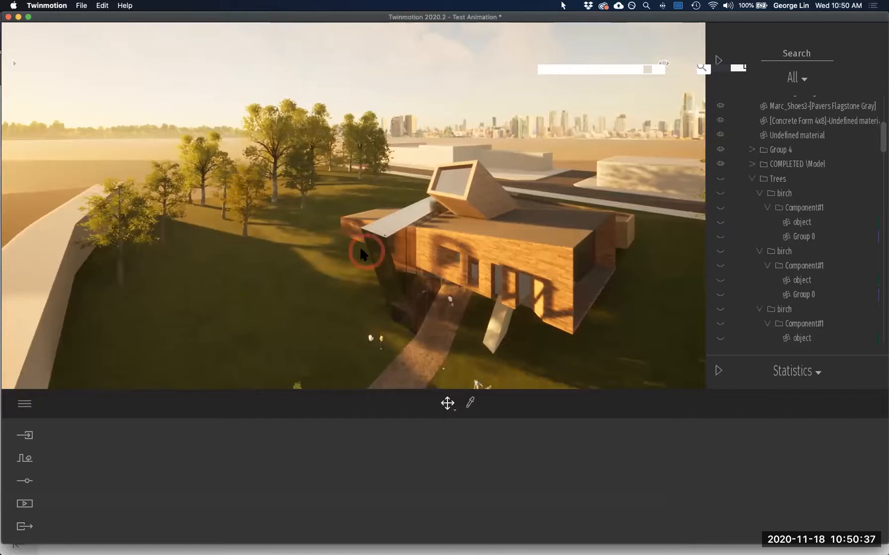
Step: Open the camera settings and turn Parallelism off for the aerial view of the building
{"action": "left_click", "coordinate": [26, 459]}
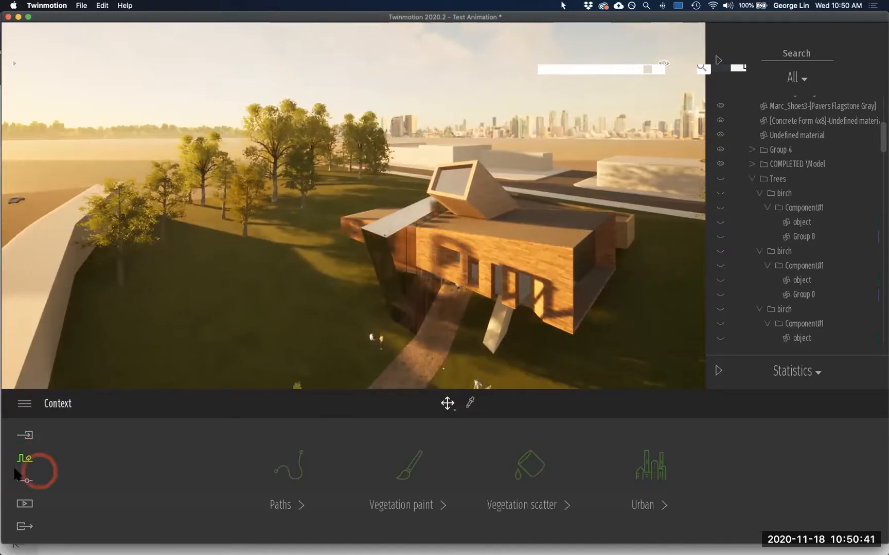
{"action": "left_click", "coordinate": [24, 481]}
{"action": "left_click", "coordinate": [657, 469]}
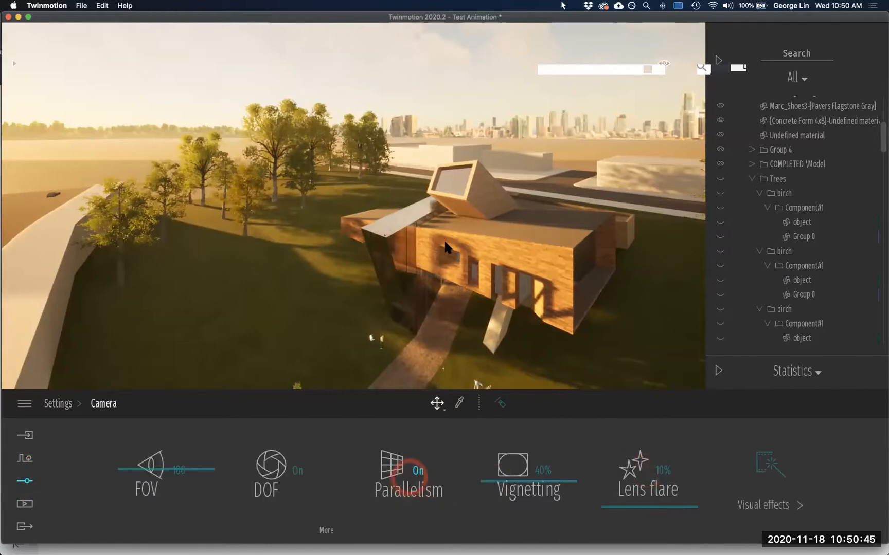
{"action": "right_click_drag", "start_coordinate": [445, 243], "coordinate": [453, 224]}
{"action": "right_click_drag", "start_coordinate": [522, 128], "coordinate": [501, 188]}
{"action": "left_click", "coordinate": [381, 471]}
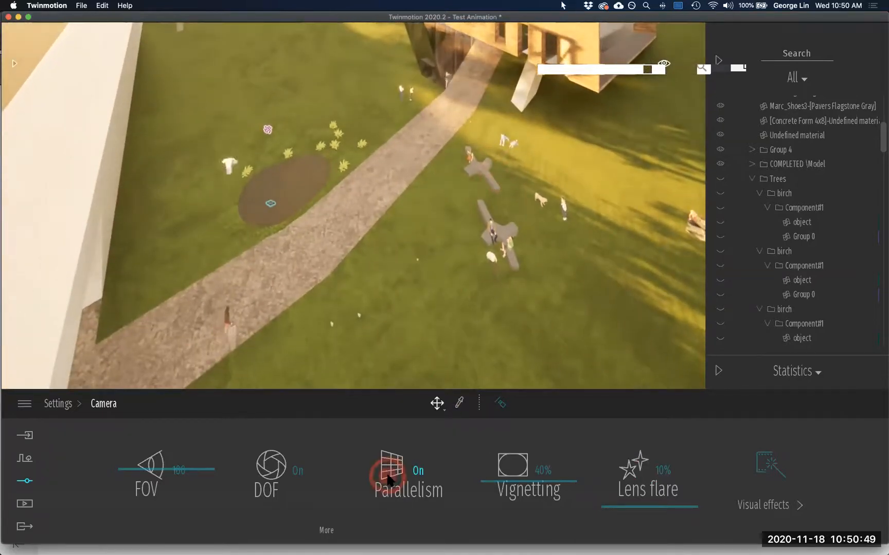
{"action": "left_click_drag", "start_coordinate": [512, 248], "coordinate": [492, 239]}
{"action": "left_click", "coordinate": [438, 403]}
{"action": "left_click", "coordinate": [429, 484]}
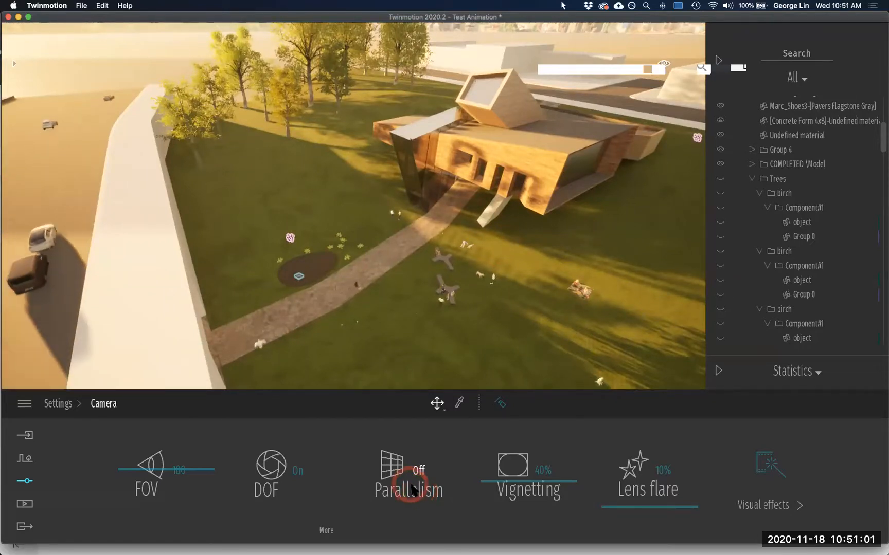
{"action": "left_click", "coordinate": [410, 485]}
Step: Turn Parallelism on for a ground-level view of the building
{"action": "left_click", "coordinate": [447, 275]}
{"action": "left_click_drag", "start_coordinate": [445, 291], "coordinate": [531, 126]}
{"action": "left_click", "coordinate": [495, 42]}
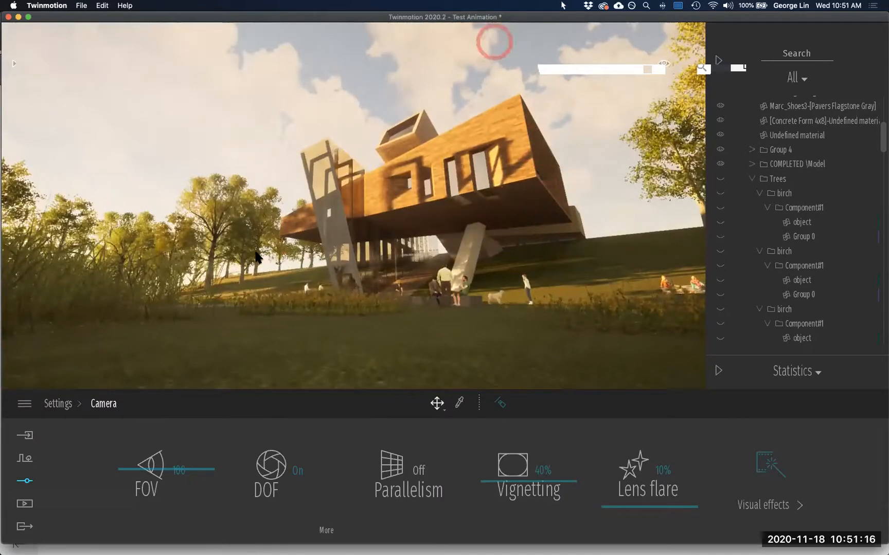
{"action": "left_click", "coordinate": [419, 472]}
{"action": "left_click", "coordinate": [555, 109]}
{"action": "left_click", "coordinate": [364, 323]}
{"action": "left_click", "coordinate": [342, 359]}
{"action": "left_click", "coordinate": [301, 206]}
{"action": "left_click", "coordinate": [339, 198]}
{"action": "left_click", "coordinate": [323, 278]}
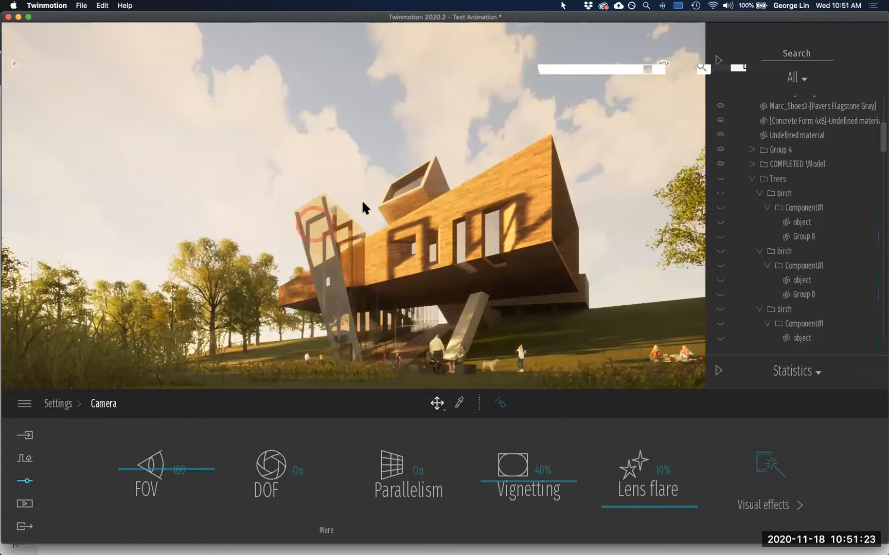
Step: Turn Parallelism off, mark the building's converging and slanted edges with Zoom annotation lines, and clear them
{"action": "left_click", "coordinate": [424, 452]}
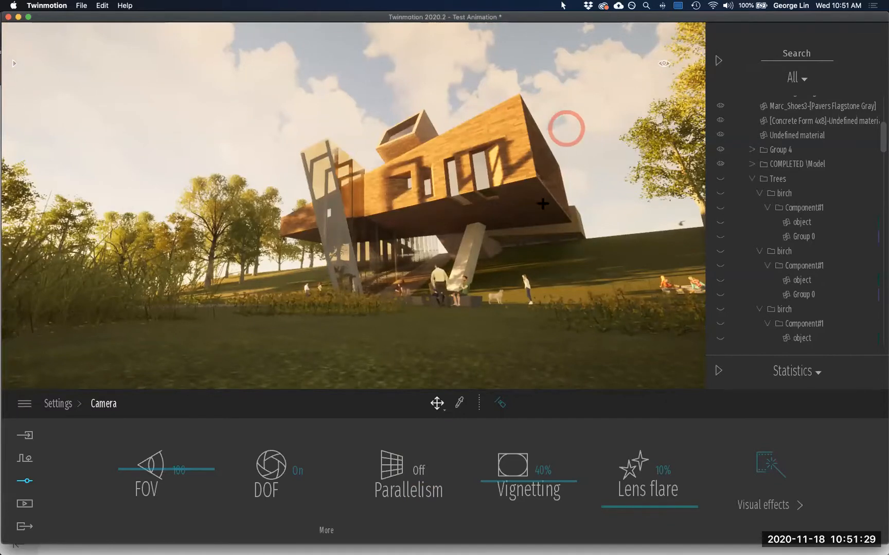
{"action": "key", "text": "super+Tab"}
{"action": "left_click_drag", "start_coordinate": [565, 319], "coordinate": [510, 48]}
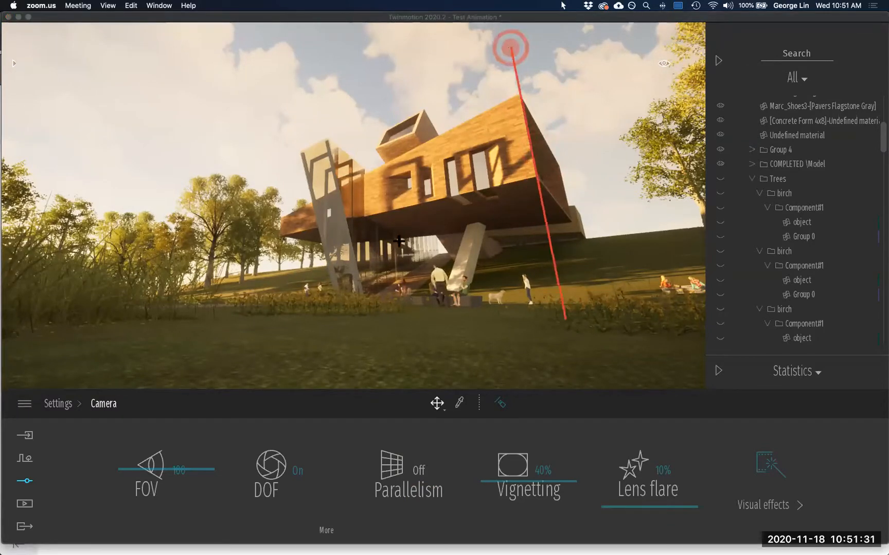
{"action": "left_click_drag", "start_coordinate": [269, 323], "coordinate": [289, 126]}
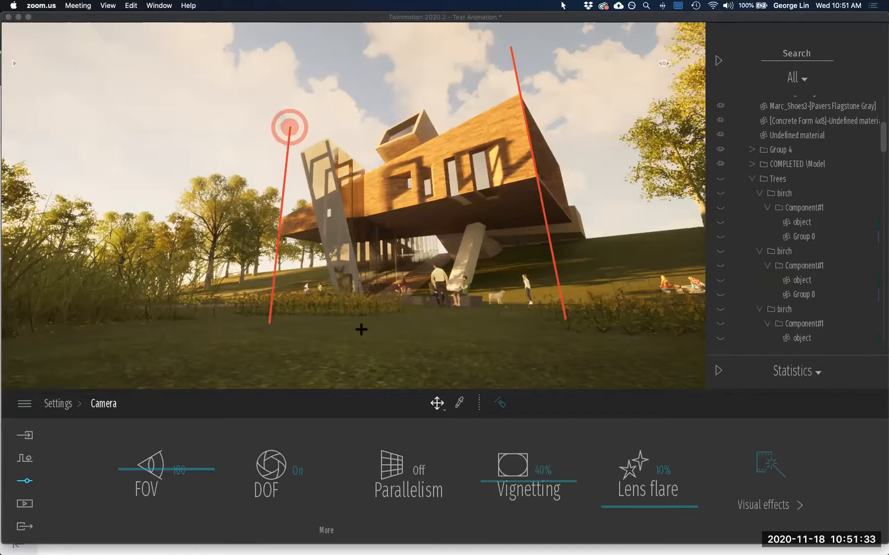
{"action": "left_click_drag", "start_coordinate": [290, 84], "coordinate": [355, 332]}
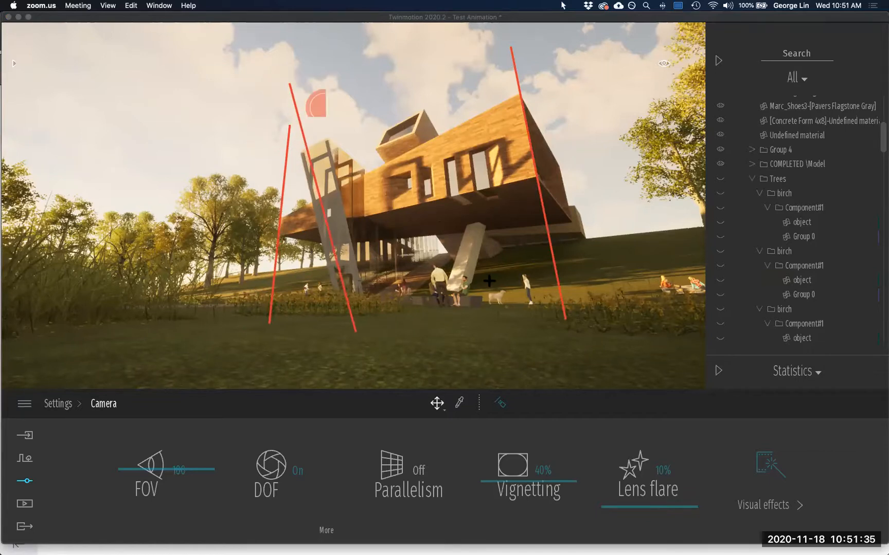
{"action": "left_click_drag", "start_coordinate": [327, 63], "coordinate": [492, 281]}
{"action": "left_click_drag", "start_coordinate": [455, 350], "coordinate": [507, 144]}
{"action": "left_click_drag", "start_coordinate": [608, 295], "coordinate": [567, 143]}
{"action": "left_click", "coordinate": [602, 220]}
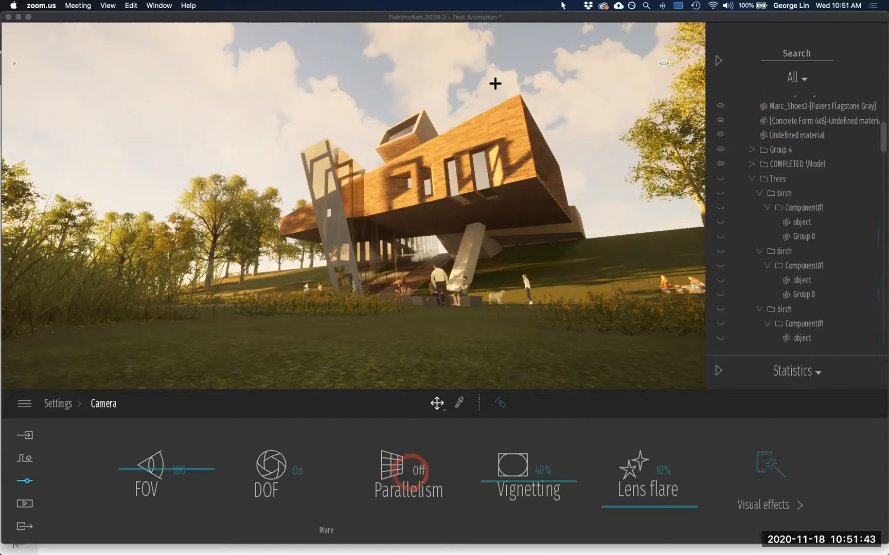
Step: Stop annotating and turn Parallelism back on for the ground-level view
{"action": "left_click", "coordinate": [424, 477]}
{"action": "left_click", "coordinate": [478, 23]}
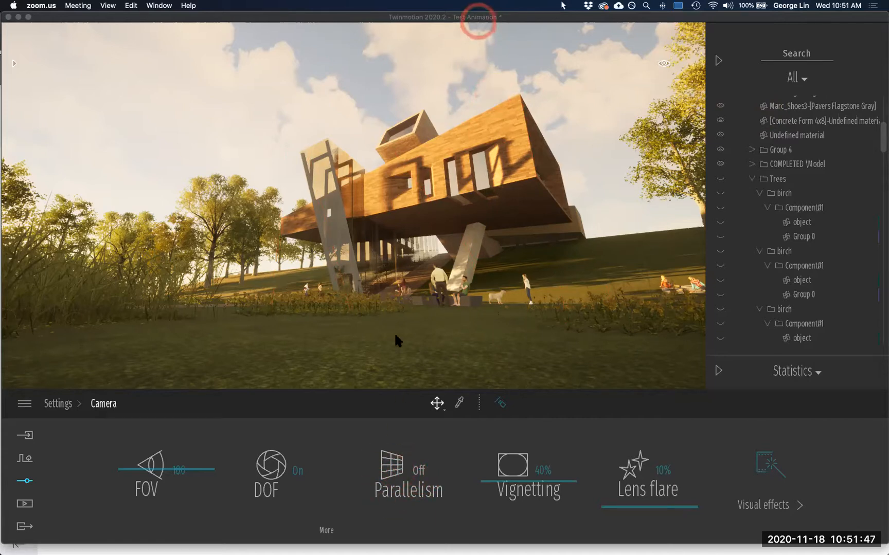
{"action": "left_click", "coordinate": [406, 464]}
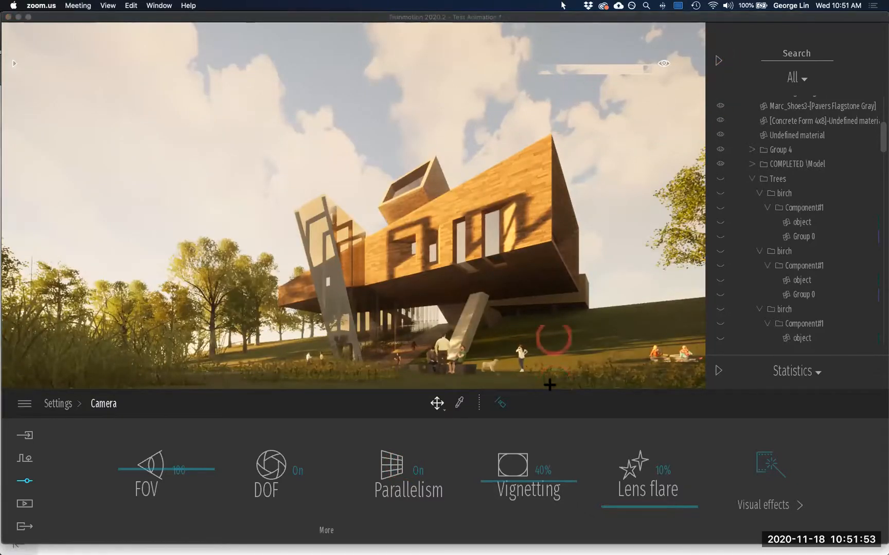
Step: Draw vertical red annotation lines along the building's corners, back wall and ground-floor edges
{"action": "left_click_drag", "start_coordinate": [548, 383], "coordinate": [553, 98]}
{"action": "left_click_drag", "start_coordinate": [575, 406], "coordinate": [577, 265]}
{"action": "left_click_drag", "start_coordinate": [578, 159], "coordinate": [577, 160]}
{"action": "left_click_drag", "start_coordinate": [587, 372], "coordinate": [585, 237]}
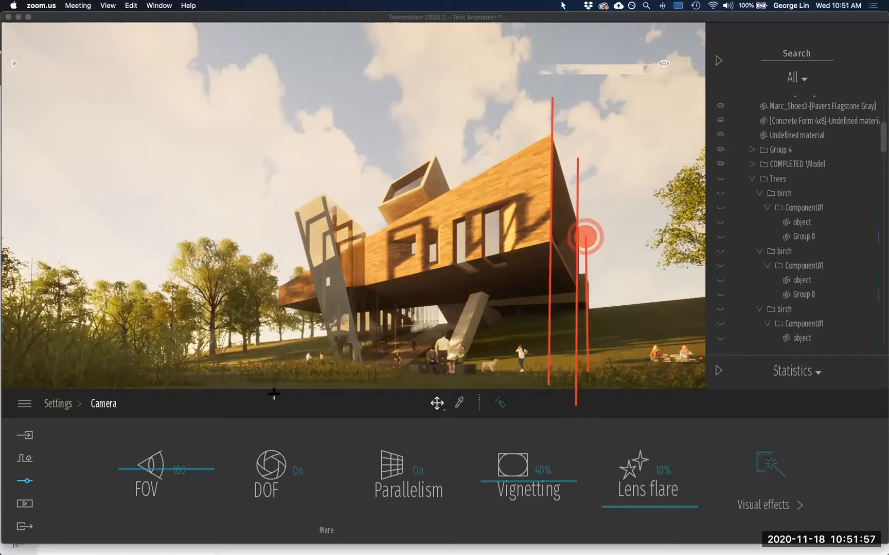
{"action": "left_click_drag", "start_coordinate": [283, 381], "coordinate": [279, 230]}
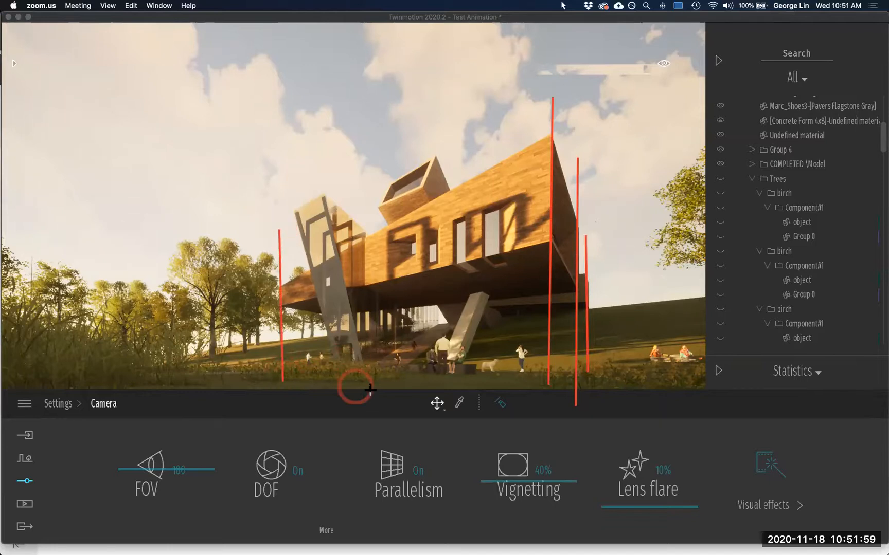
{"action": "left_click_drag", "start_coordinate": [389, 382], "coordinate": [398, 265]}
{"action": "left_click_drag", "start_coordinate": [429, 368], "coordinate": [429, 282]}
{"action": "left_click_drag", "start_coordinate": [437, 337], "coordinate": [437, 308]}
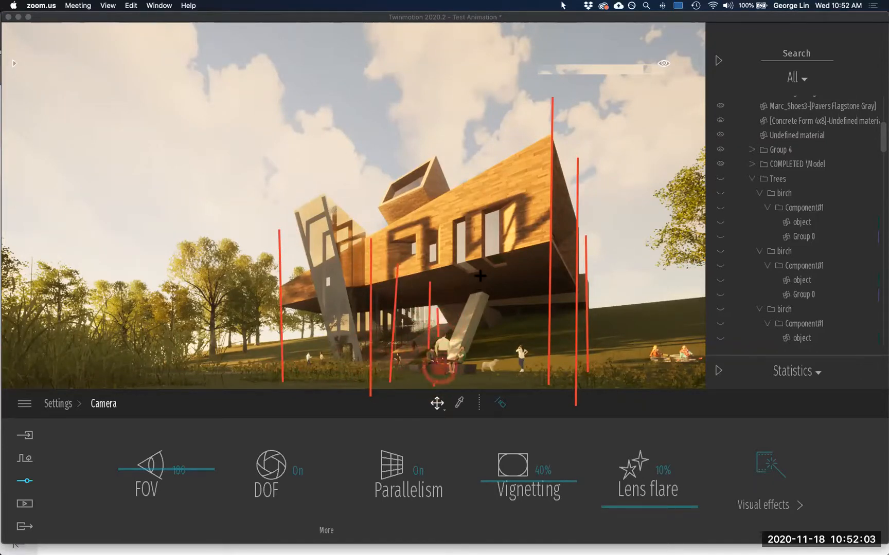
Step: Draw annotation lines along the building's slanted supports and clear all annotations
{"action": "left_click_drag", "start_coordinate": [480, 268], "coordinate": [483, 270]}
{"action": "left_click_drag", "start_coordinate": [418, 172], "coordinate": [496, 321]}
{"action": "left_click_drag", "start_coordinate": [304, 201], "coordinate": [305, 200]}
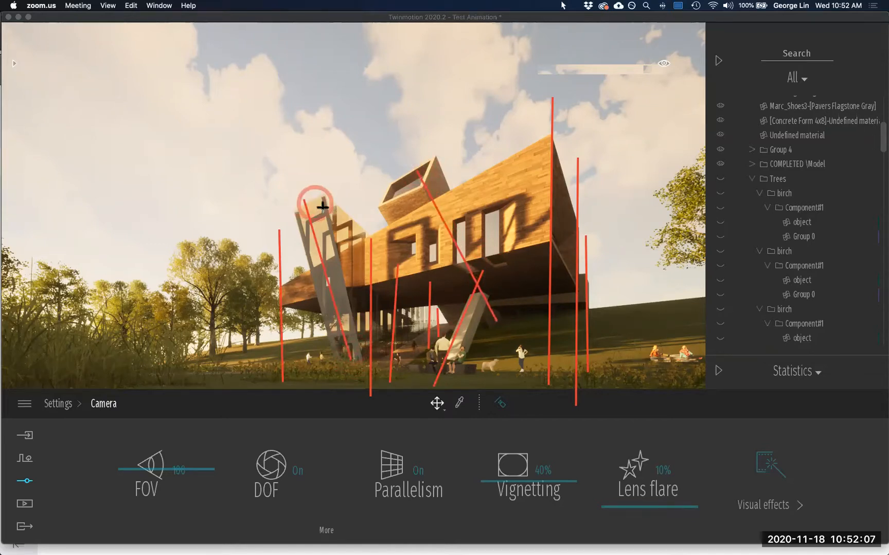
{"action": "left_click", "coordinate": [706, 52]}
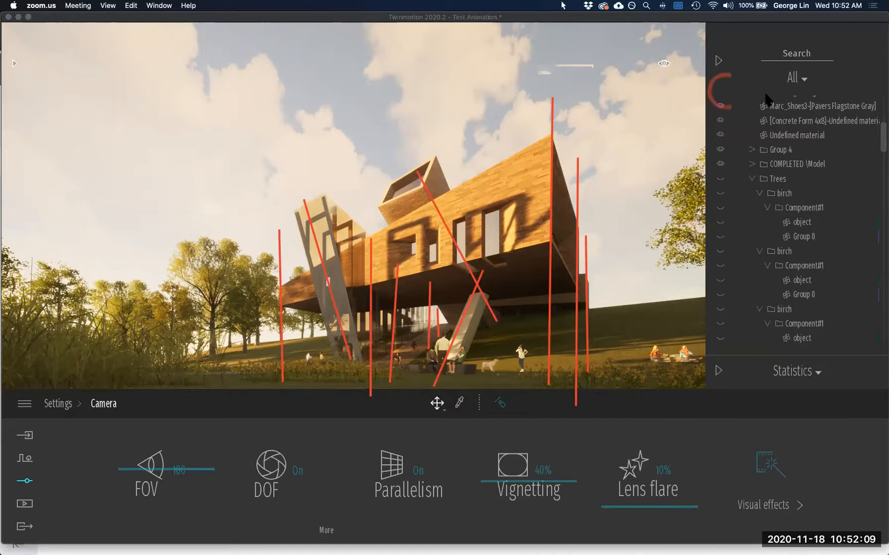
{"action": "left_click", "coordinate": [517, 102]}
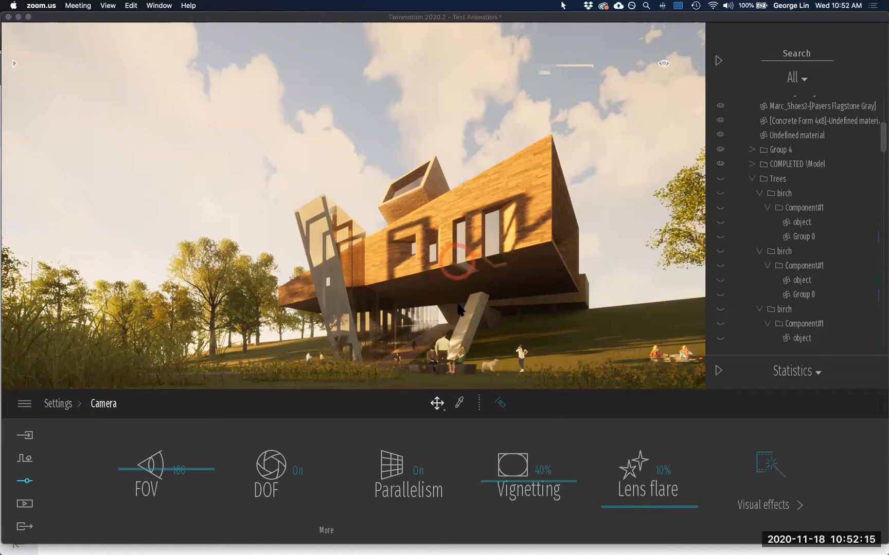
Step: Switch back to Twinmotion and turn Parallelism off for an aerial view of the building
{"action": "left_click", "coordinate": [440, 11]}
{"action": "left_click", "coordinate": [485, 88]}
{"action": "left_click", "coordinate": [468, 255]}
{"action": "left_click_drag", "start_coordinate": [451, 252], "coordinate": [589, 97]}
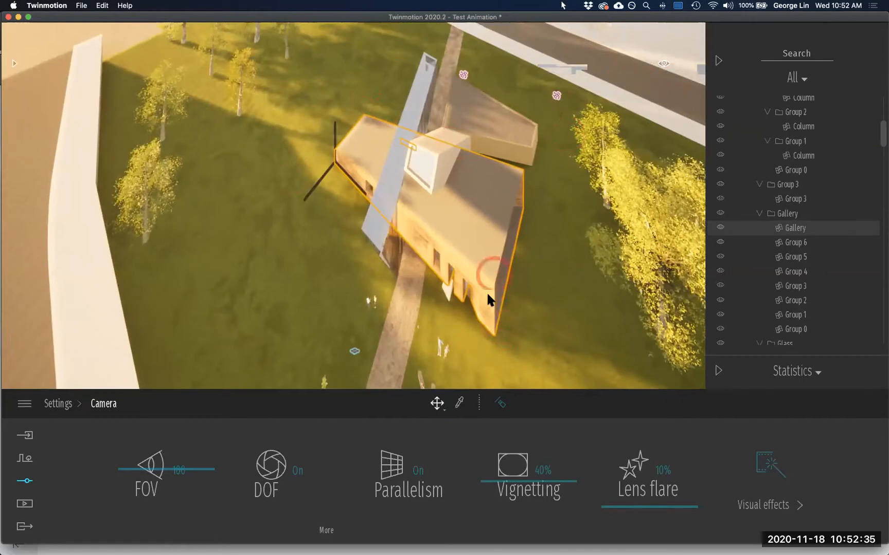
{"action": "left_click", "coordinate": [107, 35]}
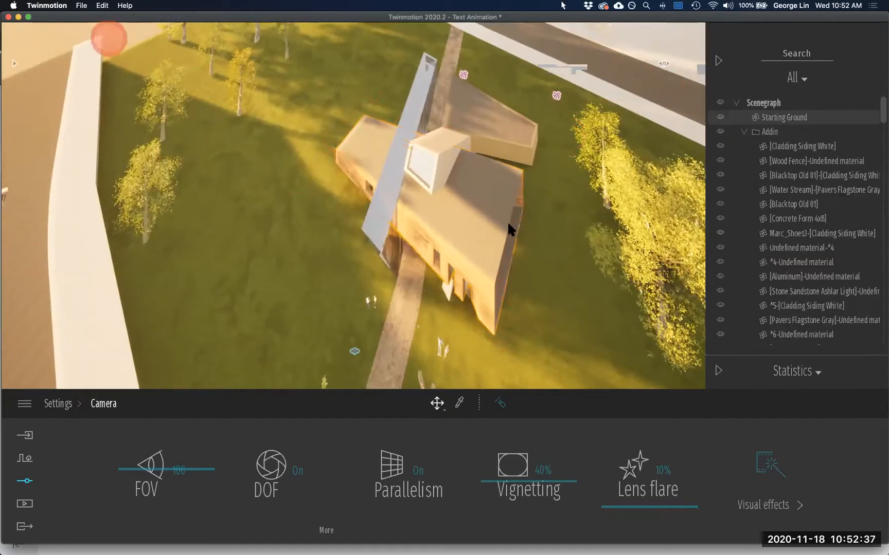
{"action": "right_click_drag", "start_coordinate": [480, 272], "coordinate": [371, 431]}
{"action": "left_click", "coordinate": [414, 481]}
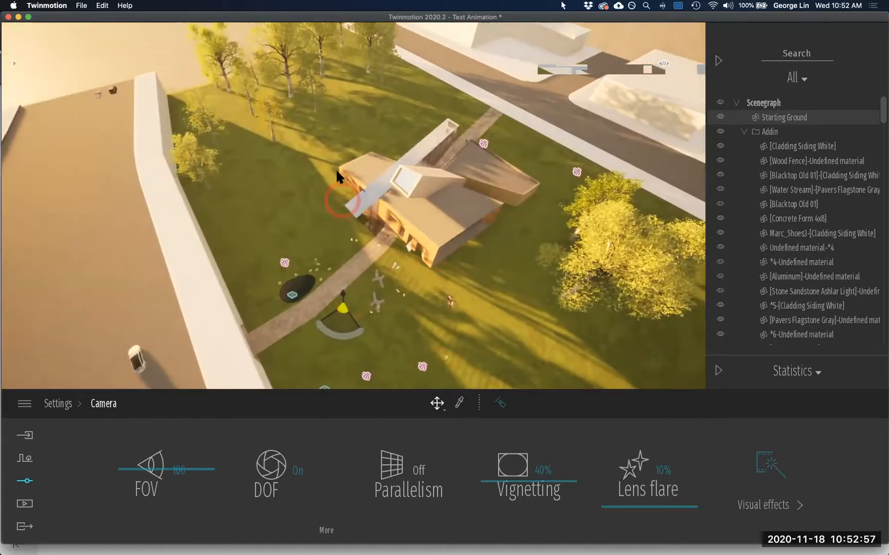
{"action": "right_click_drag", "start_coordinate": [340, 176], "coordinate": [341, 178]}
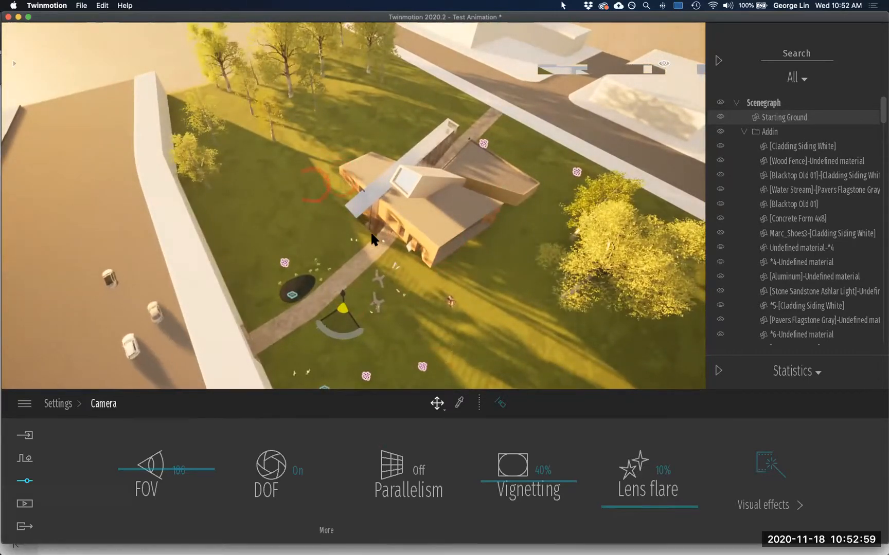
{"action": "left_click", "coordinate": [188, 60]}
{"action": "left_click", "coordinate": [172, 110]}
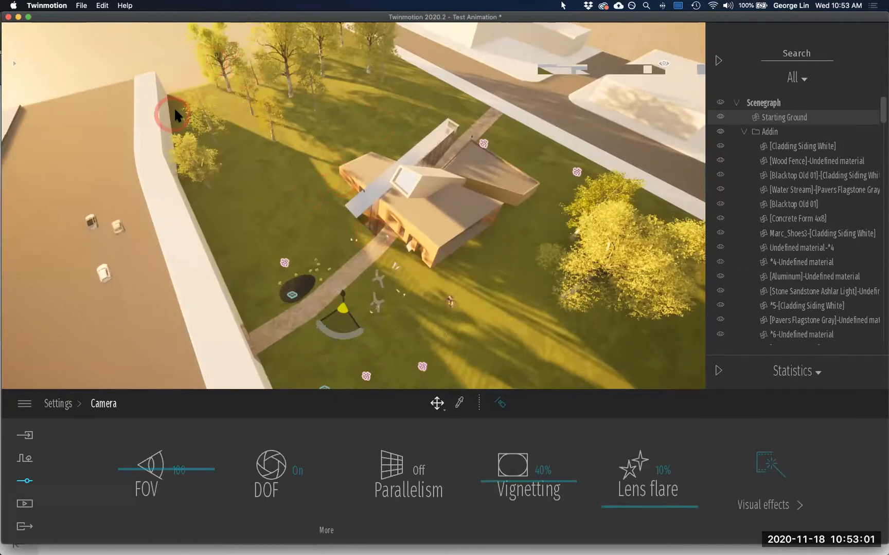
{"action": "left_click", "coordinate": [155, 50]}
{"action": "left_click", "coordinate": [424, 197]}
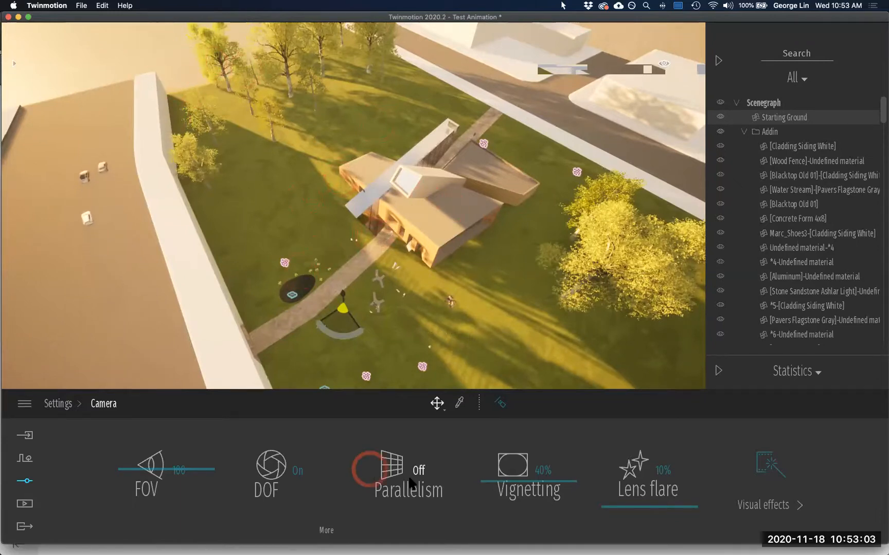
{"action": "left_click", "coordinate": [414, 437]}
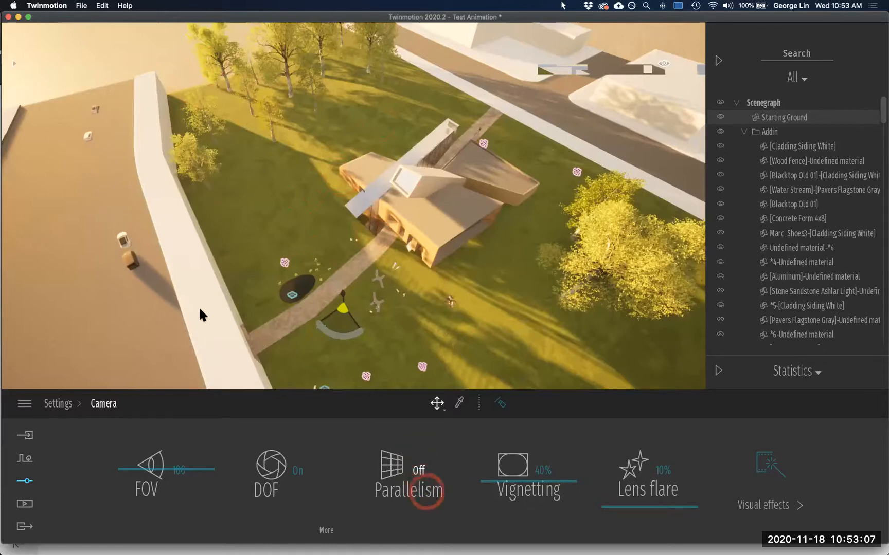
{"action": "left_click", "coordinate": [113, 204]}
{"action": "left_click", "coordinate": [143, 466]}
Step: Open the Context tools and collapse the scene graph to its top-level folders
{"action": "left_click", "coordinate": [25, 457]}
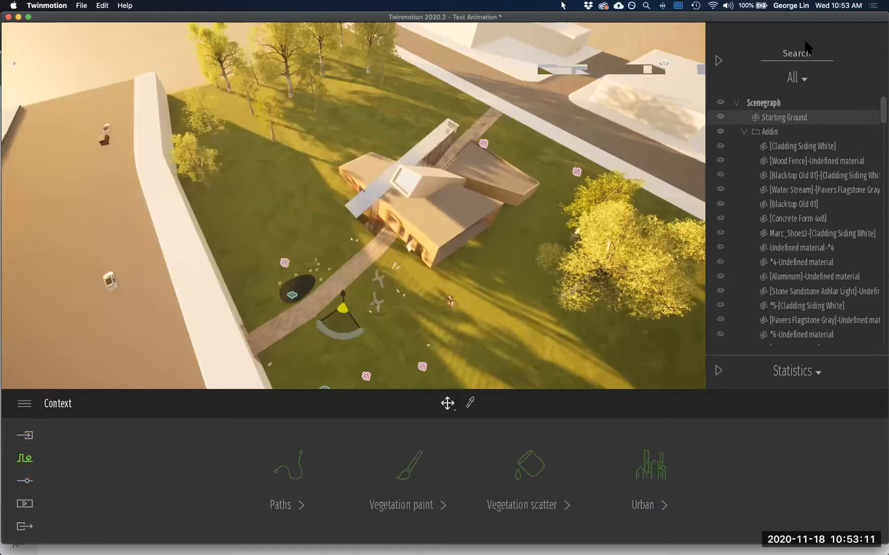
{"action": "left_click", "coordinate": [743, 132]}
{"action": "left_click", "coordinate": [733, 102]}
{"action": "left_click", "coordinate": [744, 160]}
Step: Toggle the visibility of the People and New PLants folders to compare the scene with and without them
{"action": "left_click", "coordinate": [721, 147]}
{"action": "left_click", "coordinate": [721, 146]}
{"action": "left_click", "coordinate": [719, 148]}
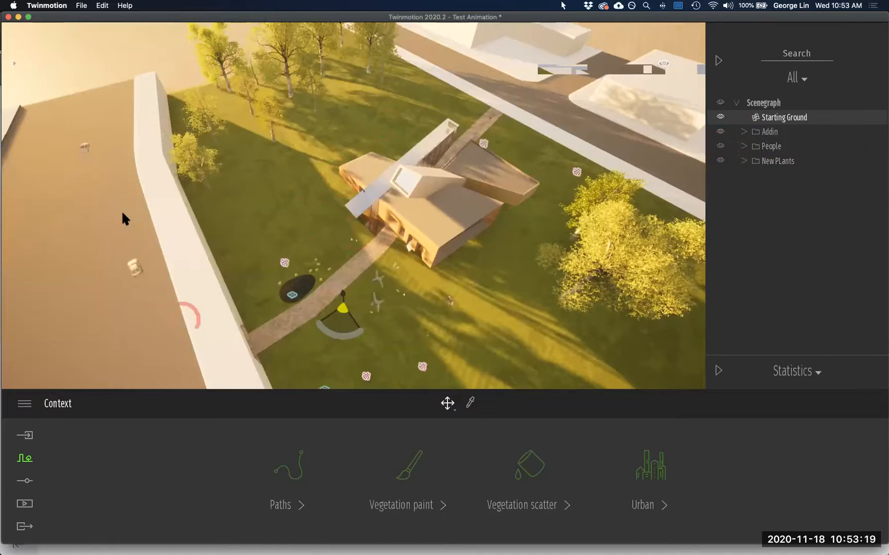
{"action": "left_click", "coordinate": [720, 161]}
{"action": "left_click", "coordinate": [721, 161]}
{"action": "left_click", "coordinate": [721, 161]}
{"action": "left_click", "coordinate": [722, 161]}
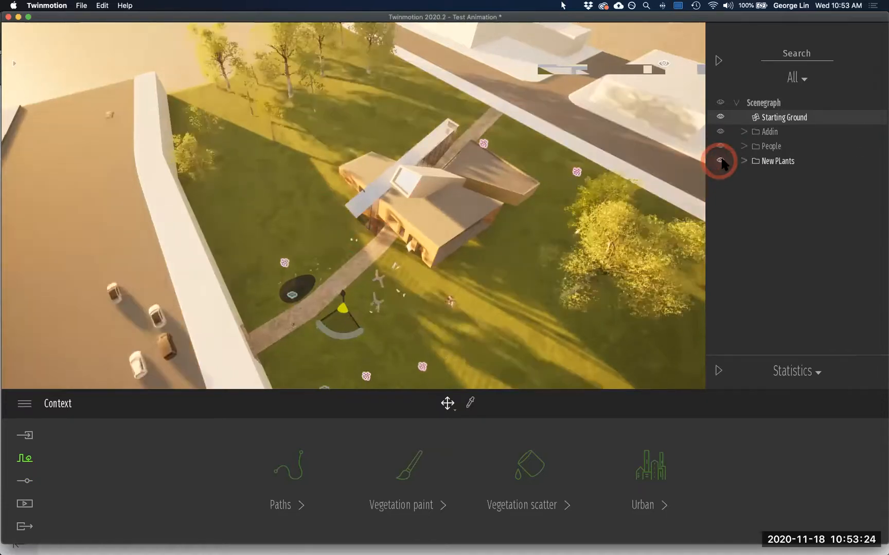
Step: Show the whole Addin folder, including the placeholder trees, and toggle the People folder back to visible
{"action": "left_click", "coordinate": [721, 133]}
{"action": "left_click", "coordinate": [720, 146]}
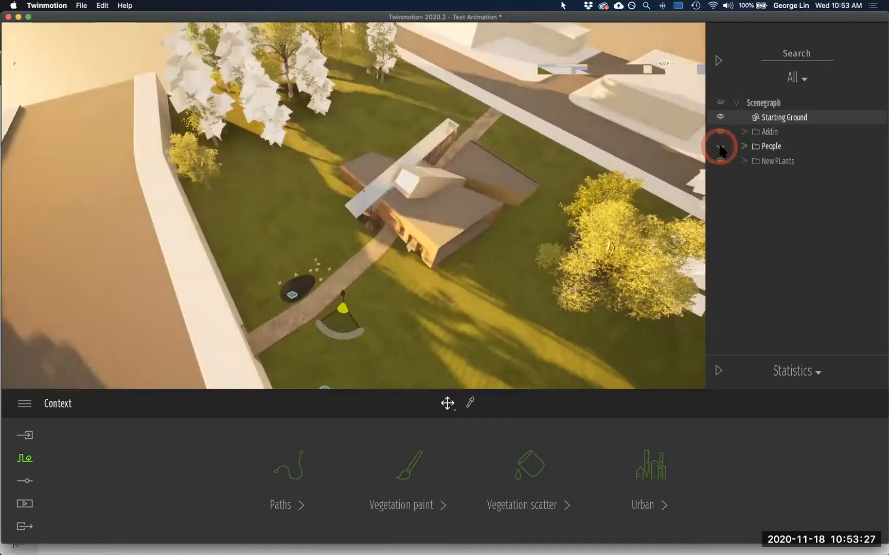
{"action": "left_click", "coordinate": [720, 146]}
Step: Fly over to the road beside the building and select its surfaces to look for the path carrying the traffic
{"action": "left_click_drag", "start_coordinate": [333, 285], "coordinate": [43, 91]}
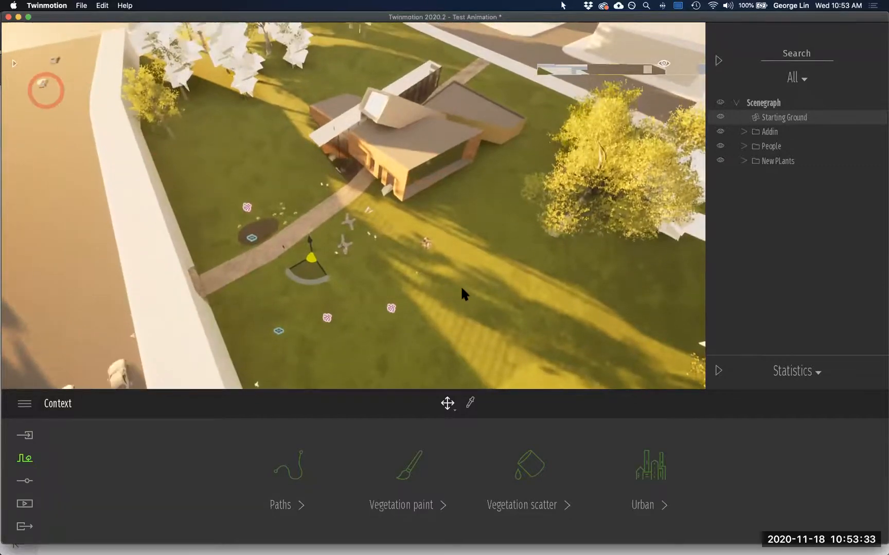
{"action": "left_click_drag", "start_coordinate": [483, 261], "coordinate": [276, 141]}
{"action": "left_click", "coordinate": [277, 136]}
{"action": "left_click_drag", "start_coordinate": [382, 69], "coordinate": [381, 114]}
{"action": "left_click", "coordinate": [379, 110]}
{"action": "scroll", "coordinate": [355, 220], "scroll_direction": "up", "scroll_amount": 2}
{"action": "left_click", "coordinate": [350, 218]}
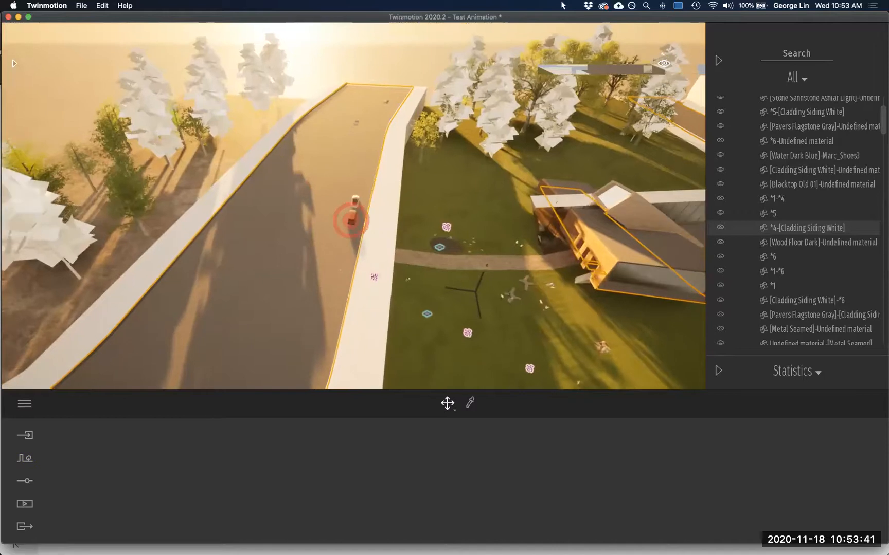
{"action": "left_click", "coordinate": [414, 235]}
{"action": "middle_click_drag", "start_coordinate": [440, 244], "coordinate": [200, 267]}
{"action": "scroll", "coordinate": [322, 248], "scroll_direction": "up", "scroll_amount": 1}
{"action": "scroll", "coordinate": [266, 247], "scroll_direction": "down", "scroll_amount": 3}
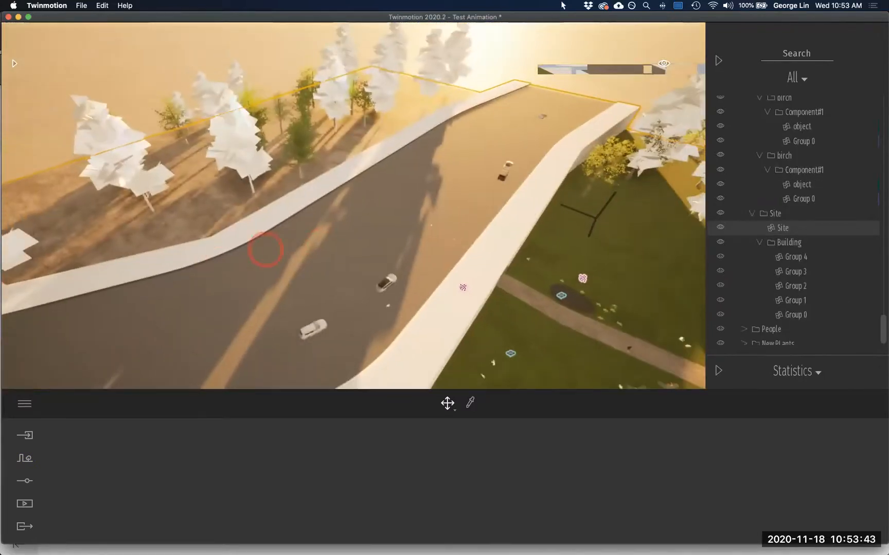
{"action": "middle_click_drag", "start_coordinate": [301, 235], "coordinate": [519, 176]}
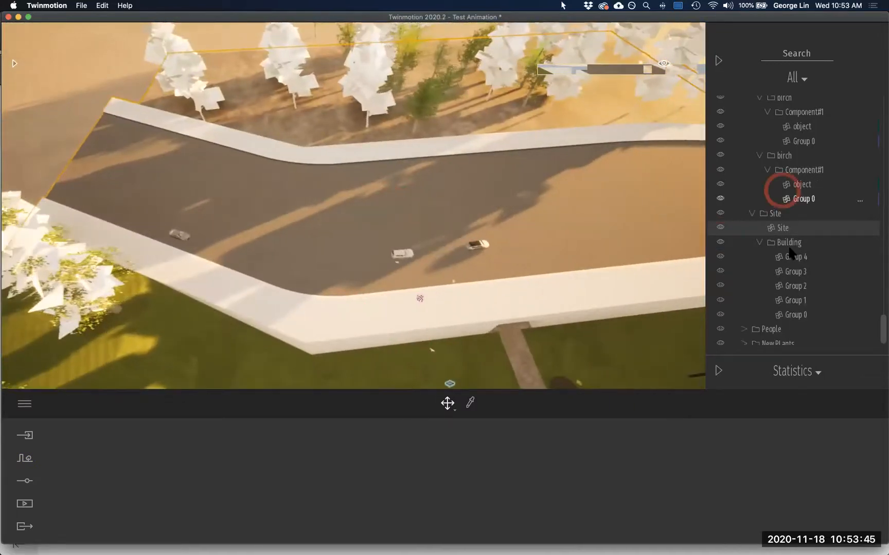
Step: Expand the People folder and check its character paths while searching for the vehicle path
{"action": "left_click", "coordinate": [795, 314]}
{"action": "left_click", "coordinate": [744, 329]}
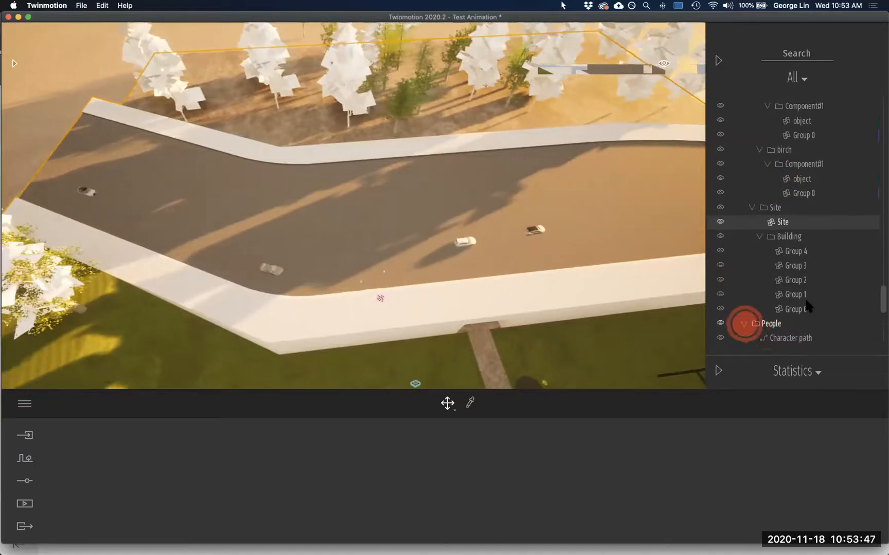
{"action": "scroll", "coordinate": [806, 308], "scroll_direction": "down", "scroll_amount": 1}
{"action": "scroll", "coordinate": [817, 195], "scroll_direction": "down", "scroll_amount": 5}
{"action": "left_click", "coordinate": [800, 181]}
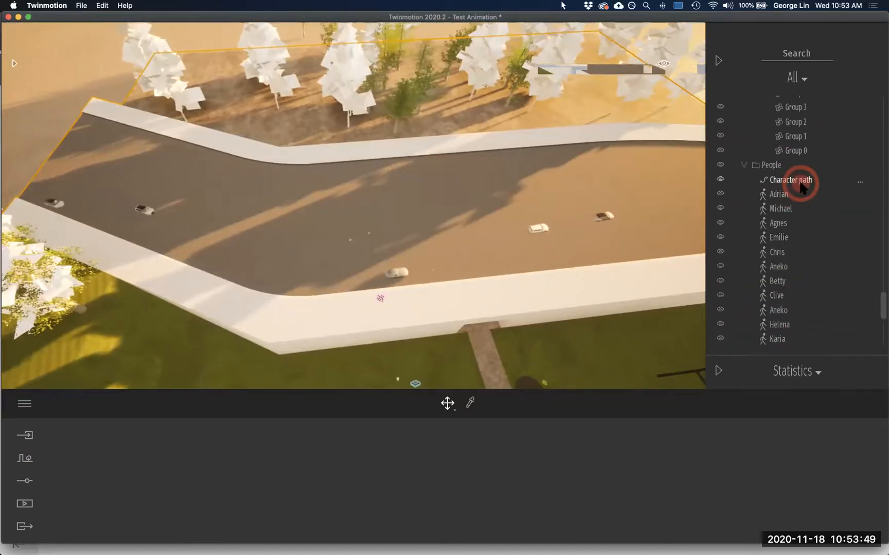
{"action": "left_click_drag", "start_coordinate": [516, 285], "coordinate": [500, 287]}
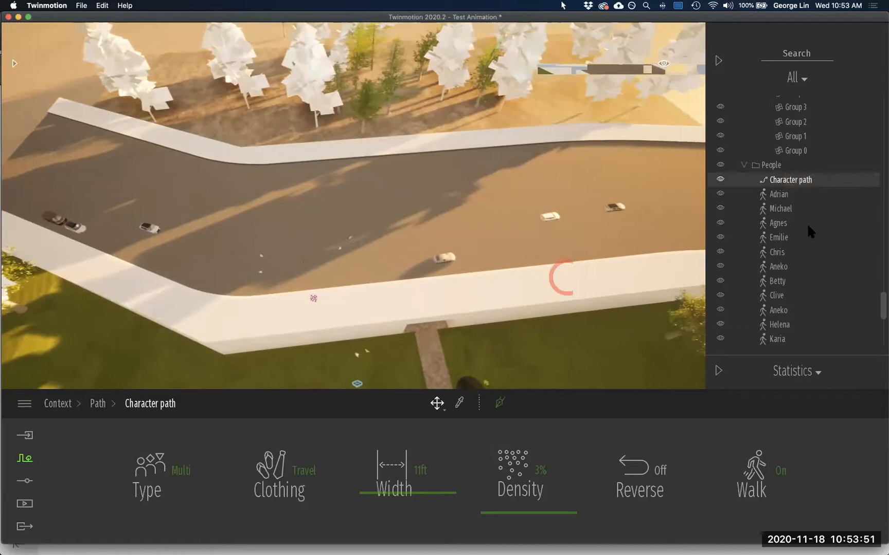
{"action": "scroll", "coordinate": [804, 229], "scroll_direction": "down", "scroll_amount": 5}
{"action": "scroll", "coordinate": [806, 234], "scroll_direction": "down", "scroll_amount": 10}
{"action": "left_click", "coordinate": [804, 153]}
{"action": "left_click", "coordinate": [806, 166]}
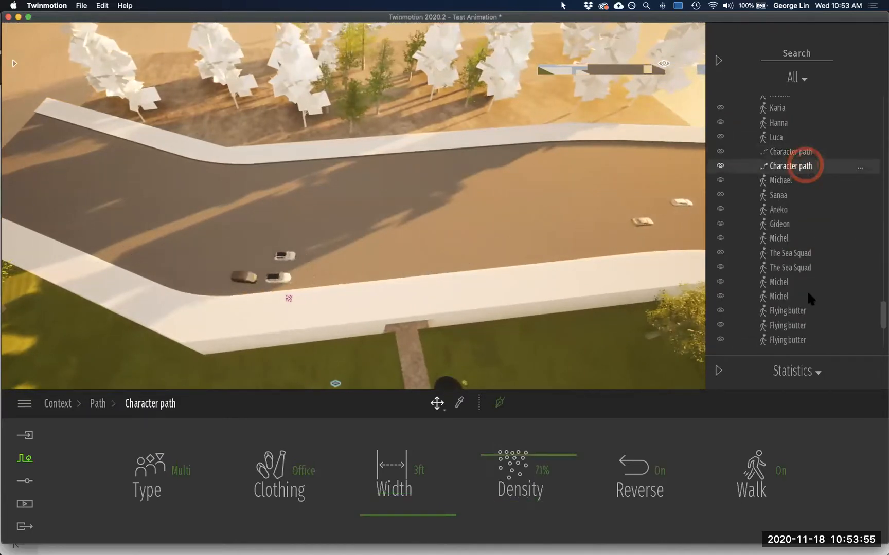
{"action": "left_click", "coordinate": [808, 296]}
{"action": "scroll", "coordinate": [808, 299], "scroll_direction": "down", "scroll_amount": 10}
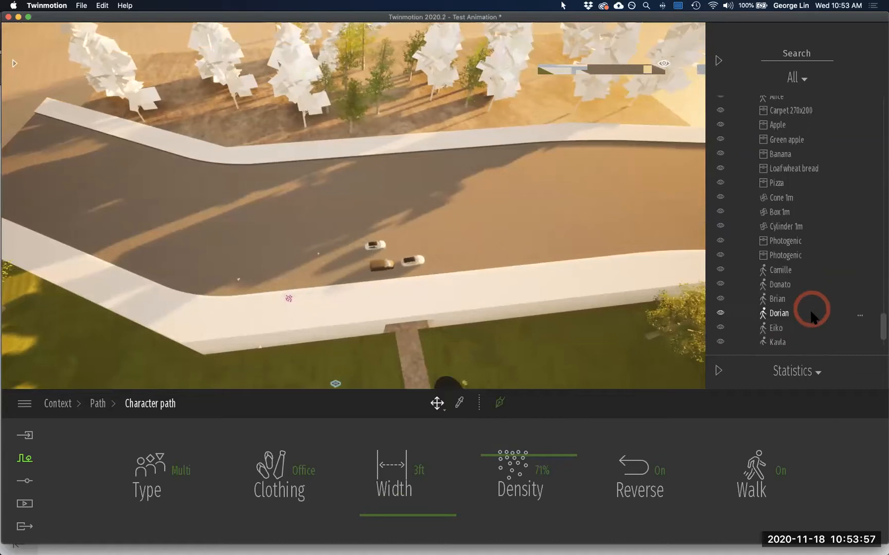
{"action": "scroll", "coordinate": [809, 316], "scroll_direction": "down", "scroll_amount": 3}
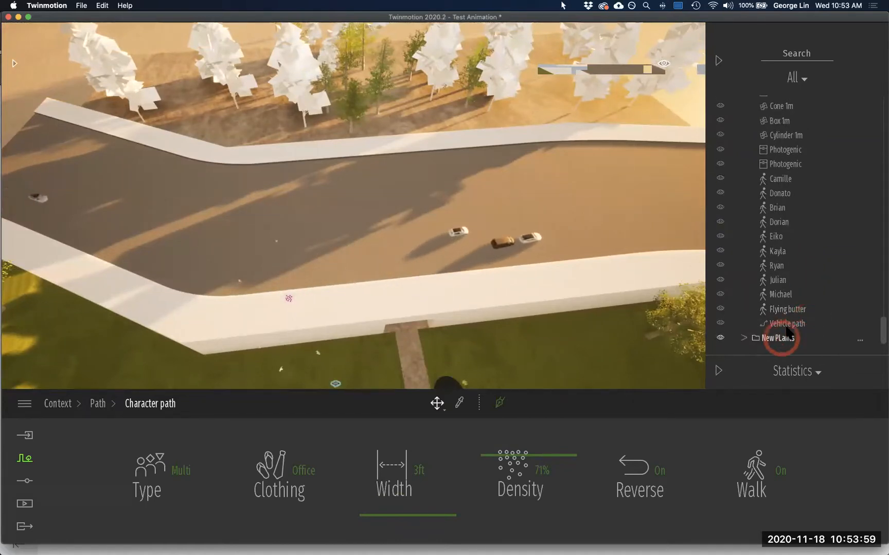
Step: Delete the existing vehicle path on the road from the People folder
{"action": "left_click", "coordinate": [786, 325]}
{"action": "left_click", "coordinate": [642, 297]}
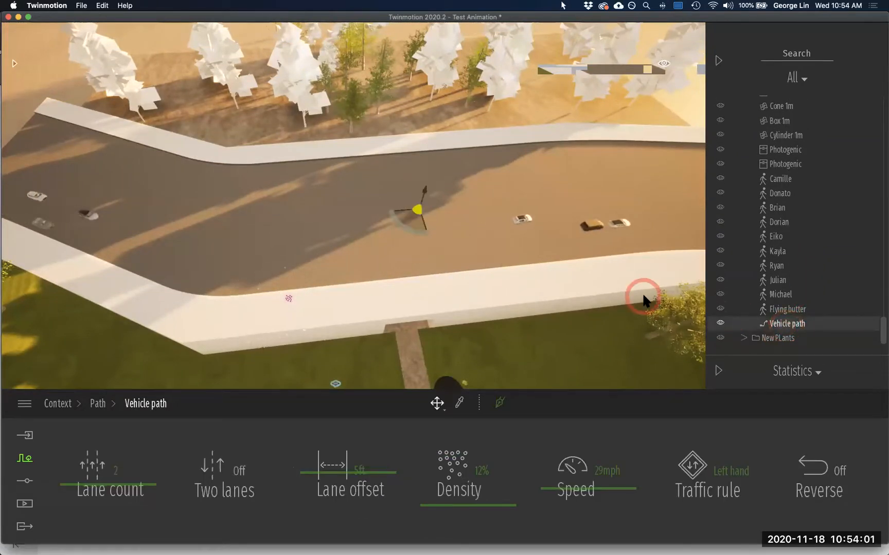
{"action": "left_click_drag", "start_coordinate": [389, 228], "coordinate": [251, 171]}
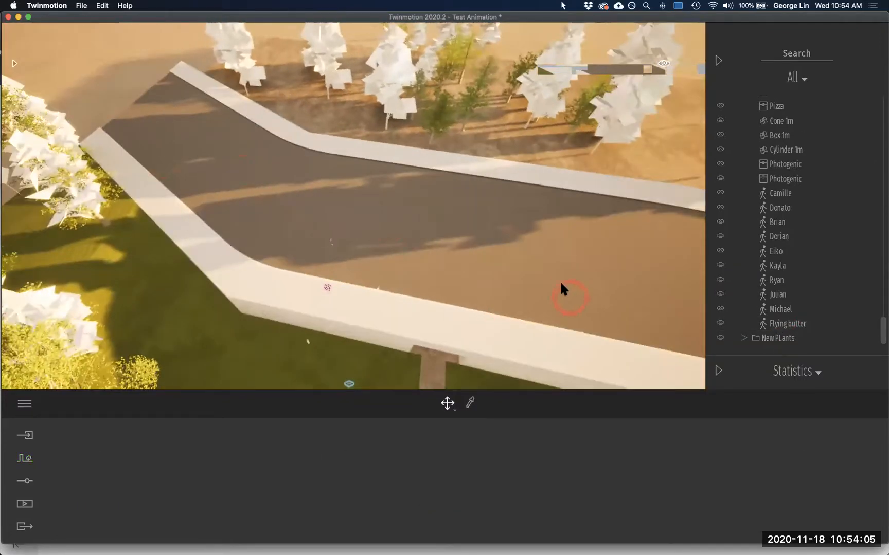
{"action": "left_click_drag", "start_coordinate": [560, 287], "coordinate": [482, 275]}
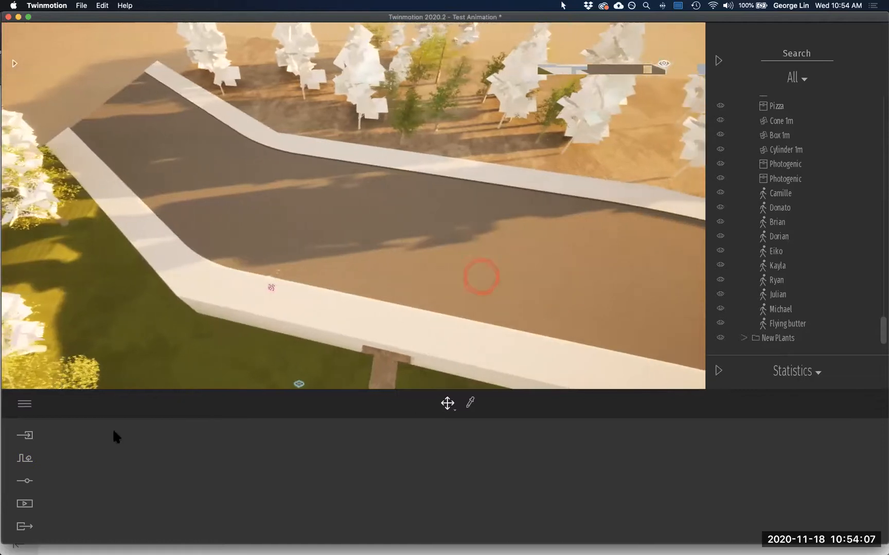
Step: Open the path tools in Context and examine the character, vehicle, bicycle and custom path types
{"action": "left_click", "coordinate": [29, 461]}
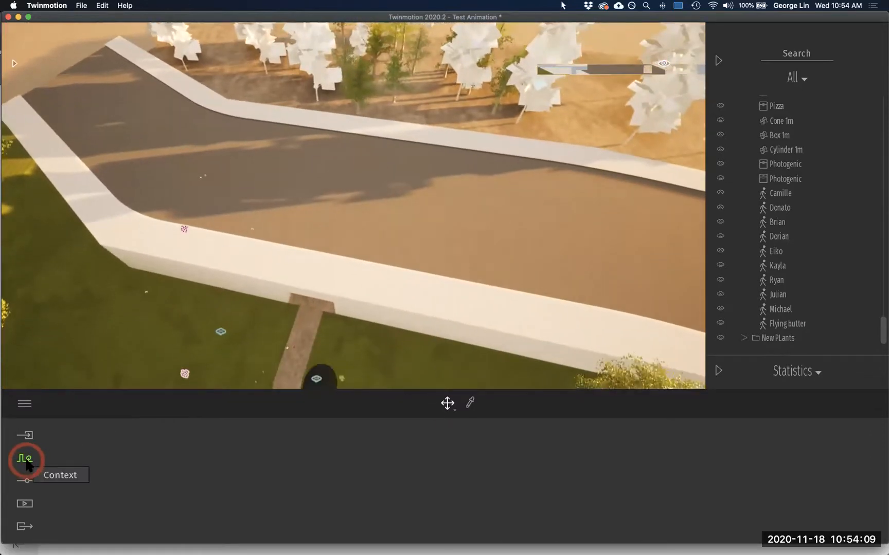
{"action": "left_click", "coordinate": [306, 470]}
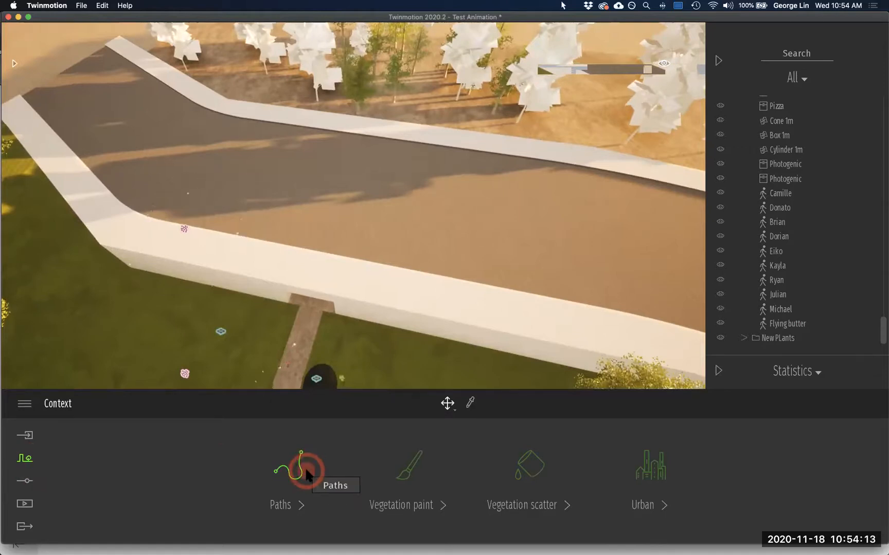
{"action": "left_click", "coordinate": [536, 482]}
{"action": "left_click", "coordinate": [394, 476]}
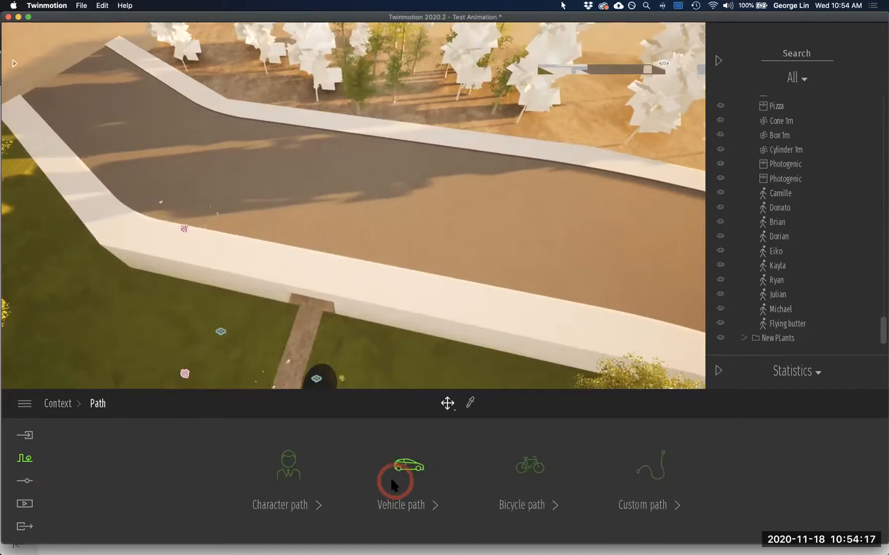
{"action": "left_click", "coordinate": [280, 477]}
{"action": "left_click", "coordinate": [772, 475]}
{"action": "left_click", "coordinate": [651, 472]}
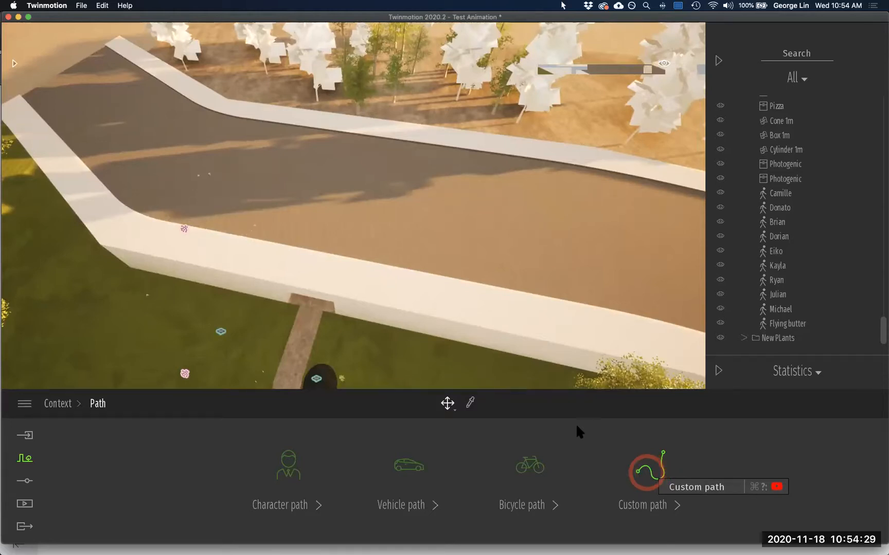
Step: Set the People folder as the active container in the scene graph
{"action": "scroll", "coordinate": [551, 374], "scroll_direction": "up", "scroll_amount": 3}
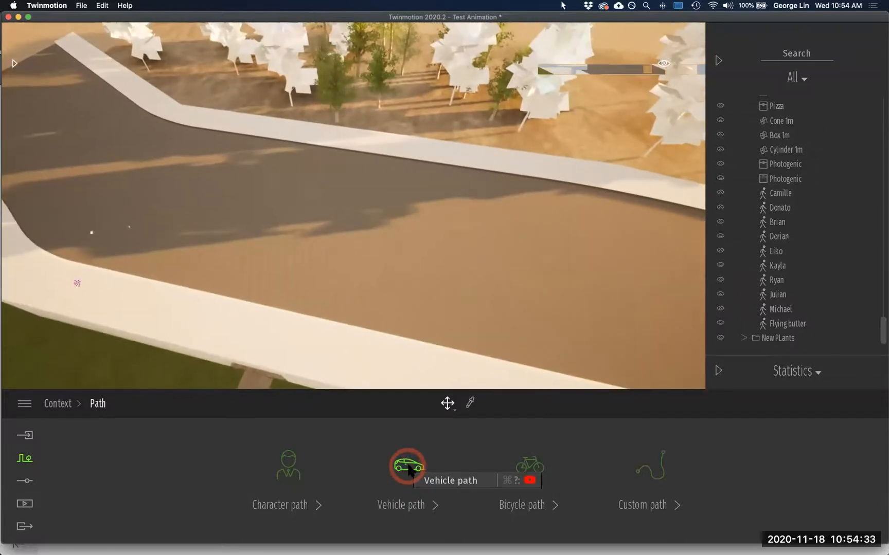
{"action": "scroll", "coordinate": [813, 205], "scroll_direction": "up", "scroll_amount": 15}
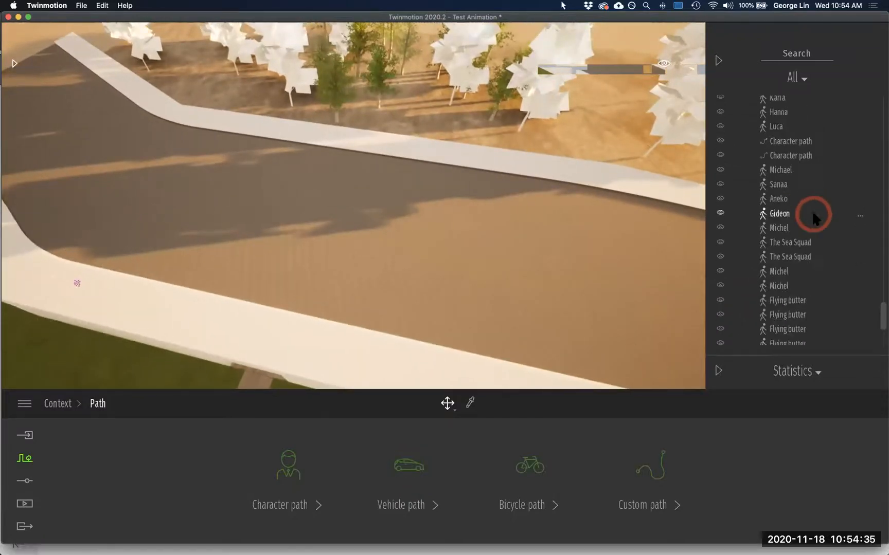
{"action": "scroll", "coordinate": [811, 221], "scroll_direction": "down", "scroll_amount": 3}
{"action": "left_click", "coordinate": [778, 281]}
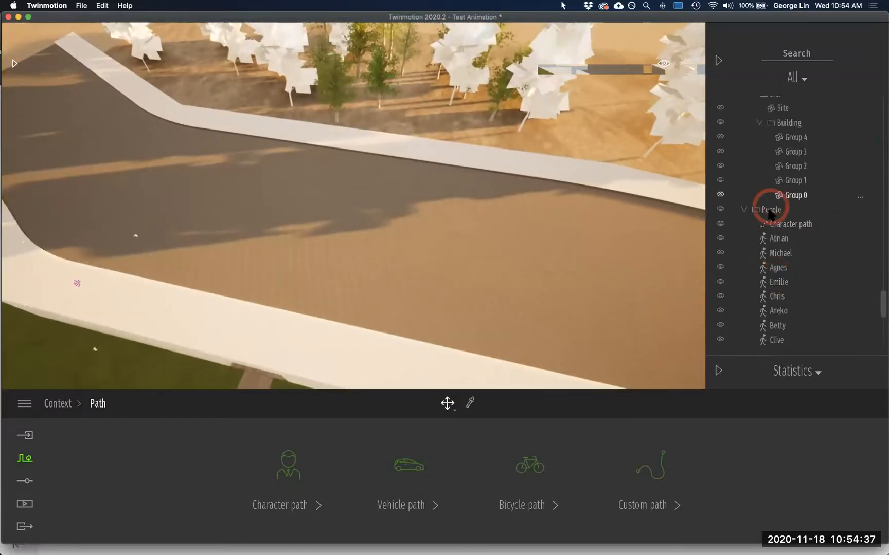
{"action": "right_click", "coordinate": [770, 211]}
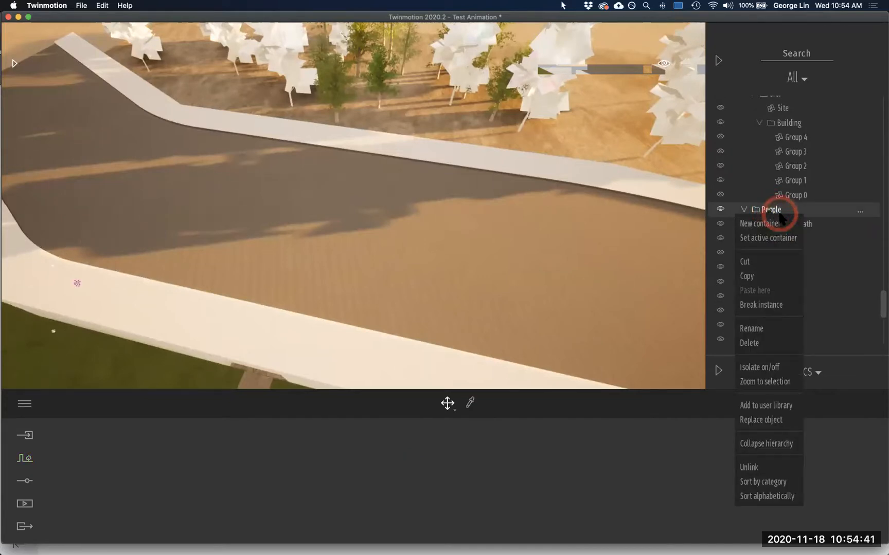
{"action": "left_click", "coordinate": [842, 210]}
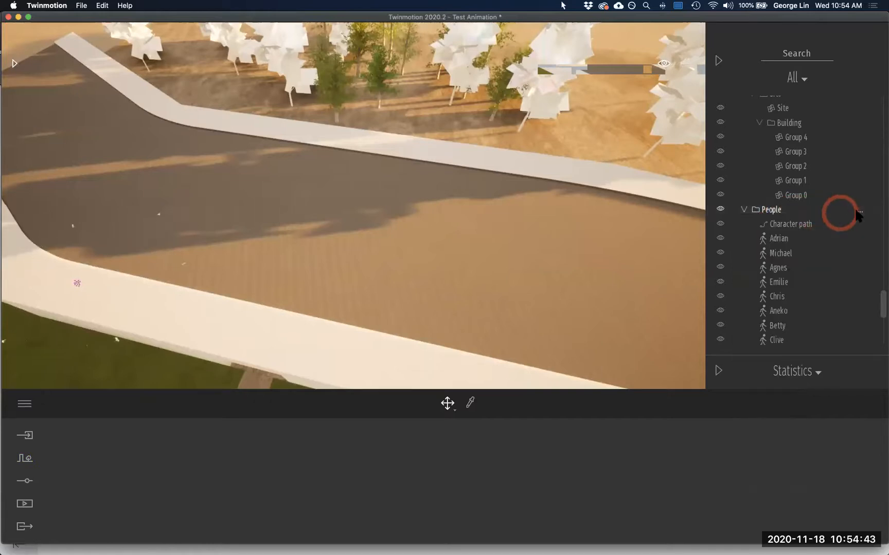
{"action": "left_click", "coordinate": [857, 210]}
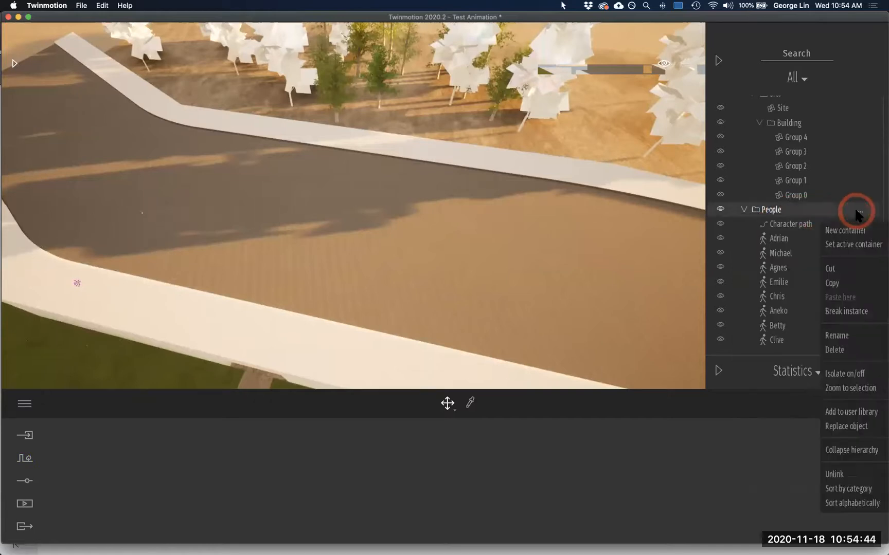
{"action": "left_click", "coordinate": [773, 212]}
{"action": "left_click", "coordinate": [777, 229]}
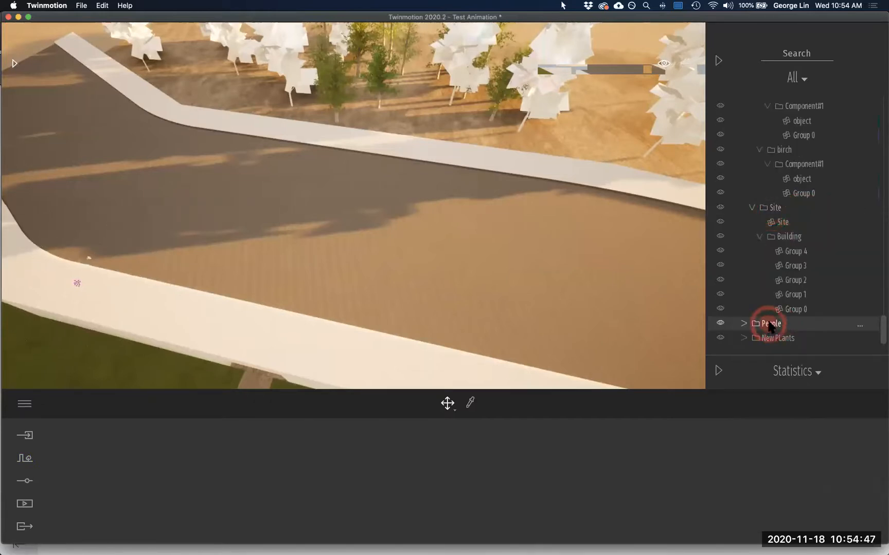
{"action": "left_click", "coordinate": [854, 307]}
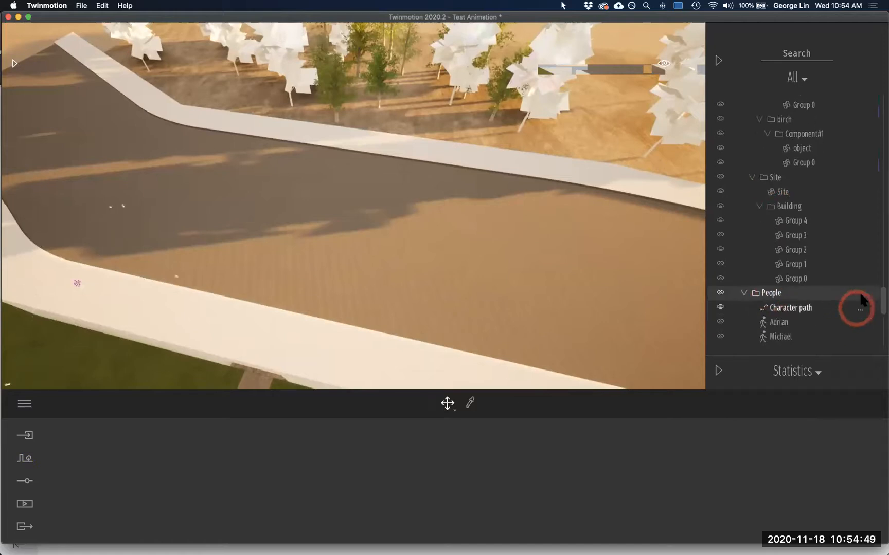
{"action": "left_click", "coordinate": [859, 295]}
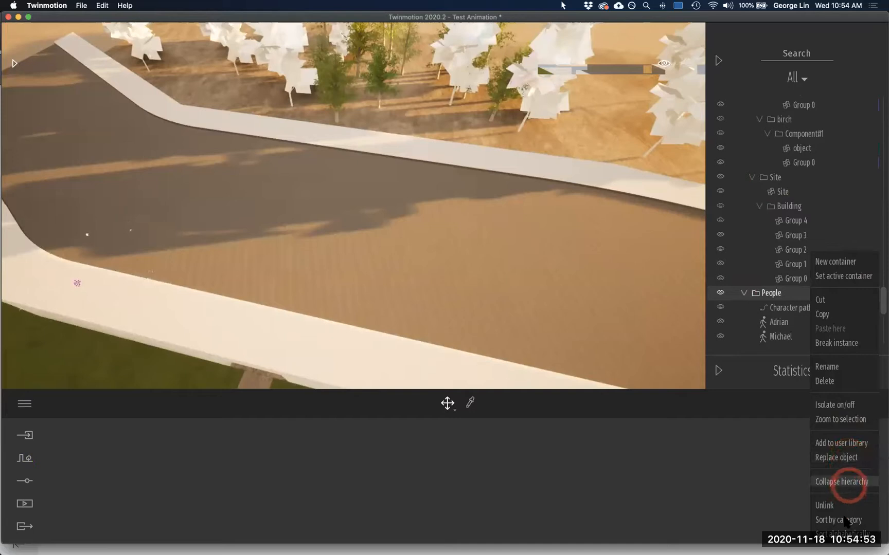
{"action": "left_click", "coordinate": [841, 277]}
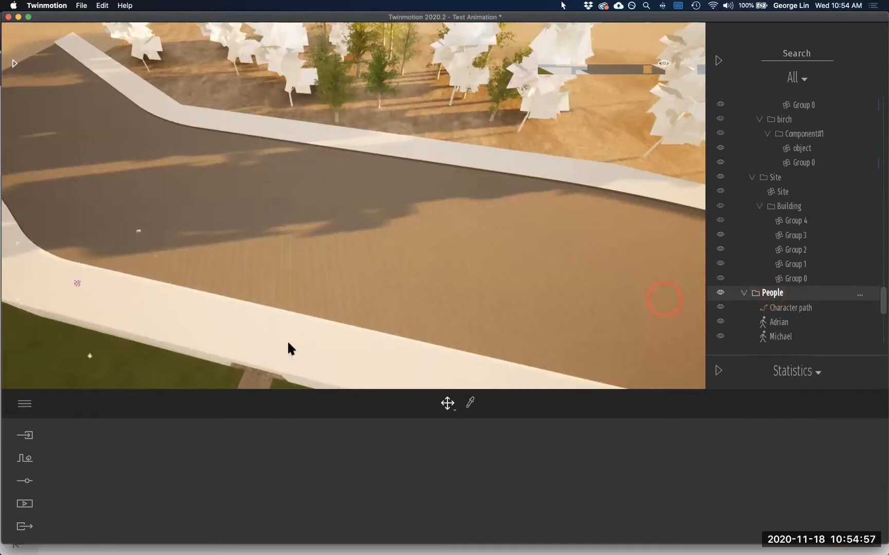
Step: Draw a curved vehicle path along the middle of the road, from its far end to its near end, within the People container
{"action": "left_click_drag", "start_coordinate": [329, 271], "coordinate": [348, 267]}
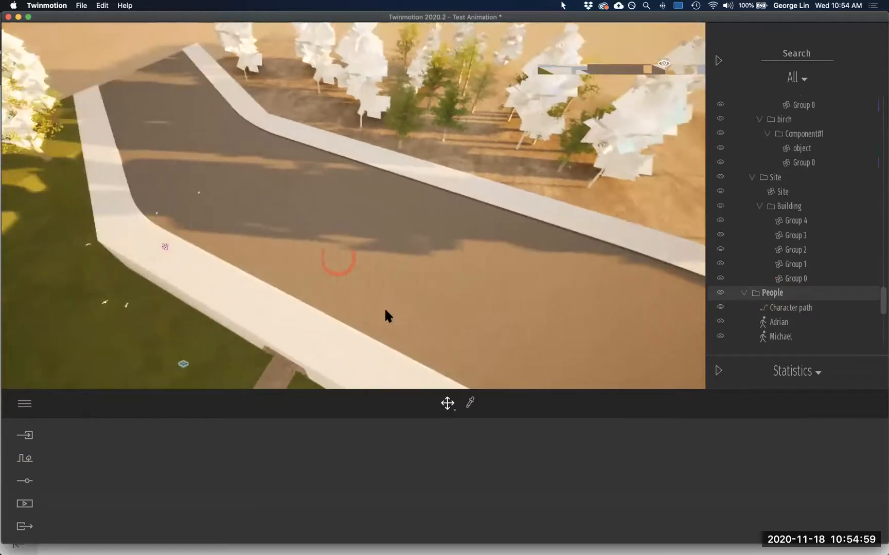
{"action": "left_click", "coordinate": [764, 295]}
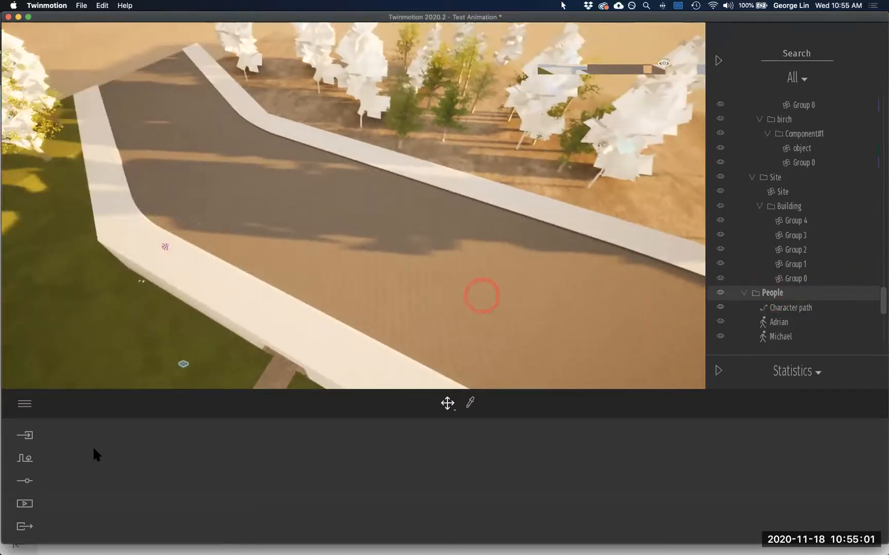
{"action": "left_click", "coordinate": [24, 457]}
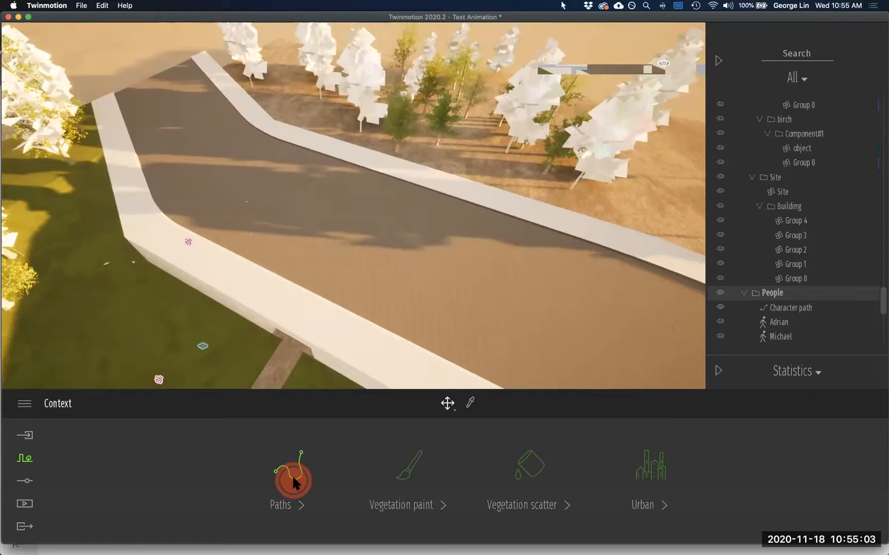
{"action": "left_click", "coordinate": [292, 475]}
{"action": "left_click", "coordinate": [404, 468]}
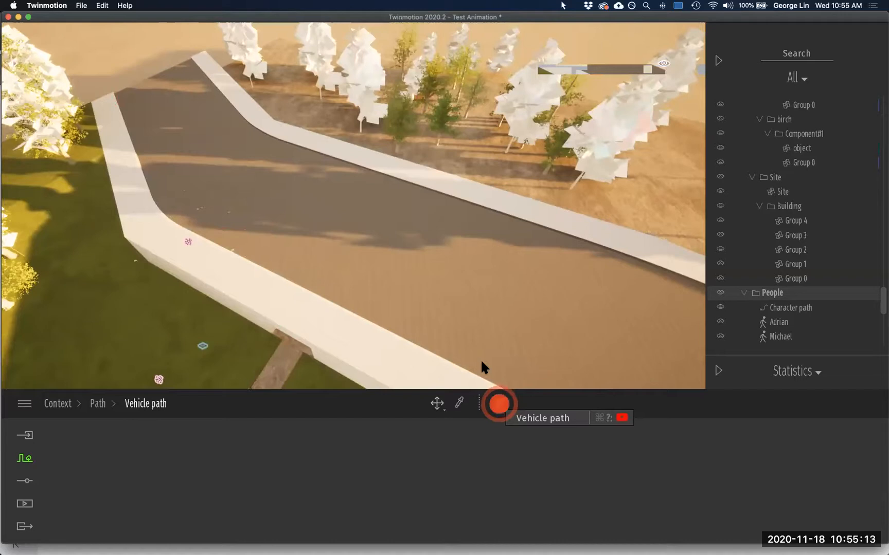
{"action": "left_click", "coordinate": [195, 149]}
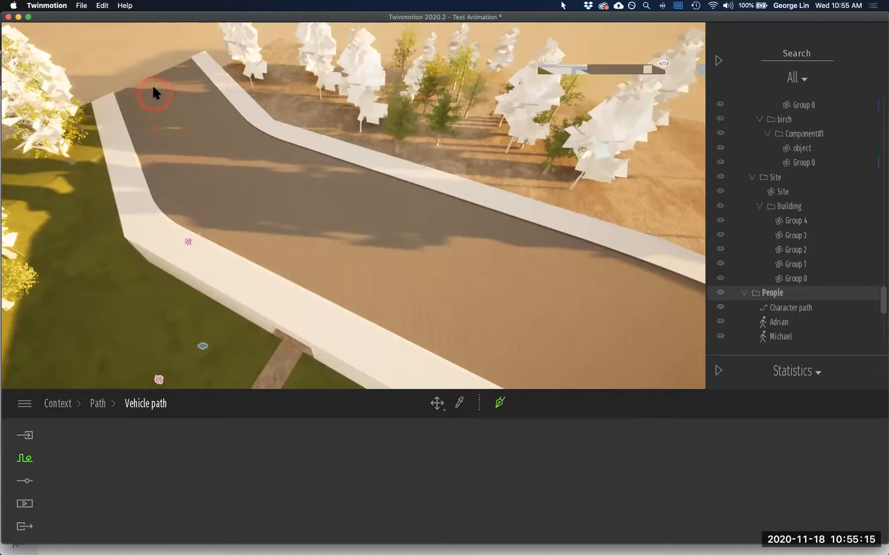
{"action": "double_click", "coordinate": [263, 232]}
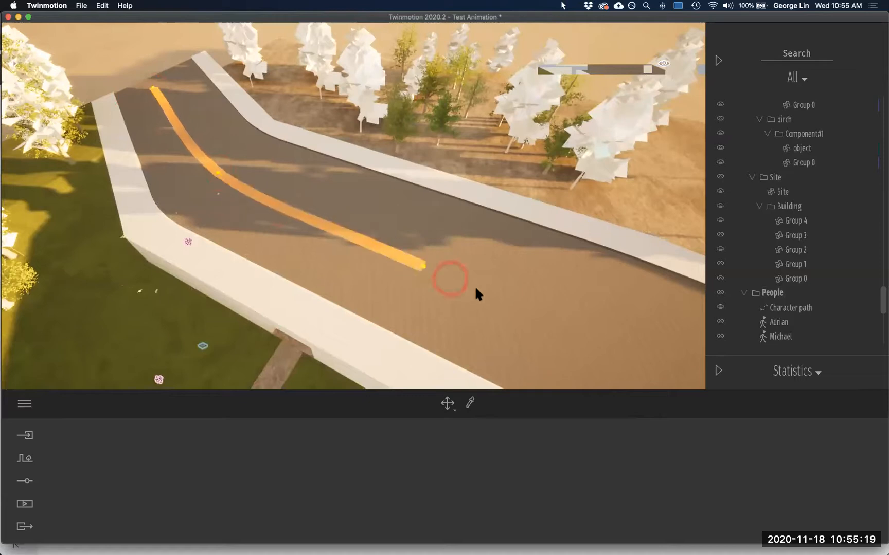
{"action": "scroll", "coordinate": [475, 285], "scroll_direction": "down", "scroll_amount": 5}
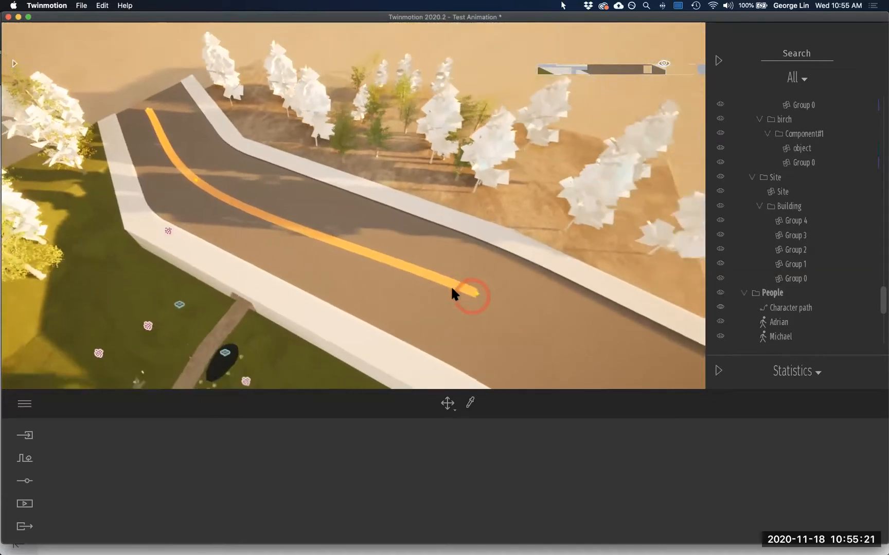
{"action": "scroll", "coordinate": [561, 355], "scroll_direction": "down", "scroll_amount": 5}
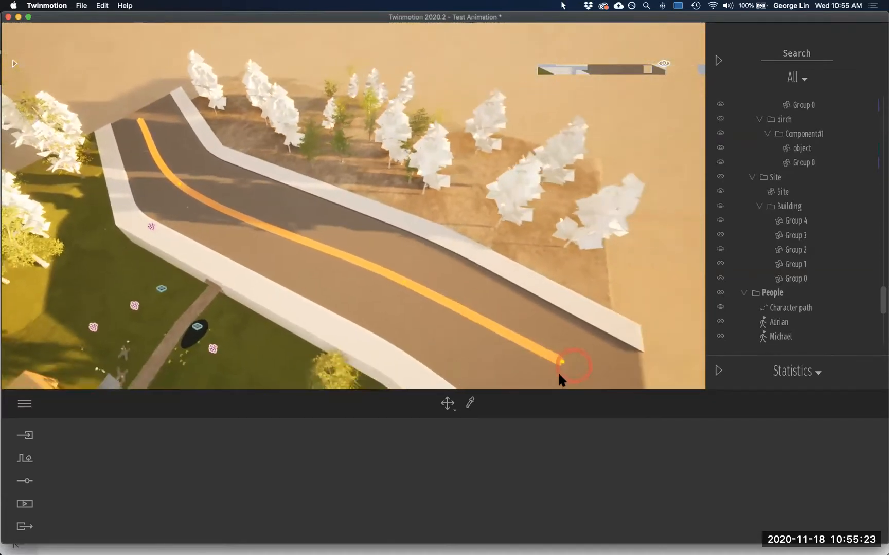
{"action": "scroll", "coordinate": [516, 373], "scroll_direction": "down", "scroll_amount": 2}
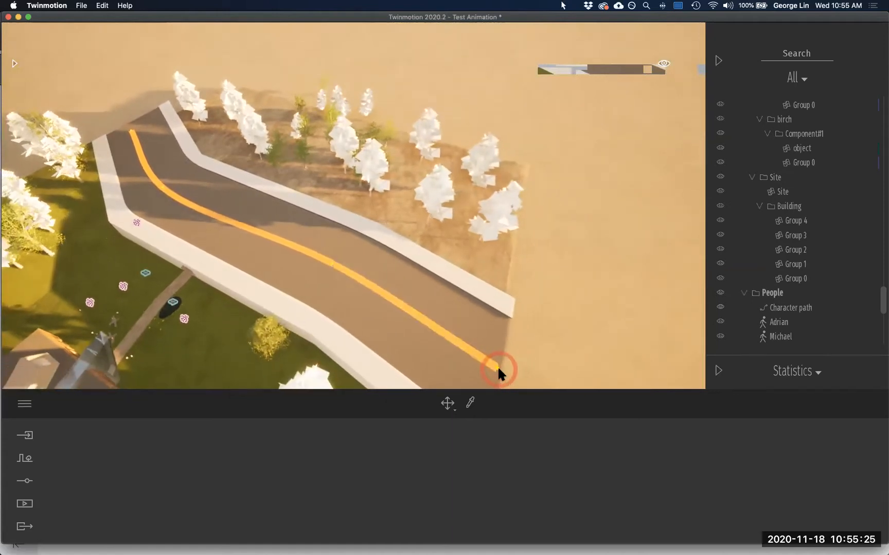
{"action": "left_click", "coordinate": [496, 367]}
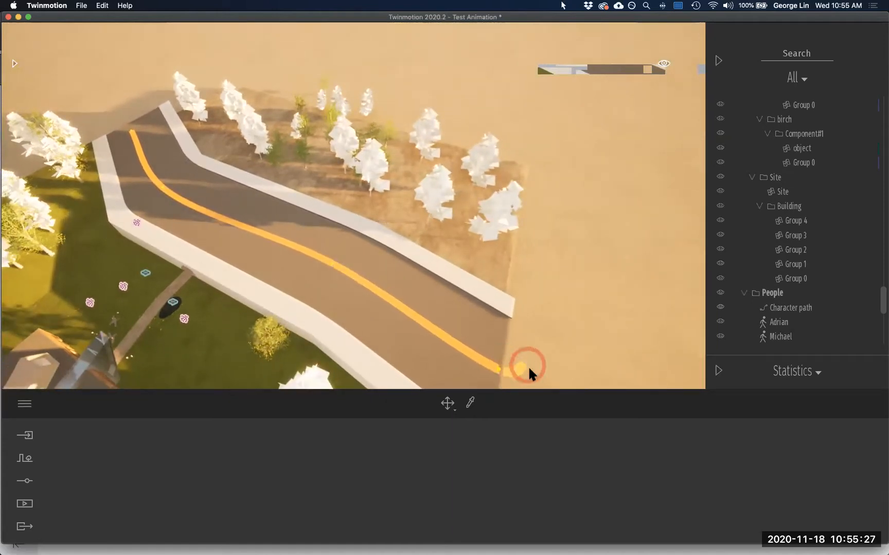
{"action": "key", "text": "Escape"}
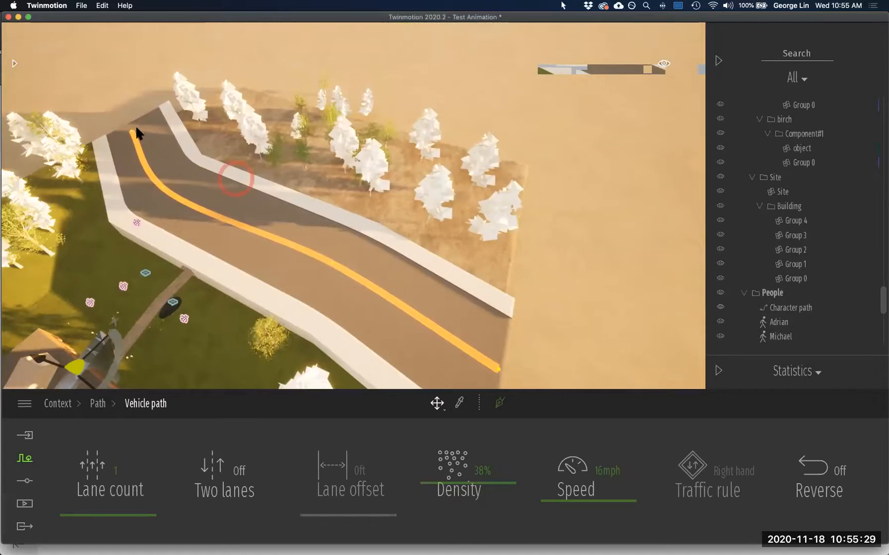
Step: Examine the new vehicle path and its traffic from one end of the road to the other
{"action": "scroll", "coordinate": [151, 134], "scroll_direction": "up", "scroll_amount": 1}
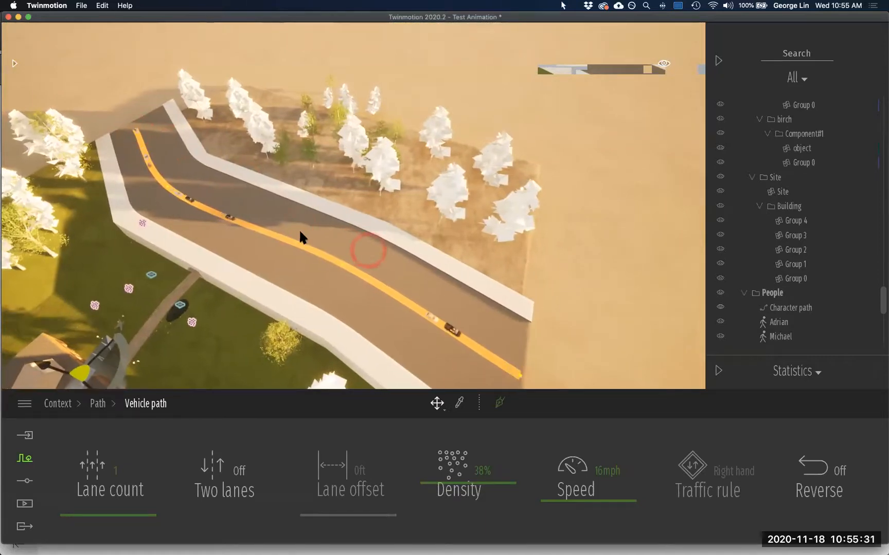
{"action": "left_click", "coordinate": [208, 184]}
{"action": "left_click", "coordinate": [333, 259]}
{"action": "left_click", "coordinate": [193, 160]}
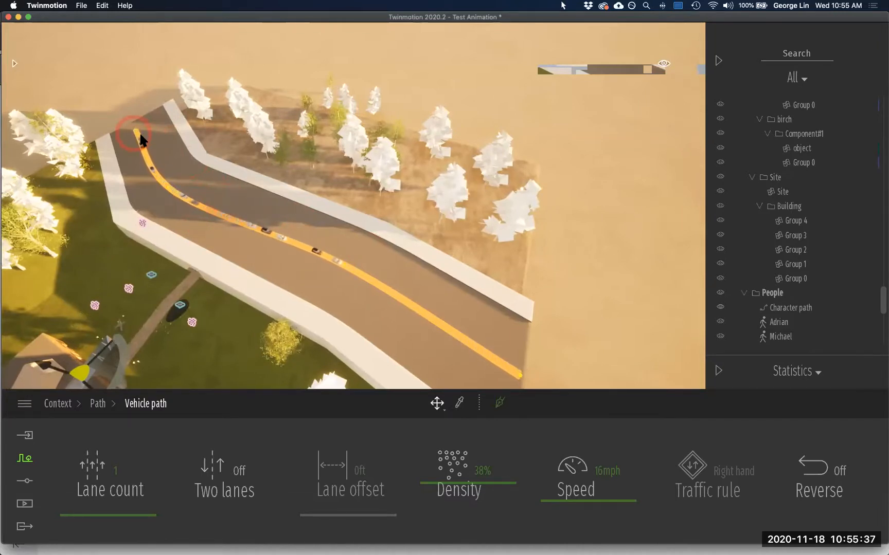
{"action": "scroll", "coordinate": [143, 134], "scroll_direction": "down", "scroll_amount": 3}
{"action": "left_click", "coordinate": [143, 137]}
{"action": "left_click", "coordinate": [499, 324]}
Step: Hide the Trees folder in the scene graph to clear the white placeholder trees around the road
{"action": "left_click_drag", "start_coordinate": [456, 319], "coordinate": [818, 175]}
{"action": "scroll", "coordinate": [817, 172], "scroll_direction": "up", "scroll_amount": 10}
{"action": "left_click_drag", "start_coordinate": [882, 309], "coordinate": [881, 249]}
{"action": "left_click_drag", "start_coordinate": [880, 240], "coordinate": [880, 192]}
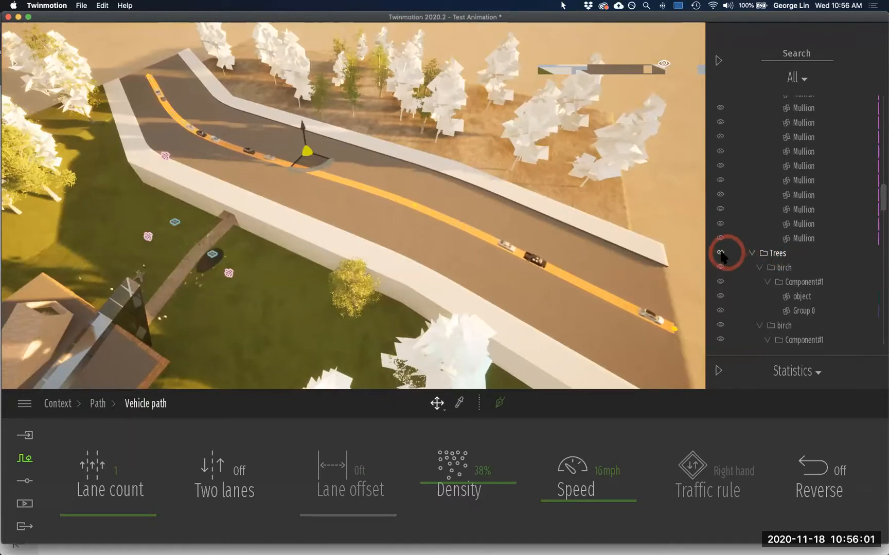
{"action": "left_click", "coordinate": [721, 252]}
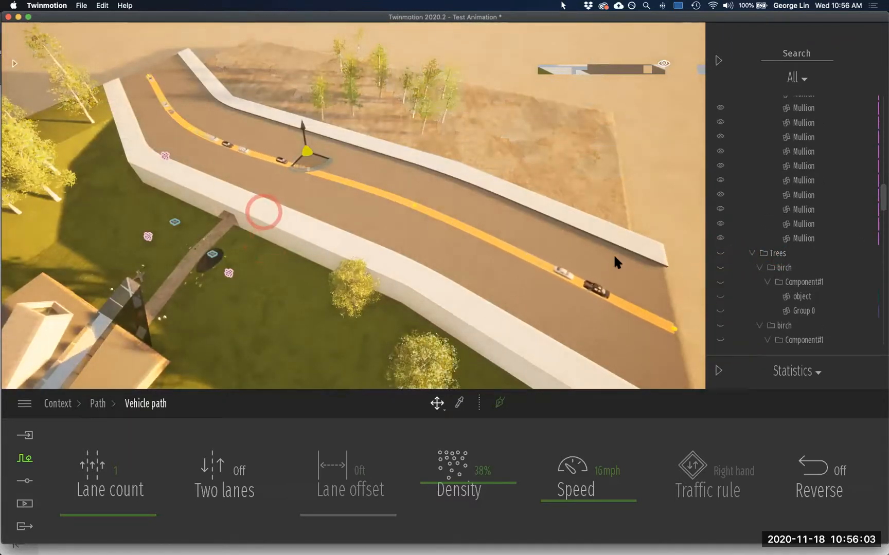
{"action": "left_click", "coordinate": [752, 253]}
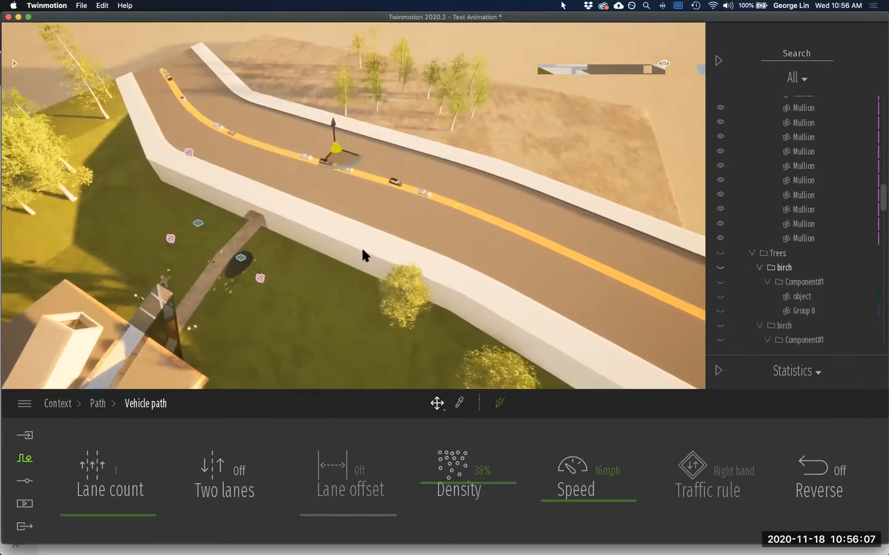
{"action": "left_click", "coordinate": [363, 249]}
{"action": "left_click", "coordinate": [813, 254]}
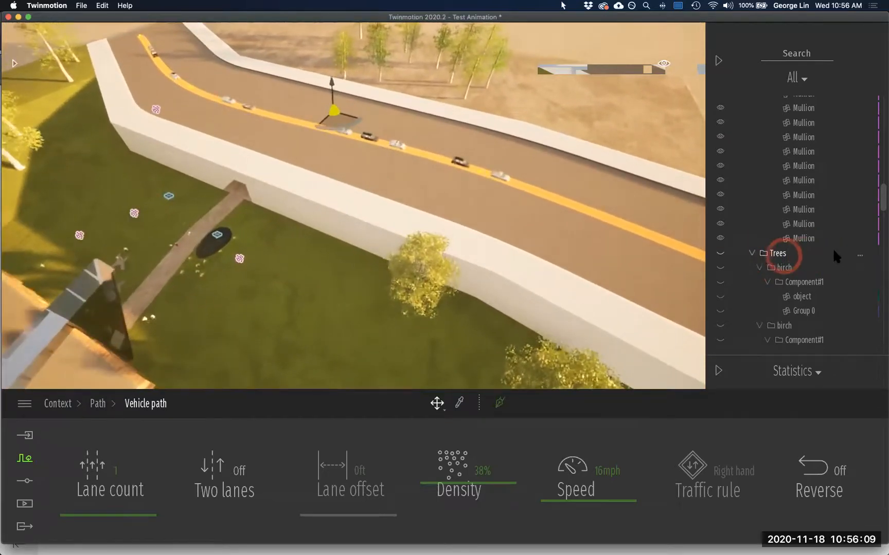
Step: Turn on Two lanes for the vehicle path, with a 7 ft lane offset and 50% density
{"action": "left_click_drag", "start_coordinate": [881, 204], "coordinate": [878, 366]}
{"action": "left_click", "coordinate": [211, 492]}
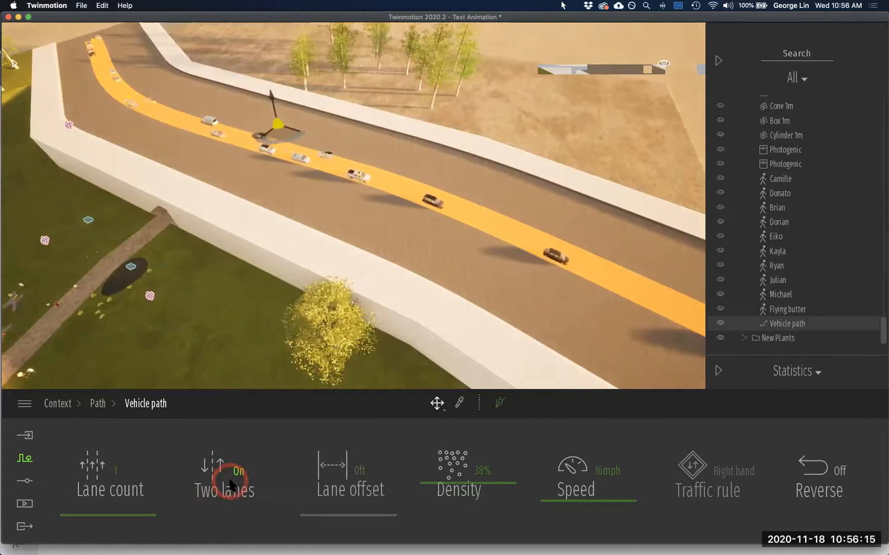
{"action": "left_click", "coordinate": [385, 509]}
{"action": "left_click_drag", "start_coordinate": [386, 494], "coordinate": [380, 459]}
{"action": "left_click_drag", "start_coordinate": [461, 484], "coordinate": [460, 471]}
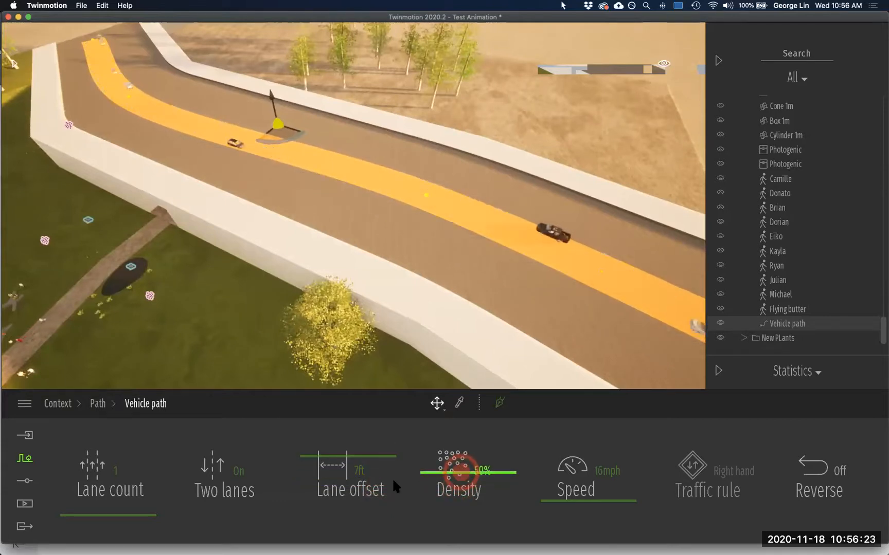
Step: Set the vehicle path's lane count to 2, its speed to 22 mph and its density to 13%
{"action": "left_click", "coordinate": [116, 474]}
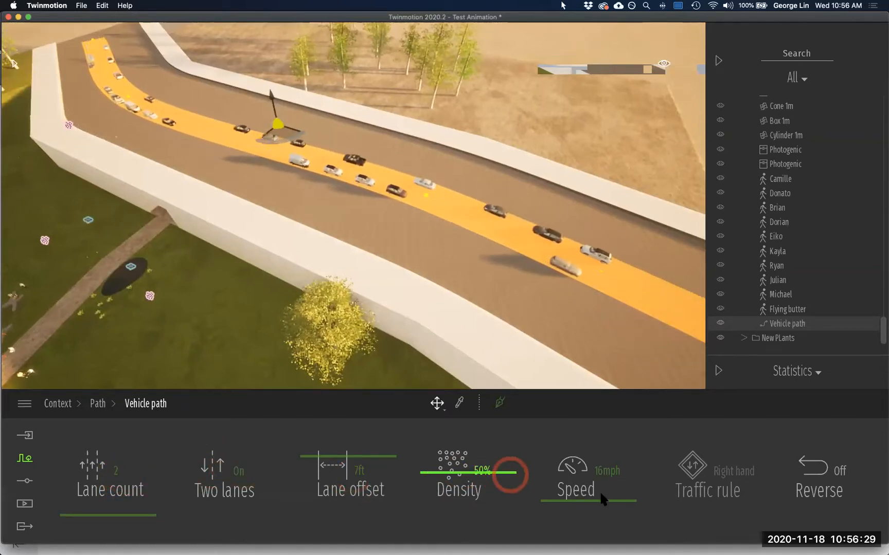
{"action": "left_click_drag", "start_coordinate": [601, 487], "coordinate": [600, 484]}
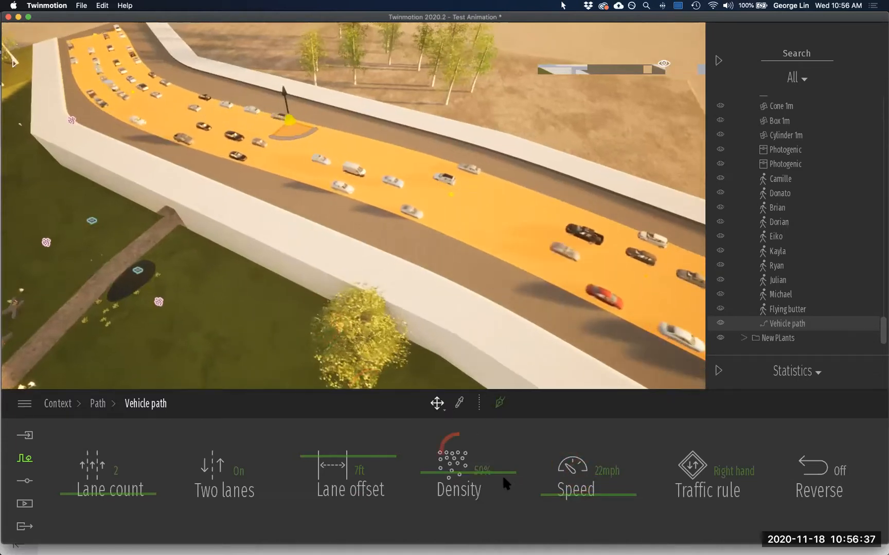
{"action": "left_click", "coordinate": [504, 478]}
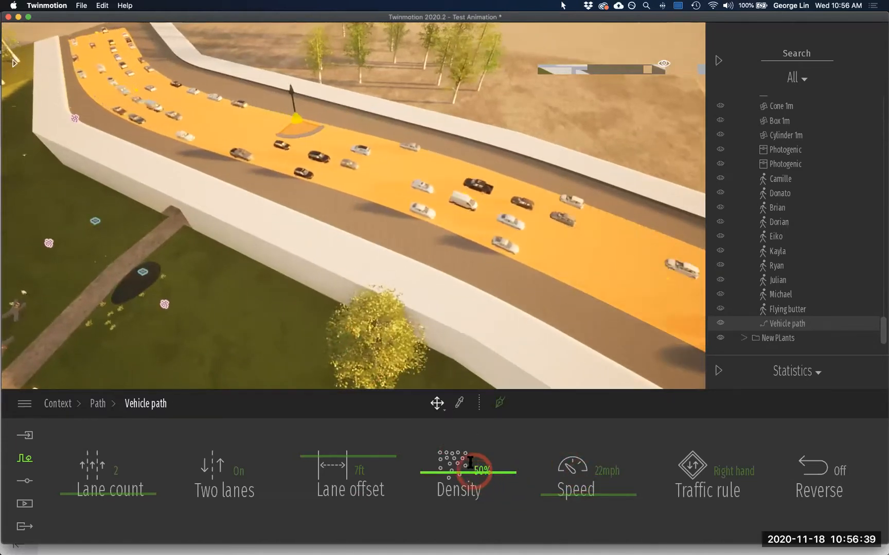
{"action": "left_click_drag", "start_coordinate": [462, 471], "coordinate": [465, 496]}
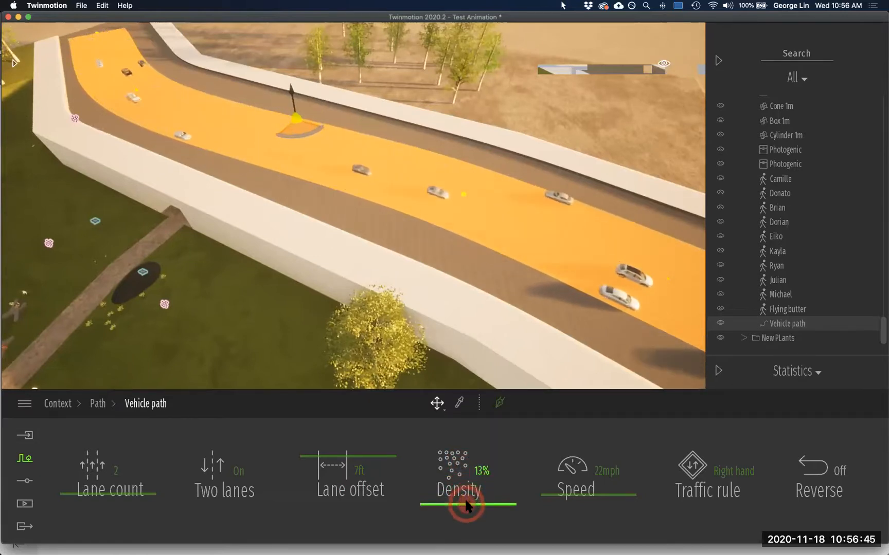
Step: Examine the road traffic from a lower viewpoint and bring the pond beside the footpath into view
{"action": "key", "text": "a"}
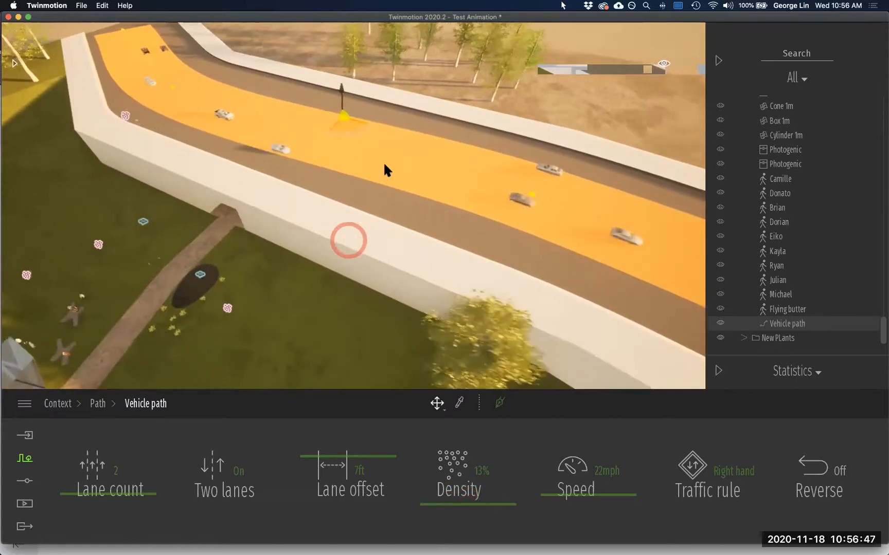
{"action": "key", "text": "w"}
{"action": "left_click_drag", "start_coordinate": [409, 110], "coordinate": [371, 87]}
{"action": "right_click_drag", "start_coordinate": [371, 87], "coordinate": [370, 86]}
{"action": "left_click", "coordinate": [370, 87]}
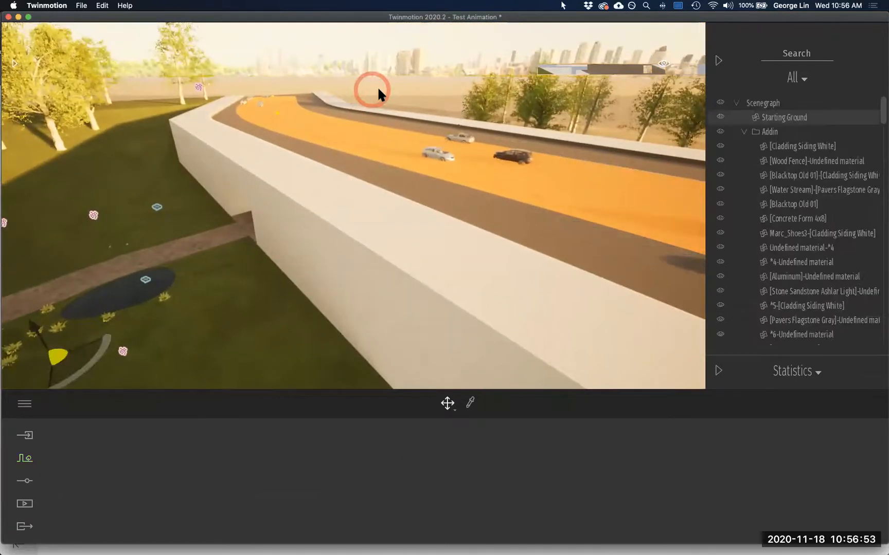
{"action": "key", "text": "d"}
{"action": "left_click_drag", "start_coordinate": [356, 72], "coordinate": [149, 159]}
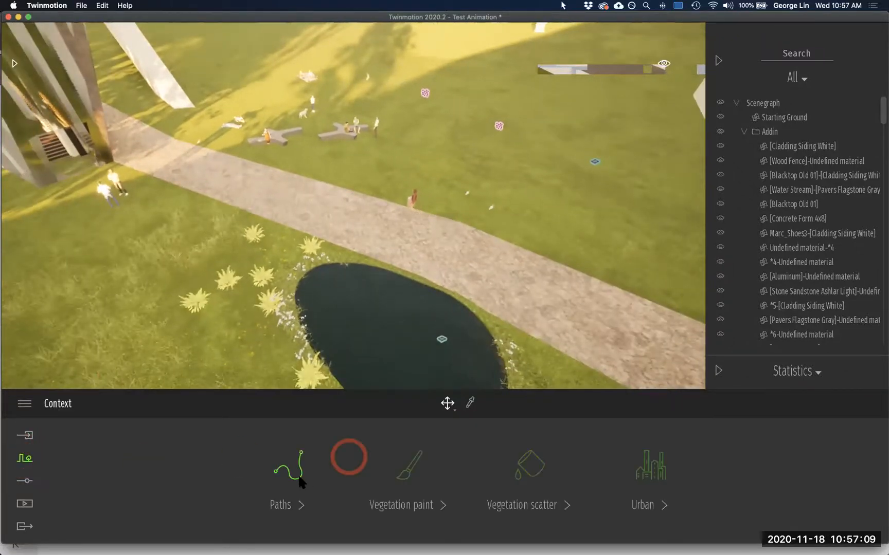
Step: Draw a closed character path looping around the pond and along the stone footpath
{"action": "left_click", "coordinate": [462, 461]}
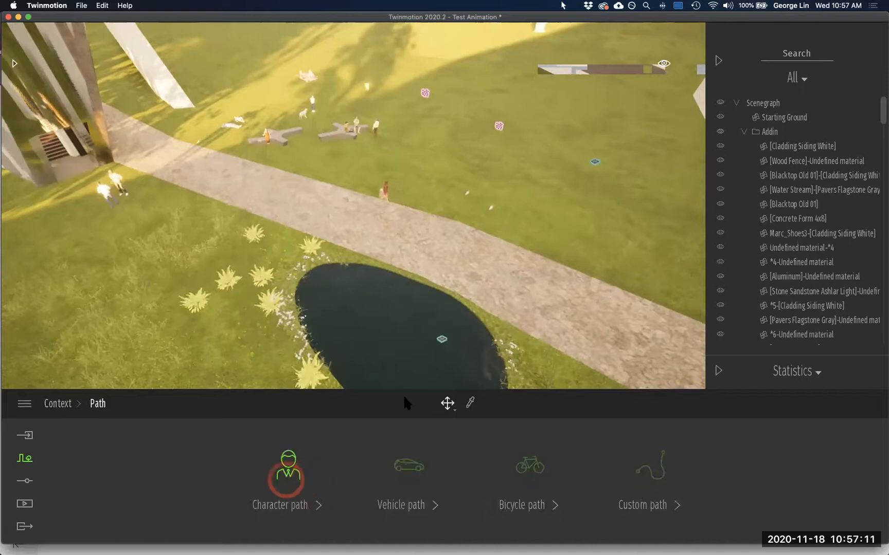
{"action": "left_click", "coordinate": [286, 476]}
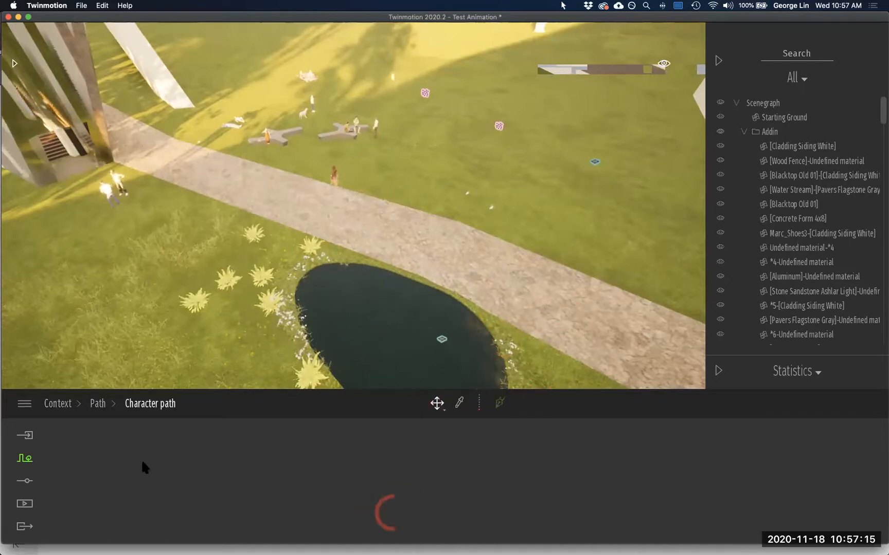
{"action": "left_click", "coordinate": [499, 403]}
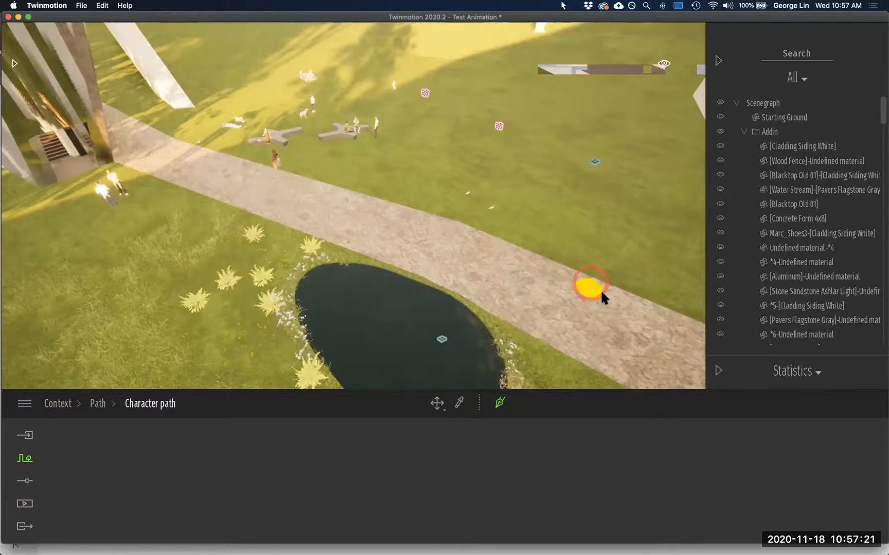
{"action": "scroll", "coordinate": [600, 290], "scroll_direction": "down", "scroll_amount": 5}
{"action": "middle_click_drag", "start_coordinate": [513, 310], "coordinate": [398, 177]}
{"action": "left_click", "coordinate": [397, 172]}
{"action": "left_click", "coordinate": [349, 154]}
{"action": "left_click", "coordinate": [278, 146]}
{"action": "left_click", "coordinate": [190, 176]}
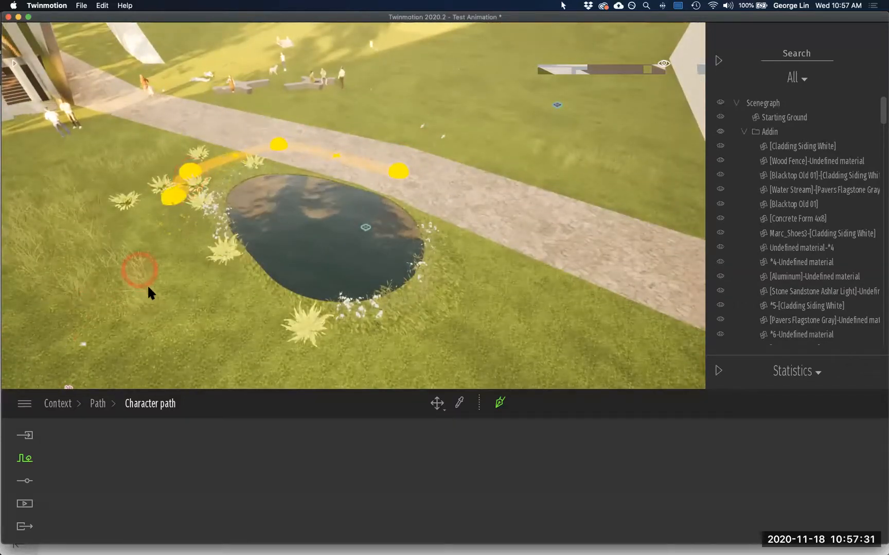
{"action": "left_click", "coordinate": [261, 362]}
{"action": "left_click", "coordinate": [491, 374]}
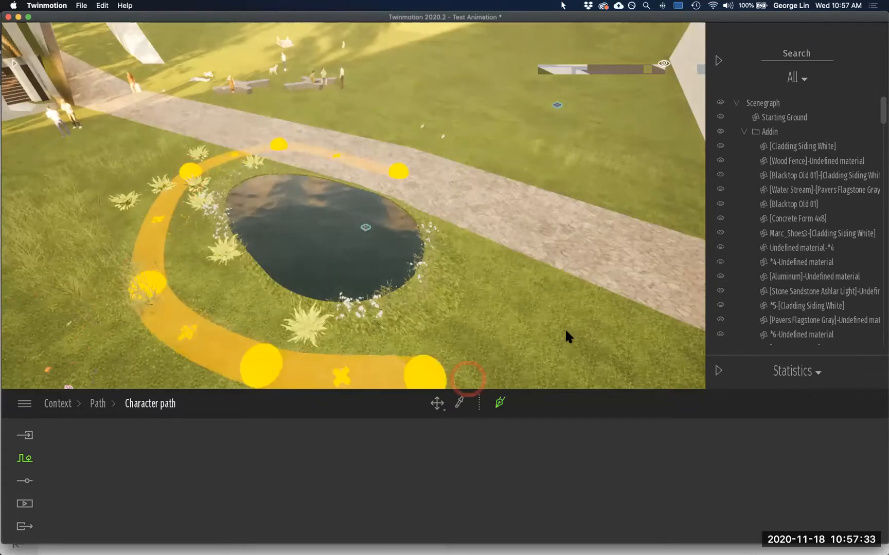
{"action": "left_click", "coordinate": [569, 271]}
{"action": "left_click", "coordinate": [402, 173]}
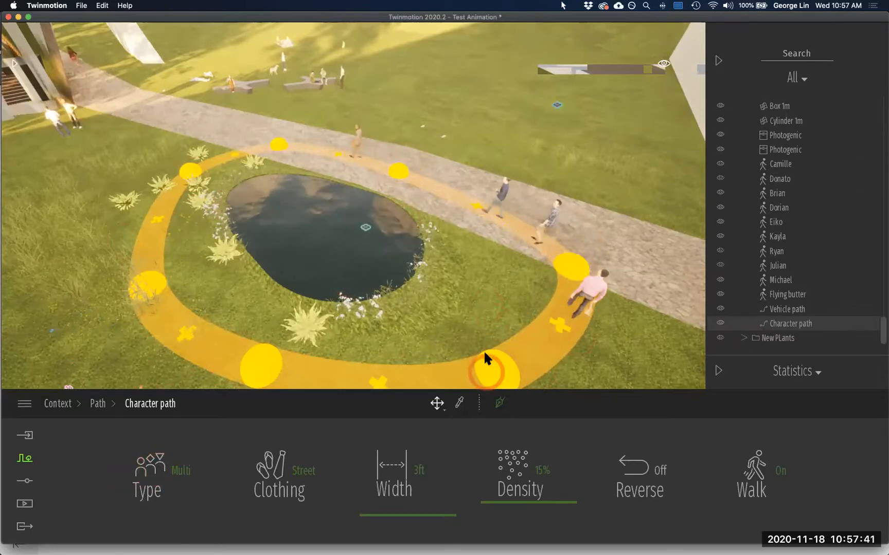
Step: Set the character path's clothing to Traditional Middle Eastern and view the walkers around the pond
{"action": "scroll", "coordinate": [483, 349], "scroll_direction": "down", "scroll_amount": 5}
{"action": "scroll", "coordinate": [552, 204], "scroll_direction": "up", "scroll_amount": 2}
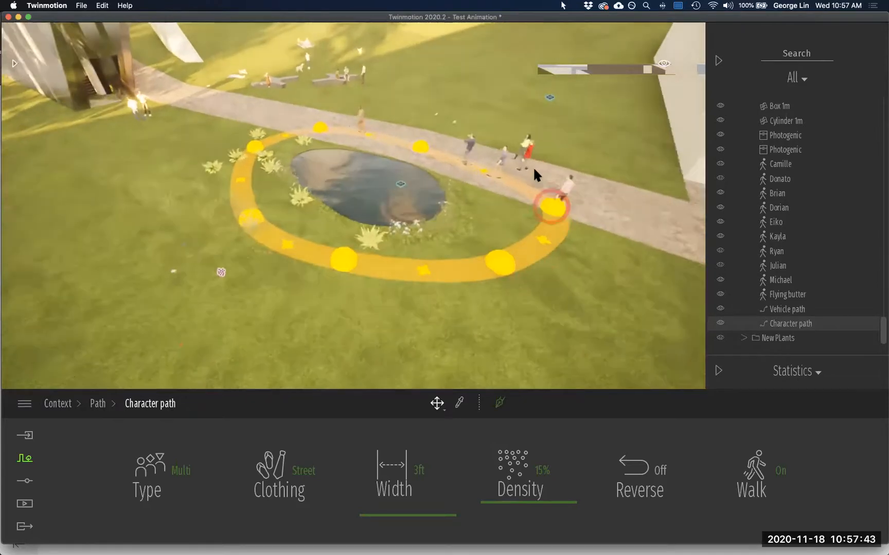
{"action": "left_click", "coordinate": [371, 436]}
{"action": "left_click", "coordinate": [254, 494]}
{"action": "left_click", "coordinate": [285, 489]}
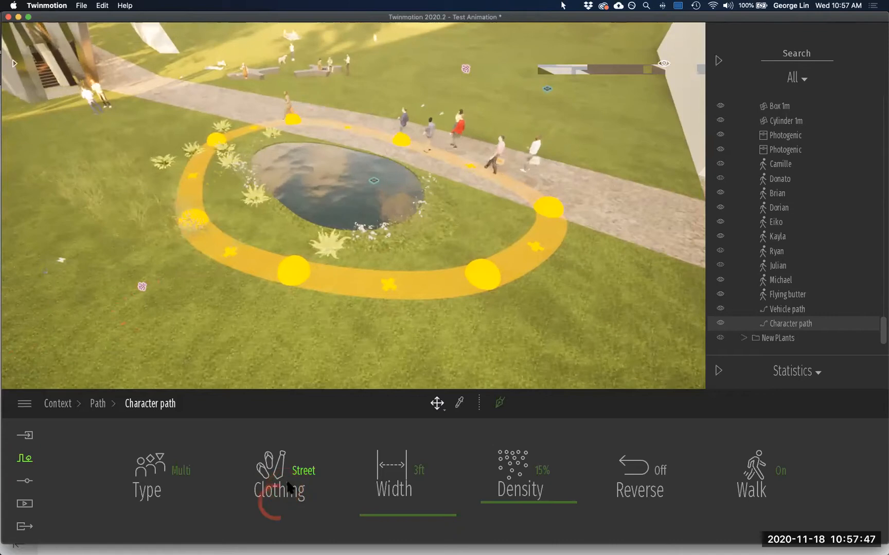
{"action": "left_click", "coordinate": [282, 452]}
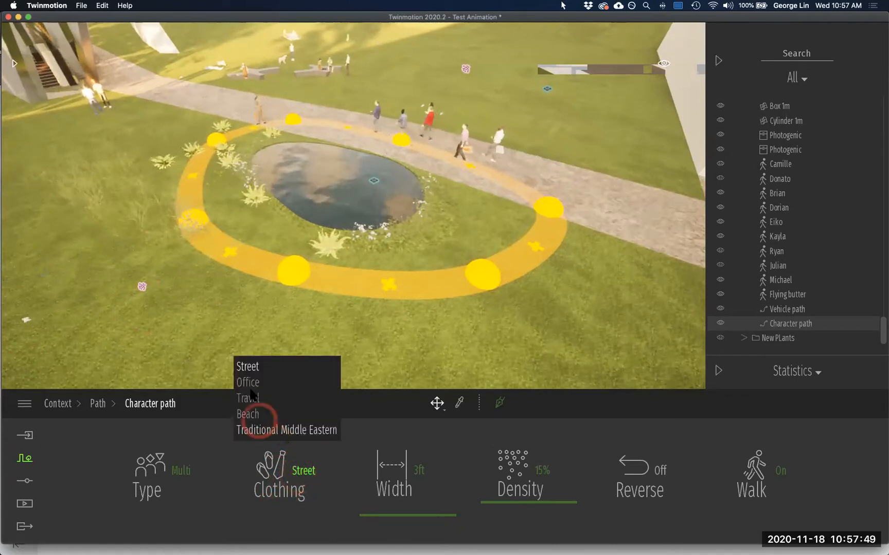
{"action": "left_click", "coordinate": [253, 398]}
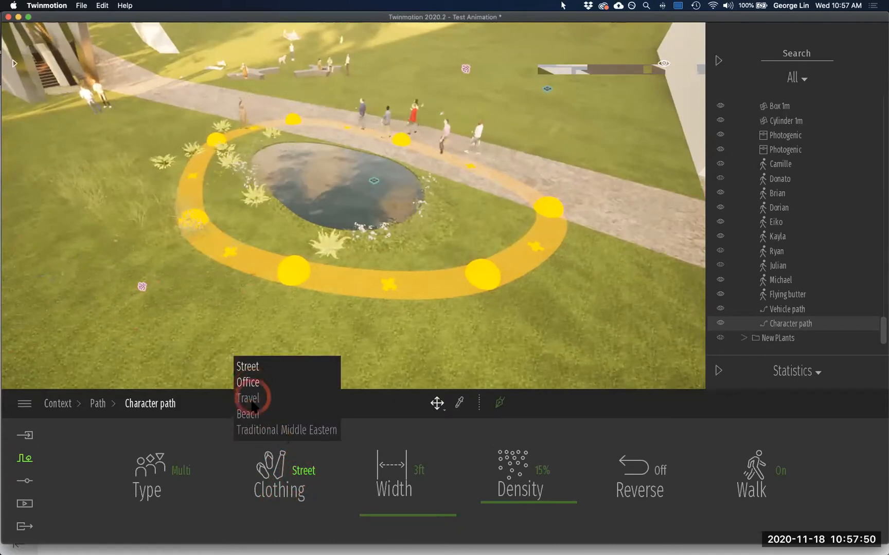
{"action": "left_click", "coordinate": [260, 432]}
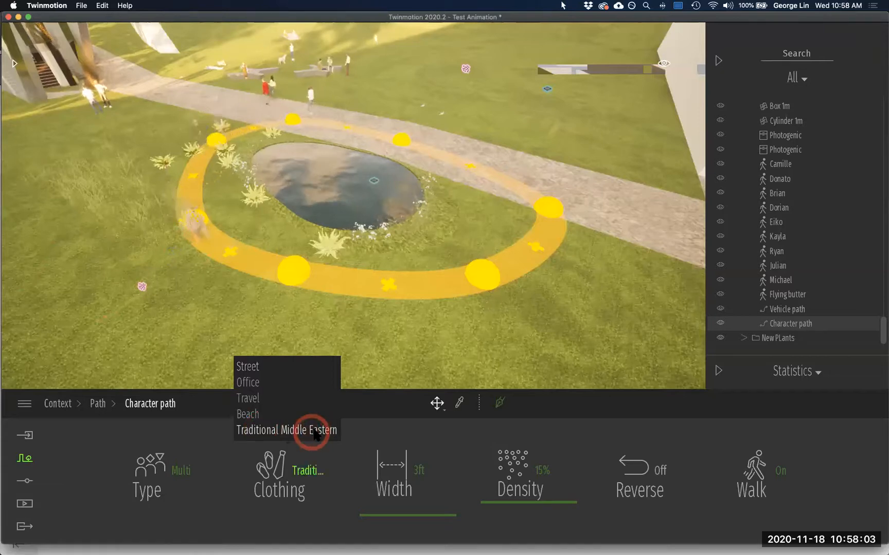
{"action": "left_click", "coordinate": [471, 277]}
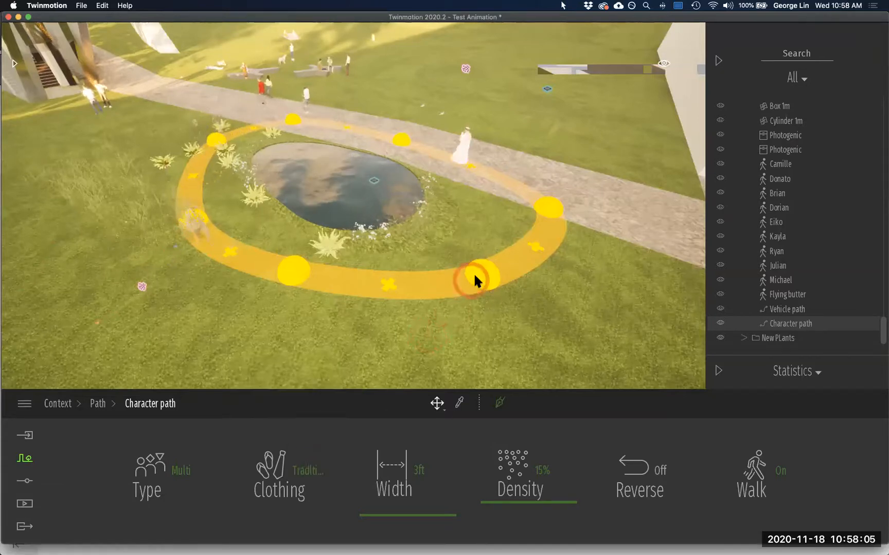
{"action": "left_click", "coordinate": [509, 269]}
{"action": "left_click", "coordinate": [225, 96]}
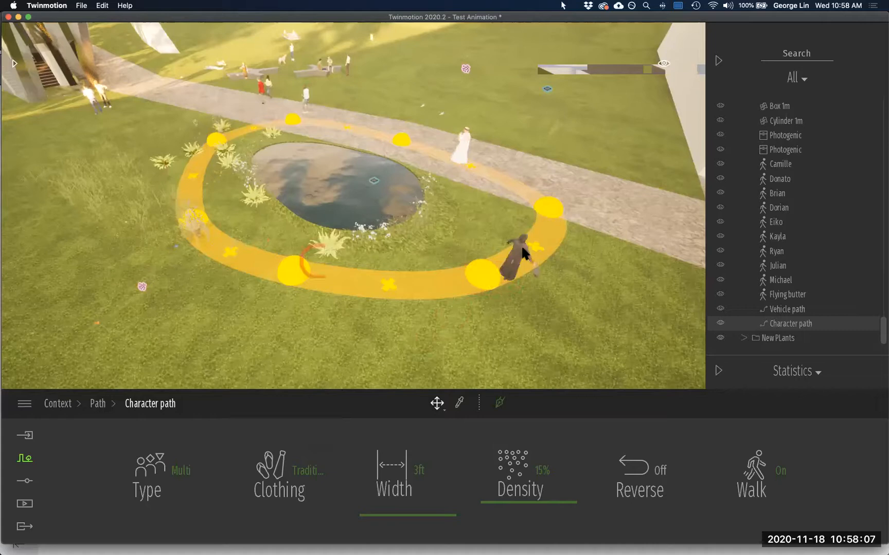
{"action": "left_click", "coordinate": [641, 360]}
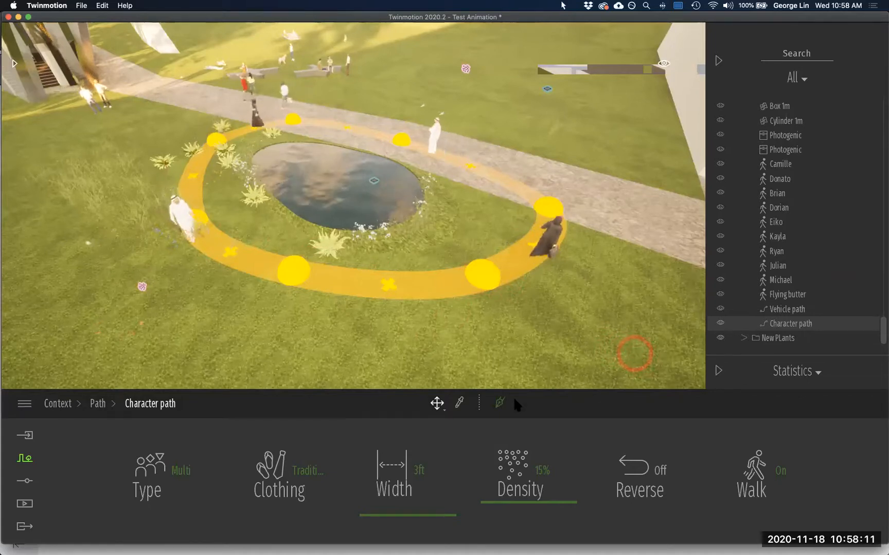
Step: Change the character path's clothing to Beach and view the walkers from closer to the pond
{"action": "left_click", "coordinate": [304, 474]}
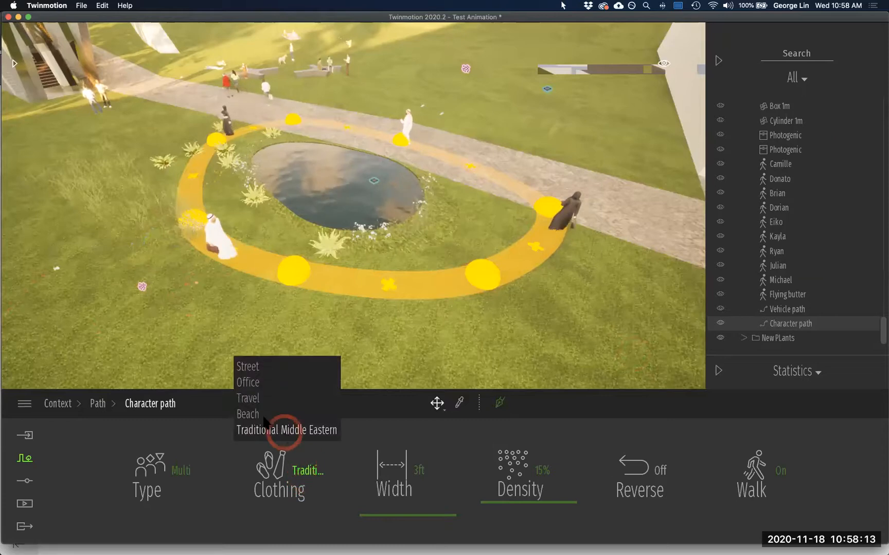
{"action": "left_click", "coordinate": [256, 419]}
{"action": "left_click_drag", "start_coordinate": [507, 363], "coordinate": [525, 301]}
{"action": "left_click_drag", "start_coordinate": [573, 202], "coordinate": [526, 202]}
{"action": "left_click_drag", "start_coordinate": [287, 337], "coordinate": [310, 491]}
Step: Try Street clothing for the character path, and set it to Office
{"action": "left_click", "coordinate": [295, 476]}
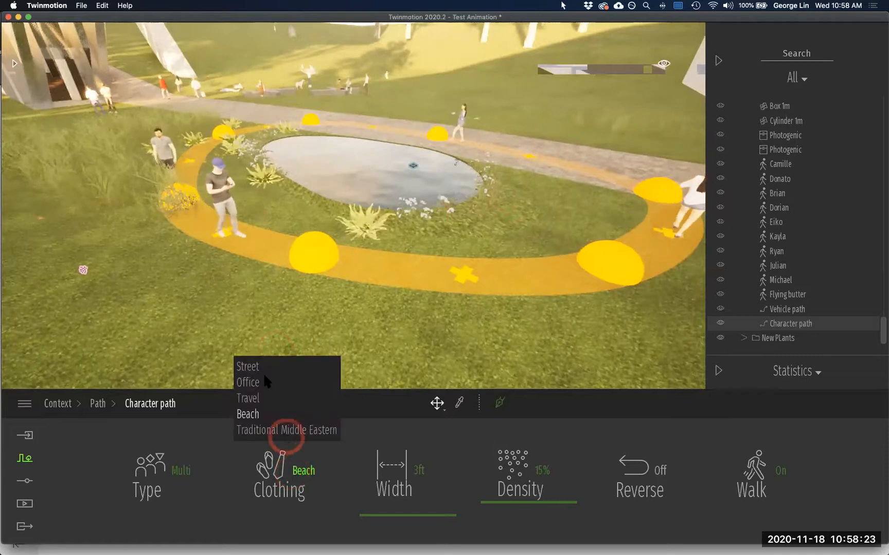
{"action": "left_click", "coordinate": [263, 367]}
{"action": "left_click", "coordinate": [282, 481]}
{"action": "left_click", "coordinate": [249, 383]}
{"action": "left_click", "coordinate": [400, 372]}
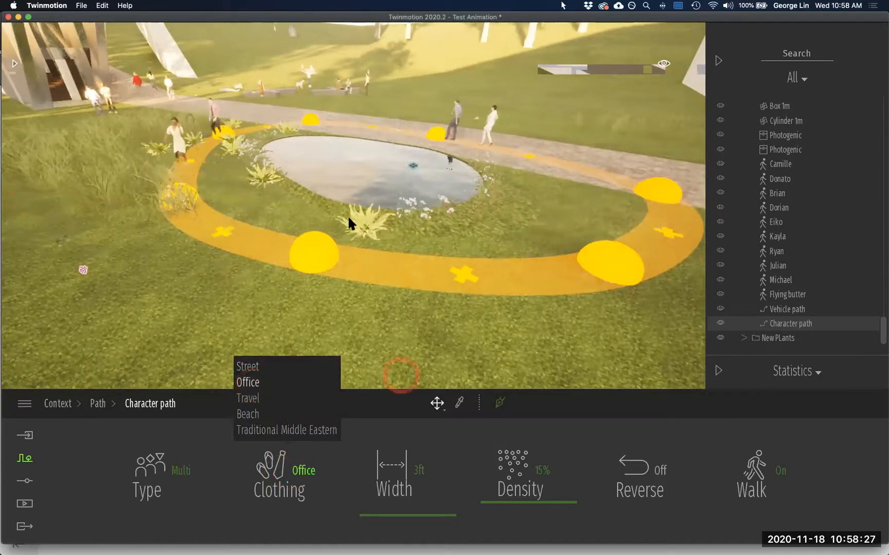
{"action": "left_click", "coordinate": [348, 216]}
{"action": "left_click", "coordinate": [409, 514]}
{"action": "left_click", "coordinate": [226, 478]}
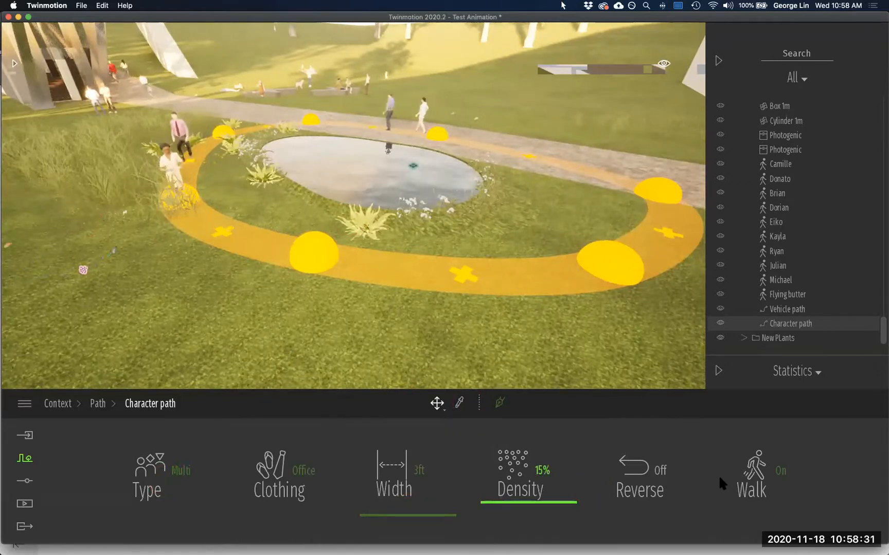
Step: Examine the African, Asian and Caucasian type options for the character path
{"action": "left_click", "coordinate": [182, 472]}
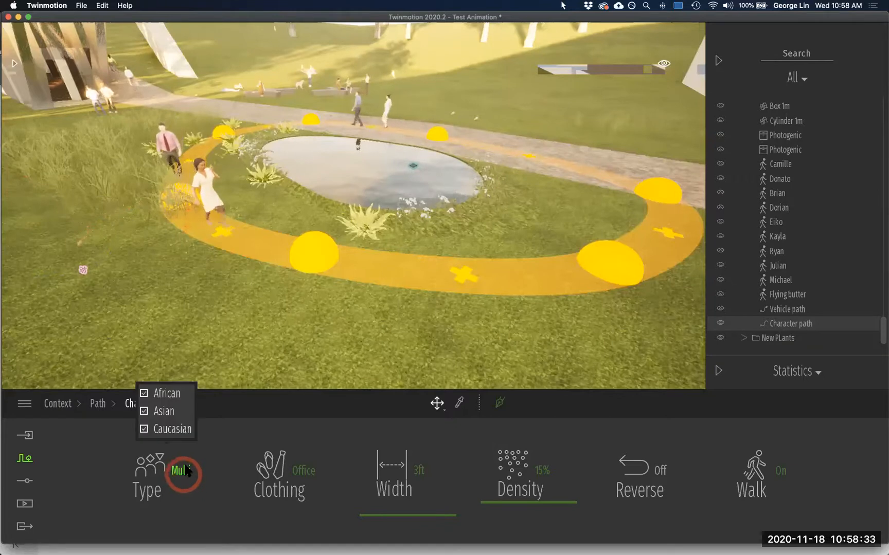
{"action": "left_click", "coordinate": [145, 404]}
{"action": "left_click", "coordinate": [144, 429]}
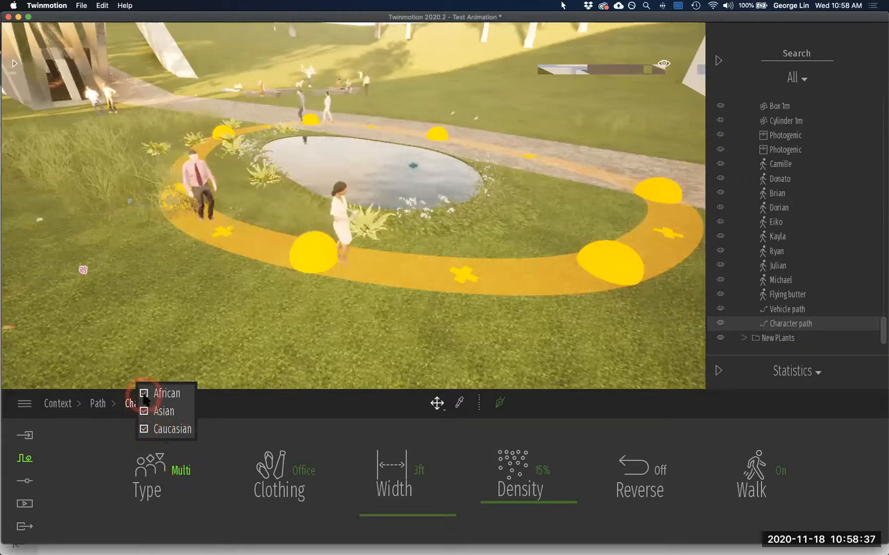
{"action": "left_click", "coordinate": [144, 429]}
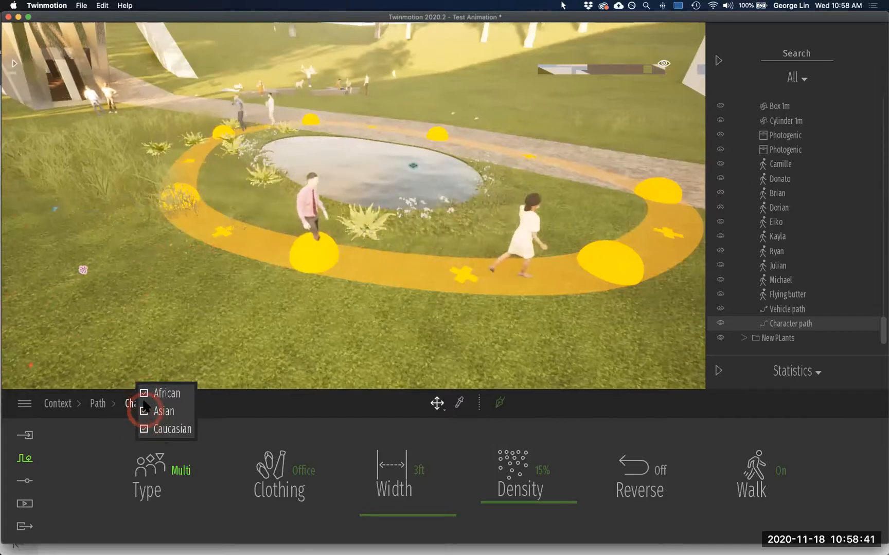
{"action": "left_click", "coordinate": [143, 401]}
{"action": "left_click", "coordinate": [144, 393]}
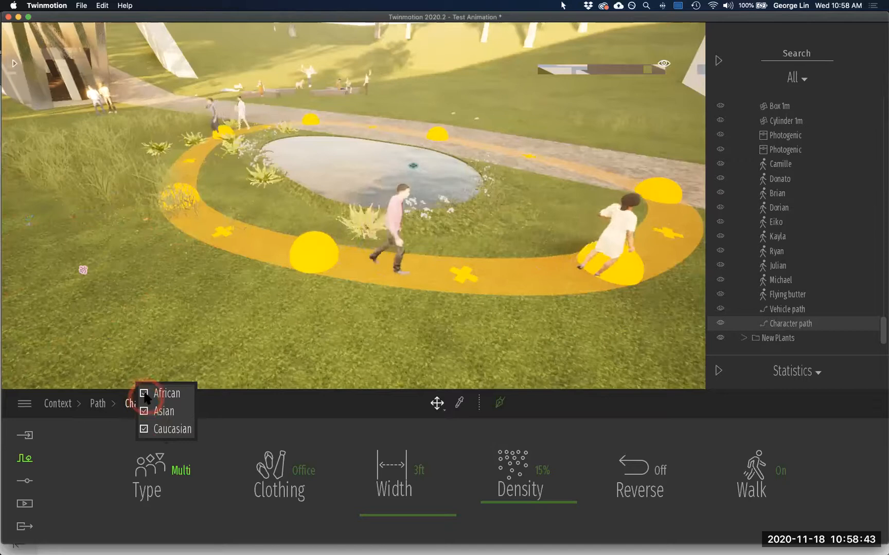
{"action": "left_click", "coordinate": [144, 429]}
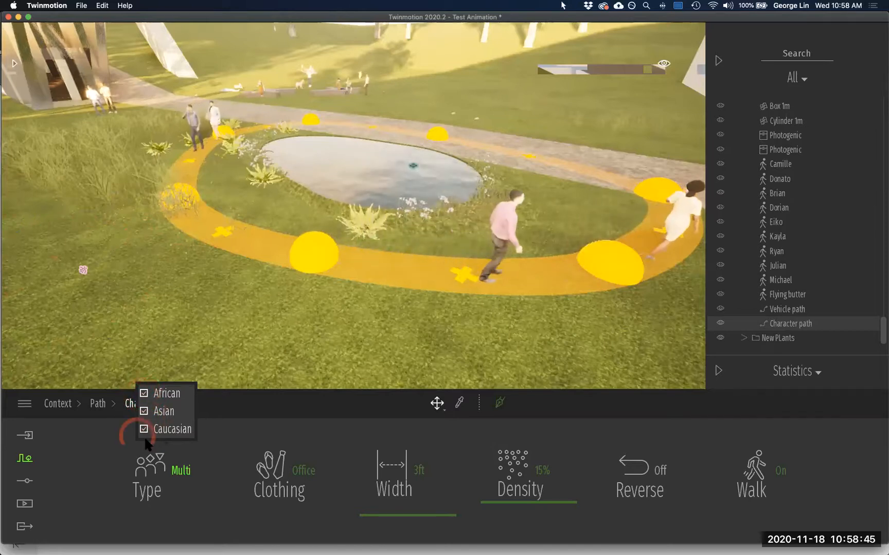
{"action": "left_click", "coordinate": [596, 274]}
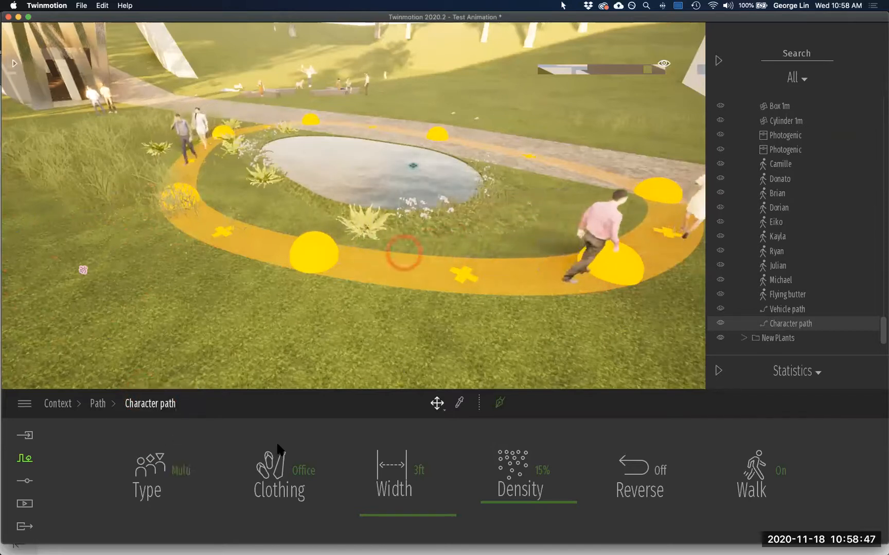
Step: Hide and show the Site folder again to inspect the ground surface at the building's entrance stairs
{"action": "left_click", "coordinate": [363, 258]}
{"action": "left_click_drag", "start_coordinate": [352, 205], "coordinate": [123, 44]}
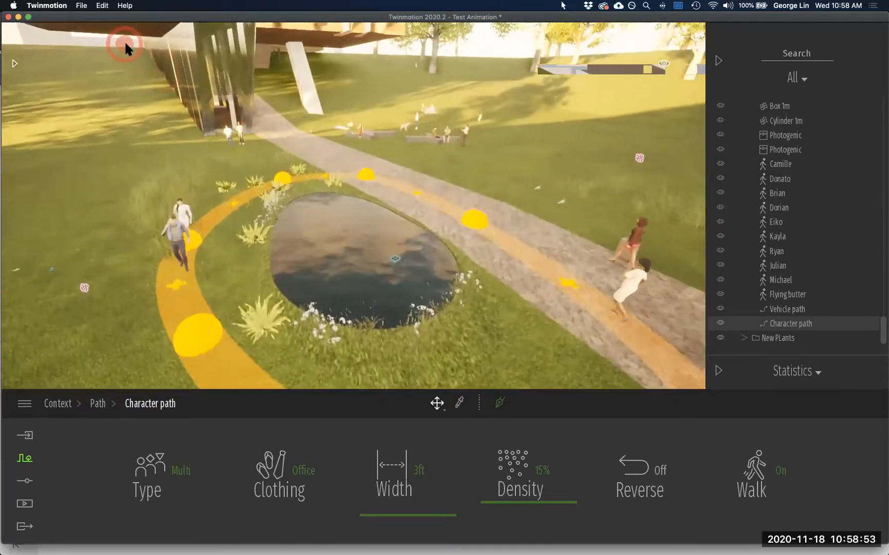
{"action": "left_click", "coordinate": [494, 107]}
{"action": "left_click_drag", "start_coordinate": [490, 103], "coordinate": [164, 47]}
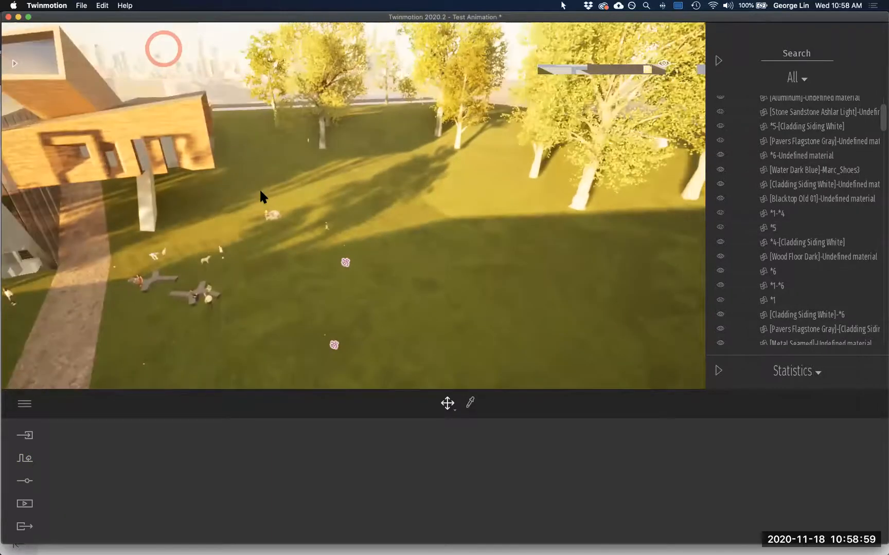
{"action": "left_click_drag", "start_coordinate": [259, 194], "coordinate": [232, 252]}
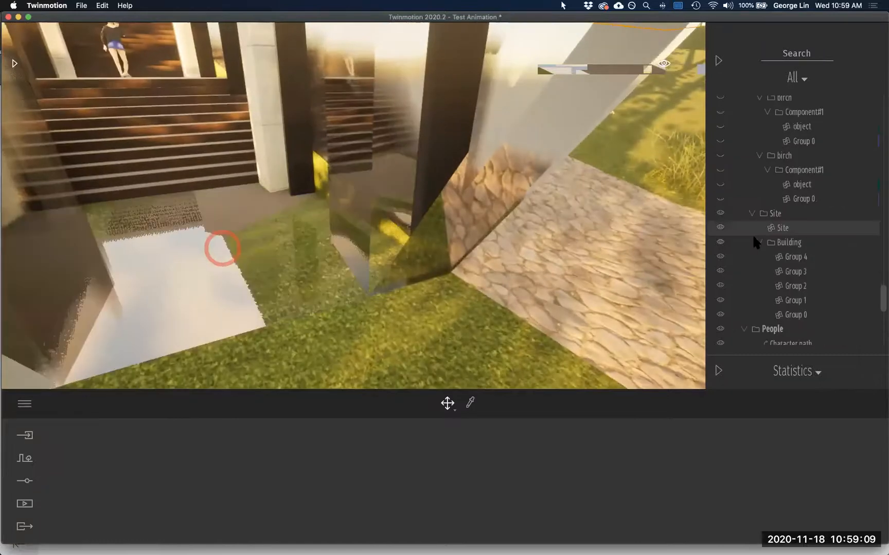
{"action": "left_click", "coordinate": [721, 230]}
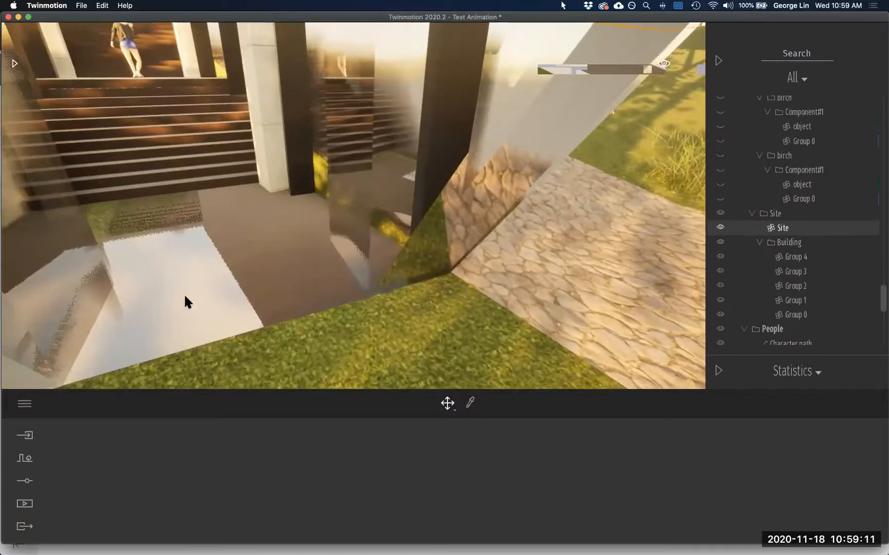
{"action": "left_click", "coordinate": [184, 299]}
{"action": "left_click_drag", "start_coordinate": [247, 278], "coordinate": [319, 271]}
{"action": "right_click_drag", "start_coordinate": [331, 286], "coordinate": [335, 290]}
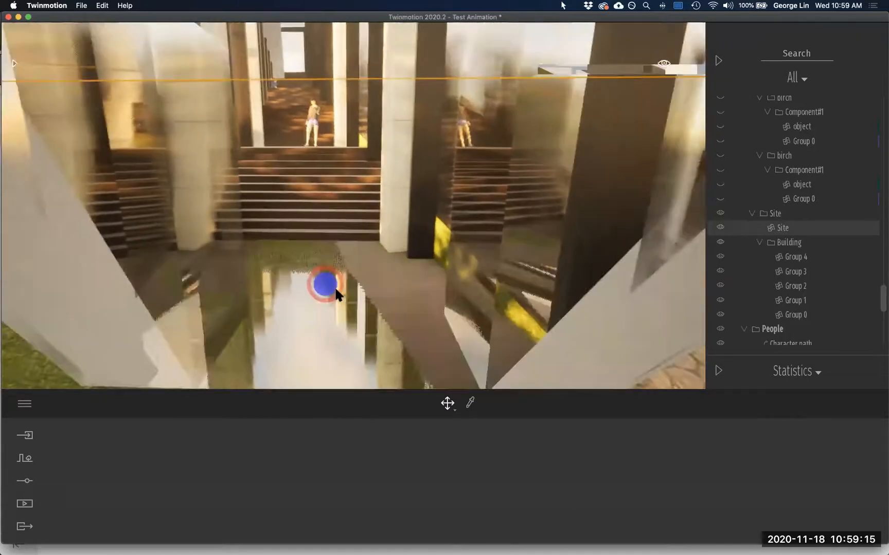
{"action": "left_click", "coordinate": [720, 215]}
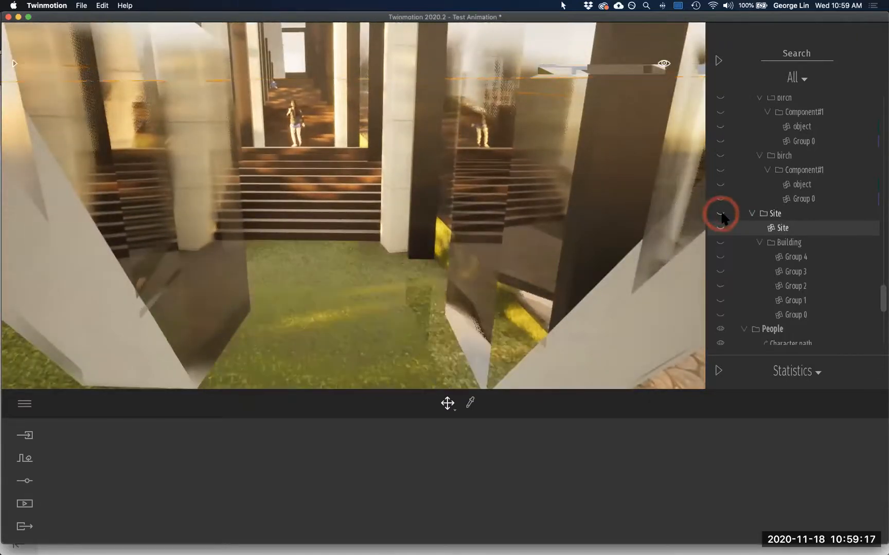
{"action": "left_click", "coordinate": [721, 214]}
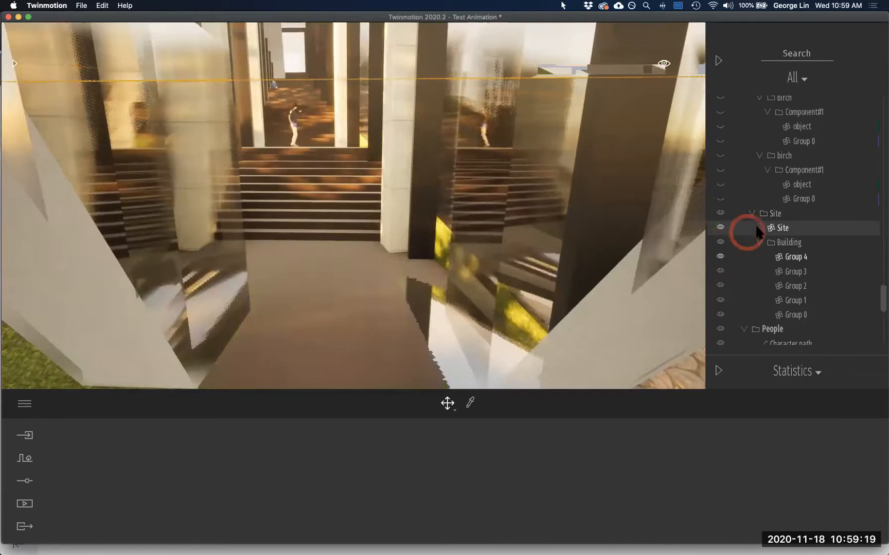
Step: Examine the entrance floor from several camera distances and angles, and bring the whole building and lawn into view
{"action": "right_click_drag", "start_coordinate": [318, 291], "coordinate": [346, 282]}
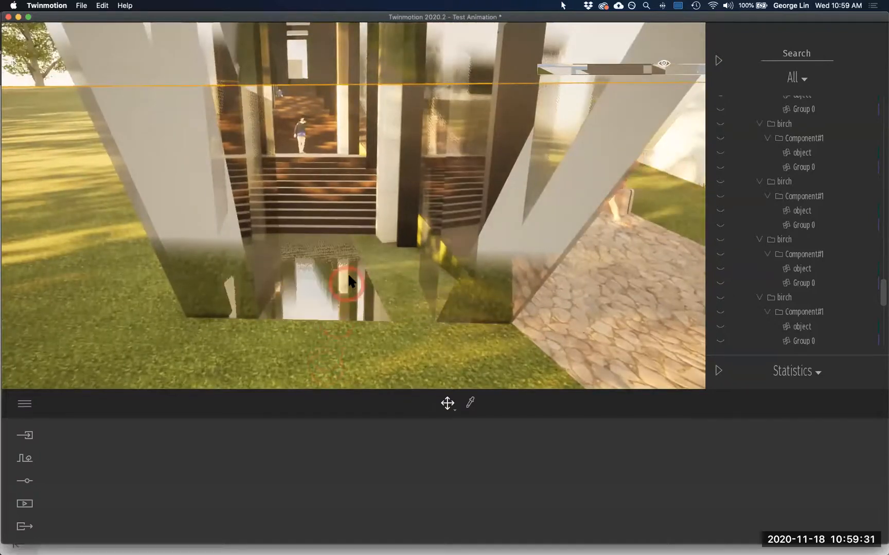
{"action": "right_click_drag", "start_coordinate": [572, 154], "coordinate": [570, 146]}
{"action": "right_click_drag", "start_coordinate": [420, 238], "coordinate": [280, 256]}
{"action": "right_click_drag", "start_coordinate": [396, 276], "coordinate": [379, 253]}
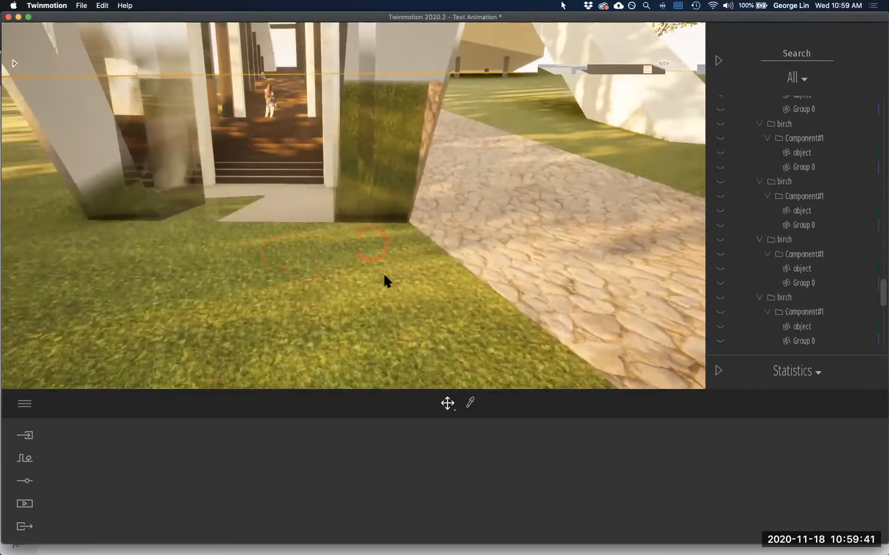
{"action": "left_click", "coordinate": [255, 198]}
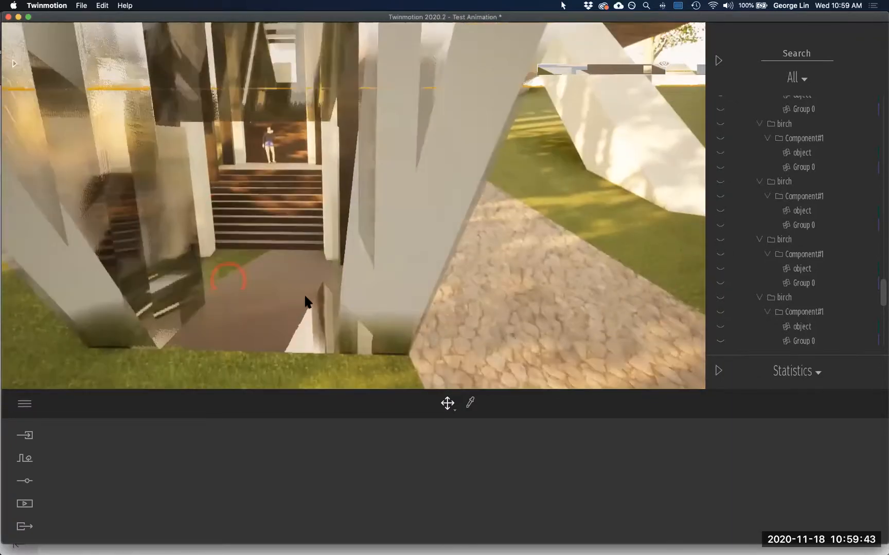
{"action": "left_click", "coordinate": [298, 291]}
{"action": "right_click_drag", "start_coordinate": [499, 285], "coordinate": [419, 284]}
{"action": "right_click_drag", "start_coordinate": [391, 241], "coordinate": [284, 251]}
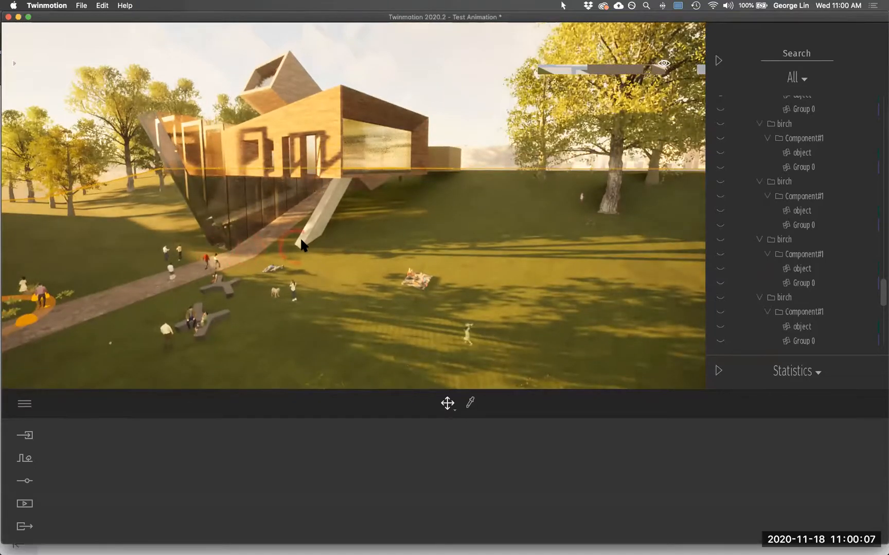
{"action": "right_click_drag", "start_coordinate": [594, 219], "coordinate": [365, 129]}
{"action": "left_click", "coordinate": [266, 84]}
{"action": "left_click", "coordinate": [215, 259]}
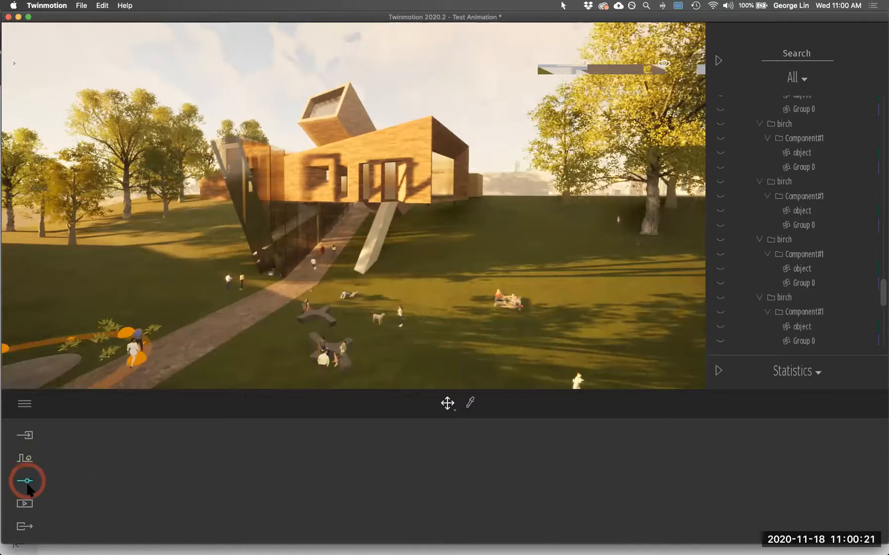
Step: Review the Context and Localization settings, and open the Media options for image, panorama, video, phasing and presenter
{"action": "left_click", "coordinate": [24, 503]}
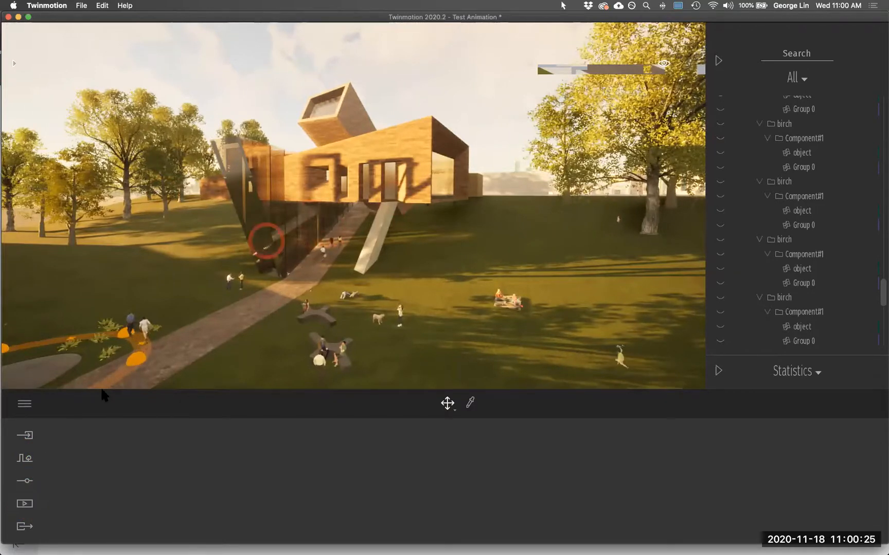
{"action": "left_click_drag", "start_coordinate": [104, 396], "coordinate": [102, 391]}
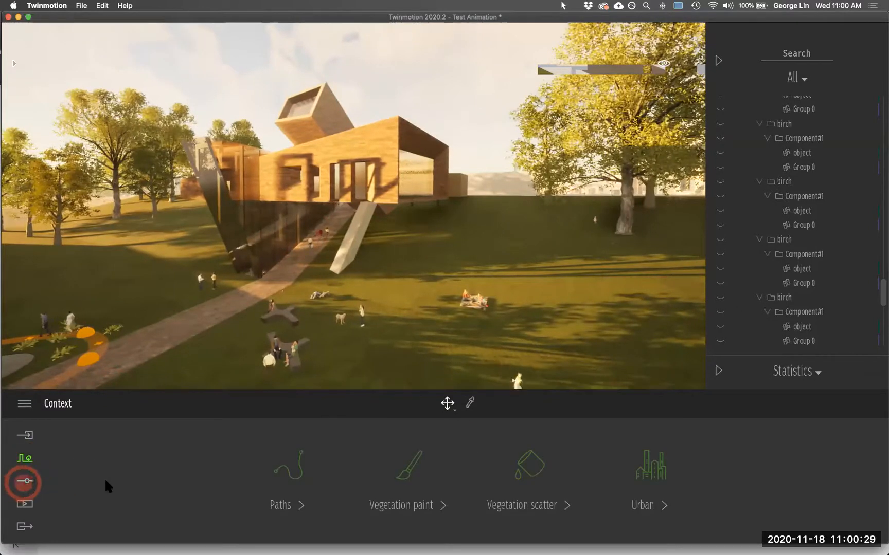
{"action": "left_click", "coordinate": [300, 467]}
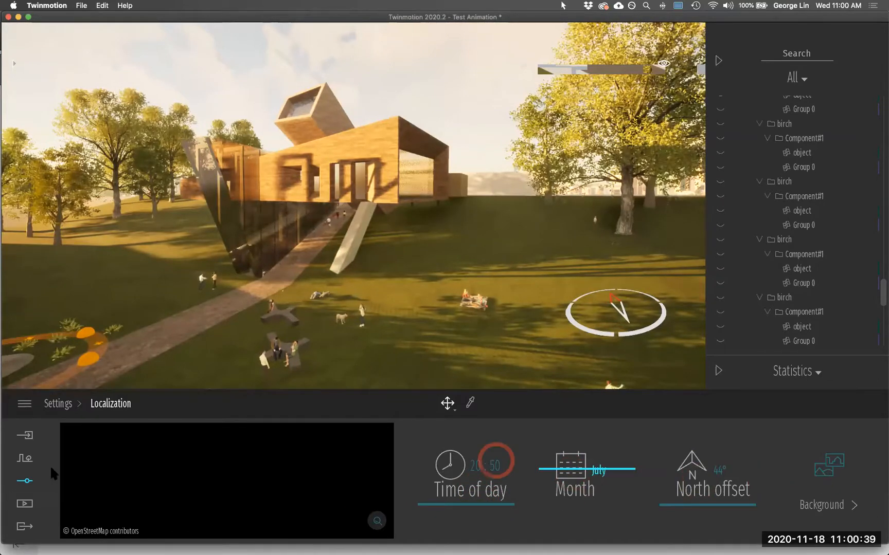
{"action": "left_click", "coordinate": [24, 504]}
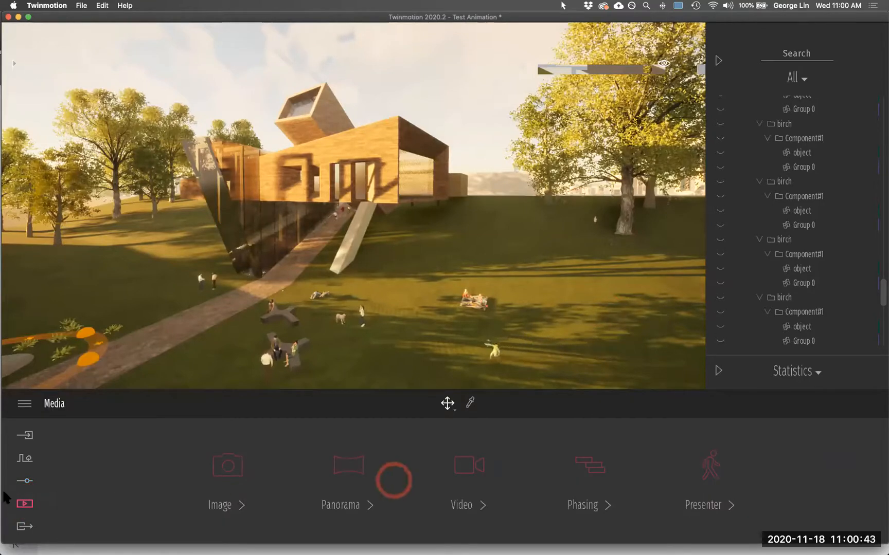
{"action": "left_click", "coordinate": [27, 505]}
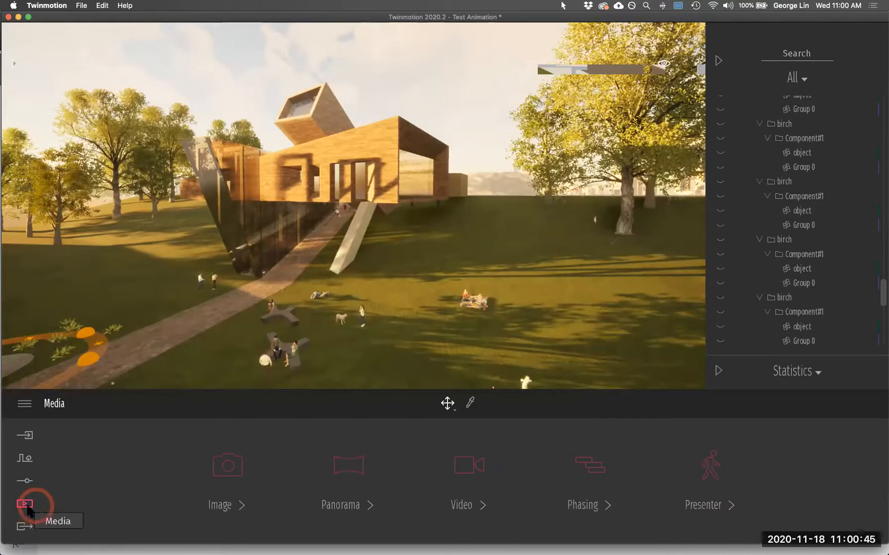
Step: Create a new video and update its first keyframe to the distant view along the roadside wall with the large tree and building
{"action": "left_click", "coordinate": [477, 467]}
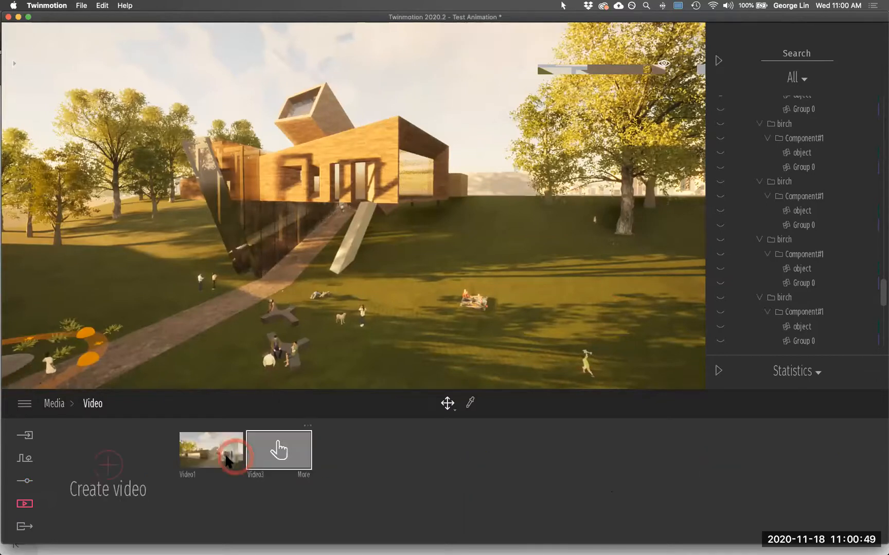
{"action": "left_click", "coordinate": [104, 468]}
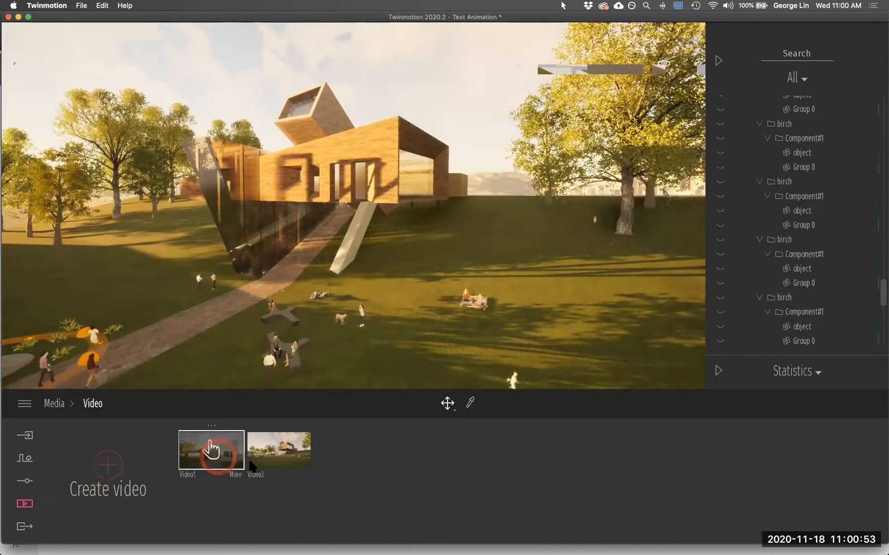
{"action": "left_click", "coordinate": [109, 465]}
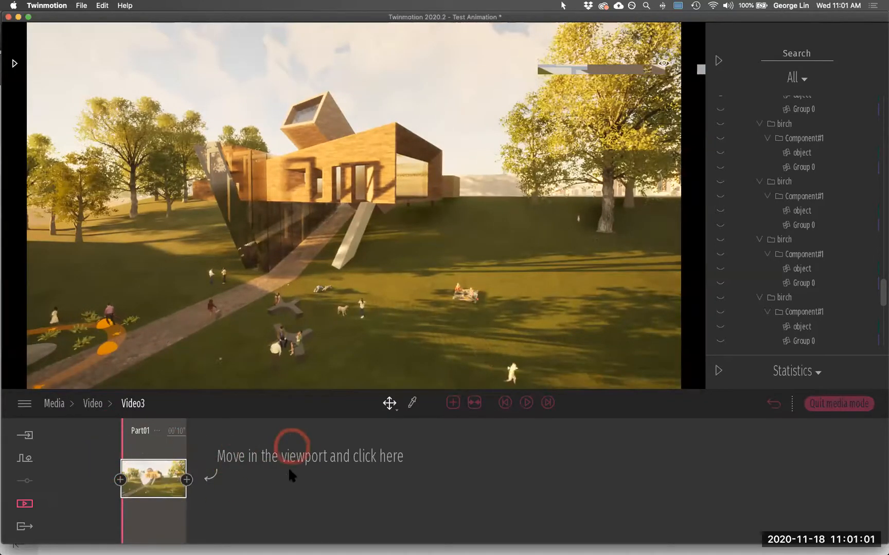
{"action": "left_click_drag", "start_coordinate": [292, 317], "coordinate": [164, 476]}
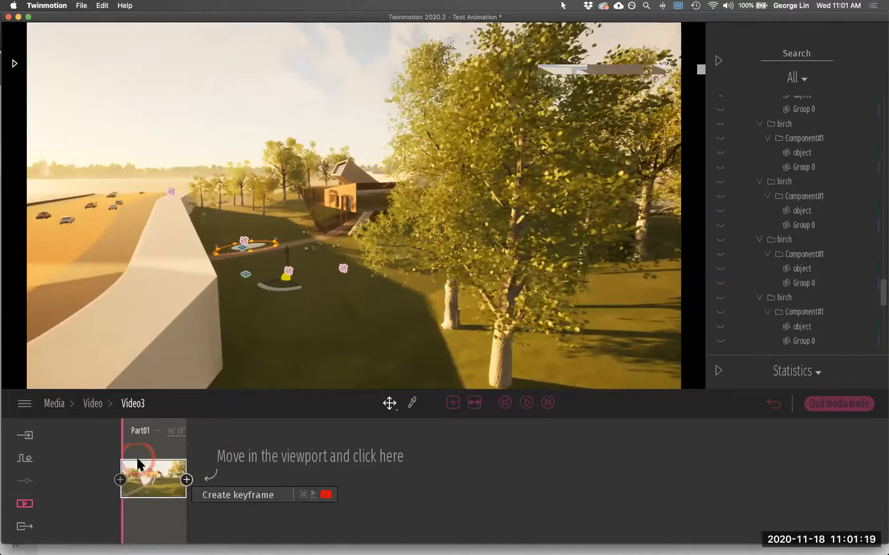
{"action": "left_click", "coordinate": [160, 455]}
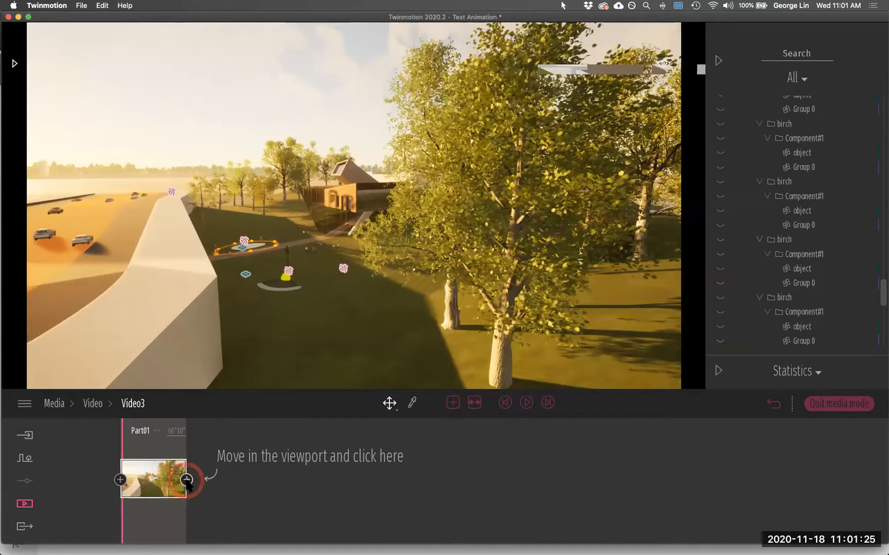
Step: Add a second keyframe facing the building across the lawn, update it with more sky in view, and preview the camera move
{"action": "left_click_drag", "start_coordinate": [267, 340], "coordinate": [309, 307]}
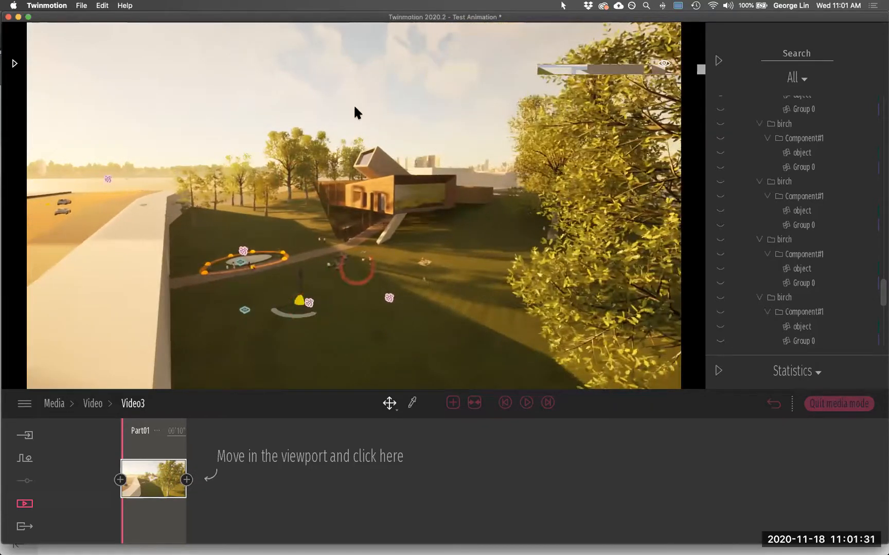
{"action": "left_click_drag", "start_coordinate": [357, 107], "coordinate": [267, 363]}
{"action": "left_click", "coordinate": [189, 479]}
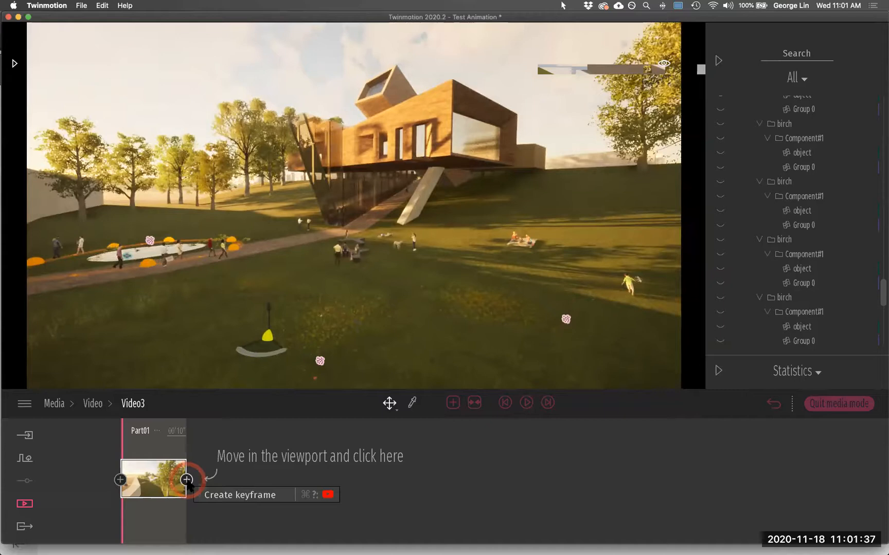
{"action": "left_click", "coordinate": [200, 484]}
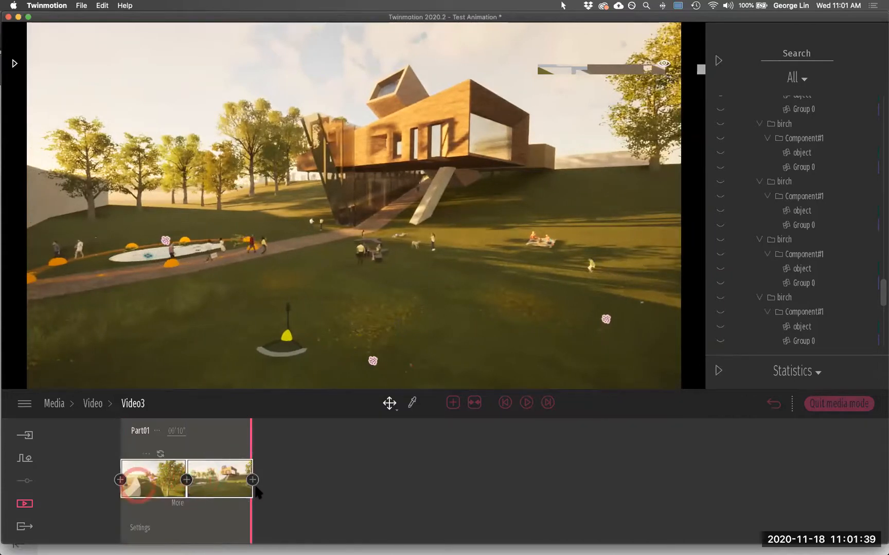
{"action": "left_click_drag", "start_coordinate": [466, 191], "coordinate": [362, 252]}
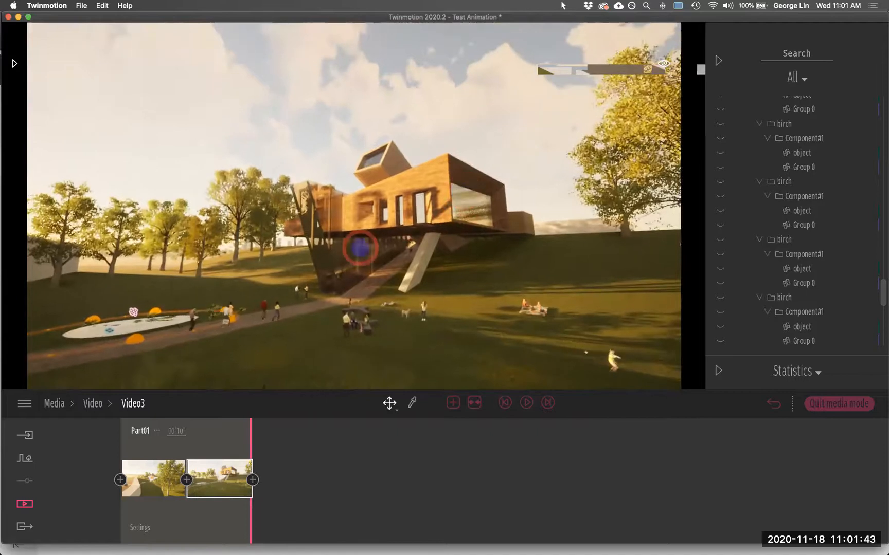
{"action": "left_click", "coordinate": [226, 492]}
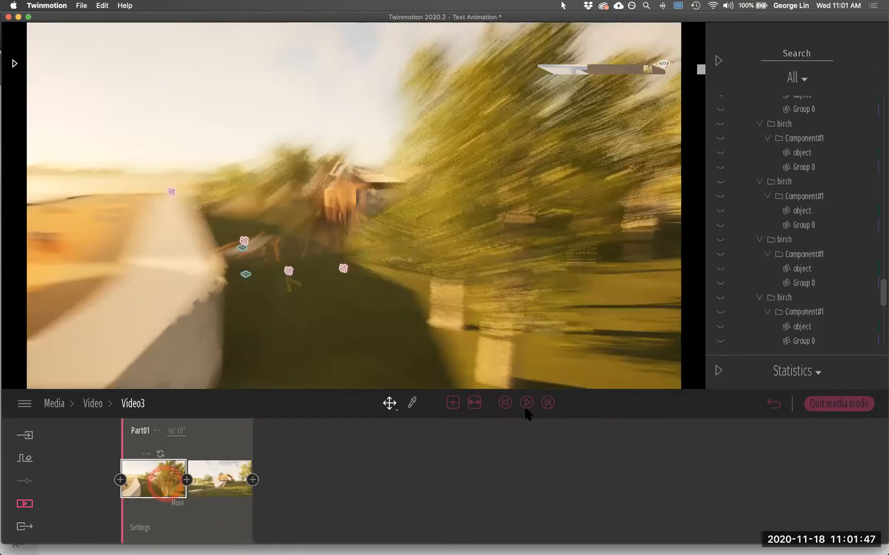
{"action": "left_click", "coordinate": [526, 404]}
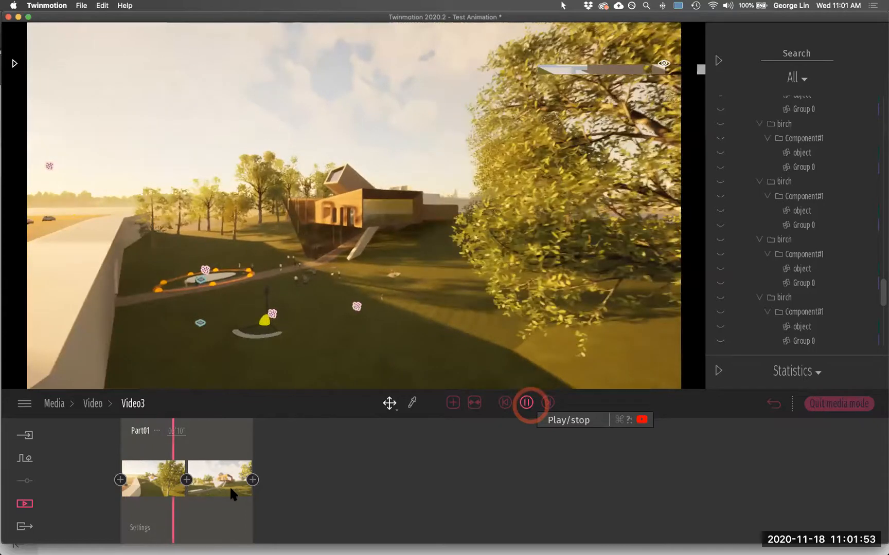
{"action": "left_click", "coordinate": [236, 487]}
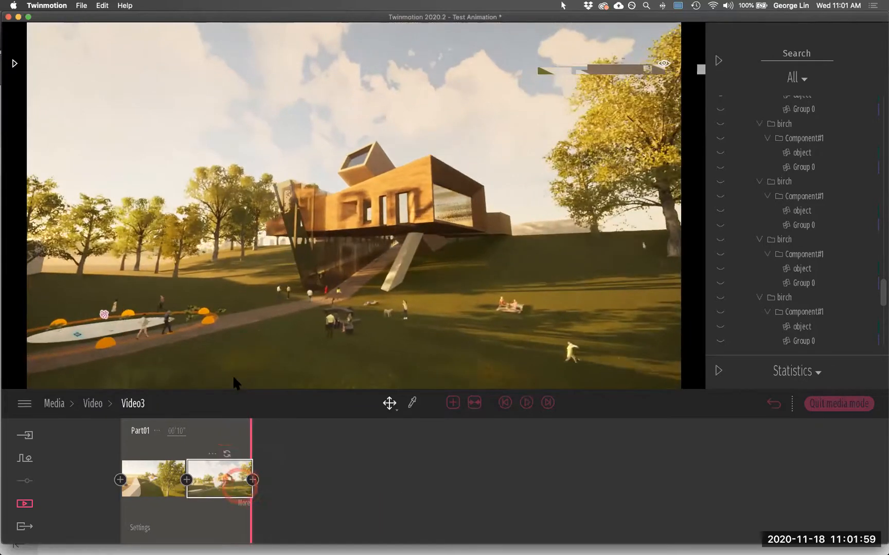
Step: Add keyframes on the paved path approaching the building and at the columns and steps beneath it
{"action": "left_click_drag", "start_coordinate": [380, 331], "coordinate": [452, 284]}
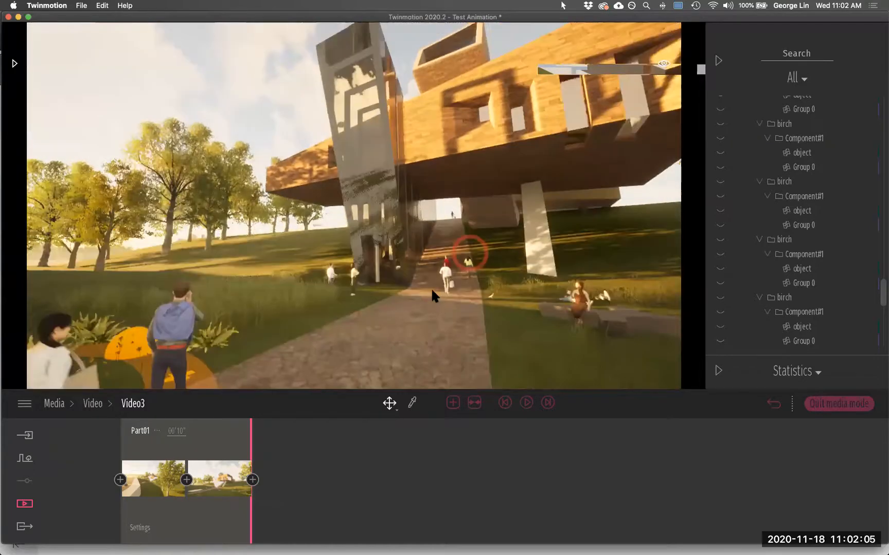
{"action": "left_click", "coordinate": [253, 480]}
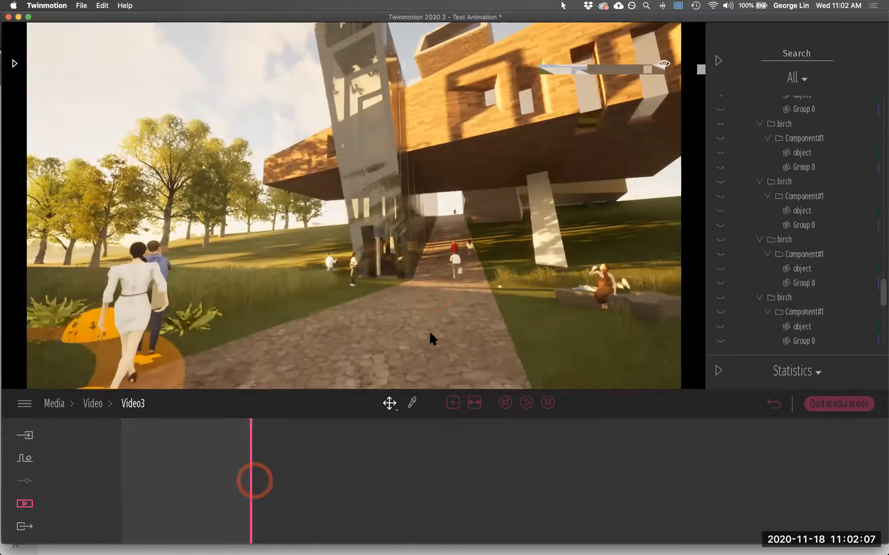
{"action": "left_click_drag", "start_coordinate": [430, 324], "coordinate": [418, 350]}
{"action": "left_click", "coordinate": [319, 480]}
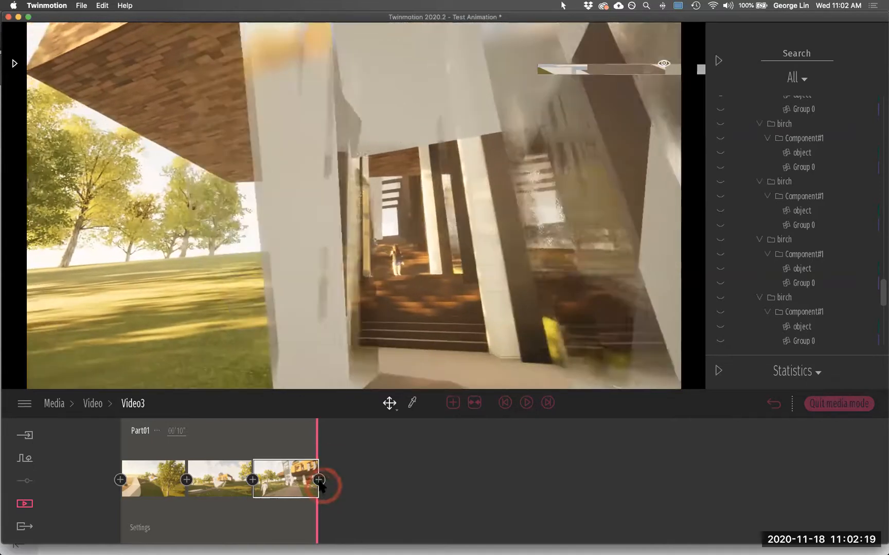
Step: Add keyframes looking up the entrance stairs and at the glazed doorway with the two standing people
{"action": "left_click_drag", "start_coordinate": [489, 340], "coordinate": [341, 292]}
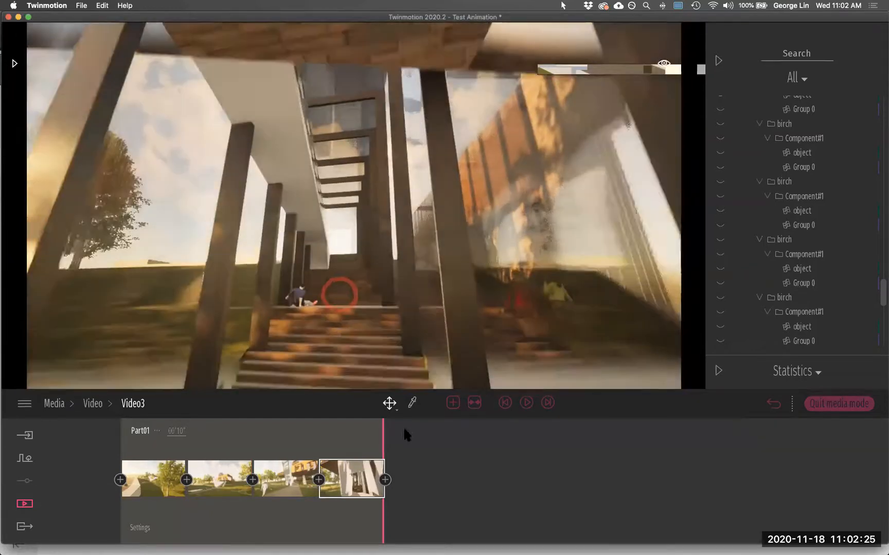
{"action": "left_click", "coordinate": [384, 480]}
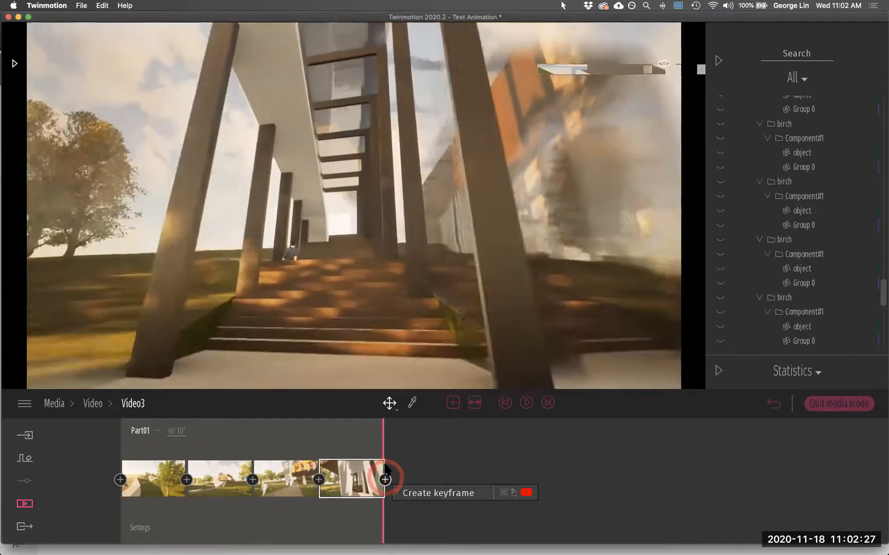
{"action": "left_click", "coordinate": [385, 481]}
{"action": "left_click_drag", "start_coordinate": [357, 269], "coordinate": [363, 332]}
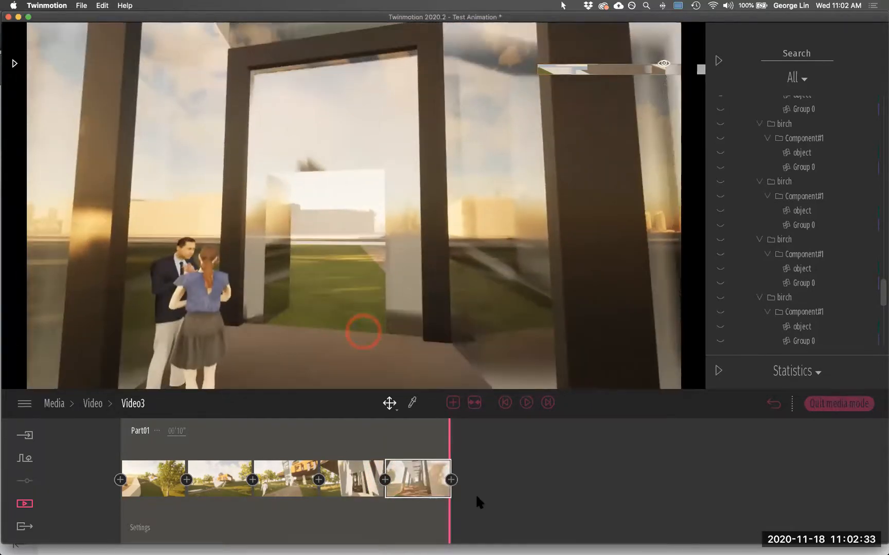
{"action": "left_click_drag", "start_coordinate": [465, 491], "coordinate": [453, 483]}
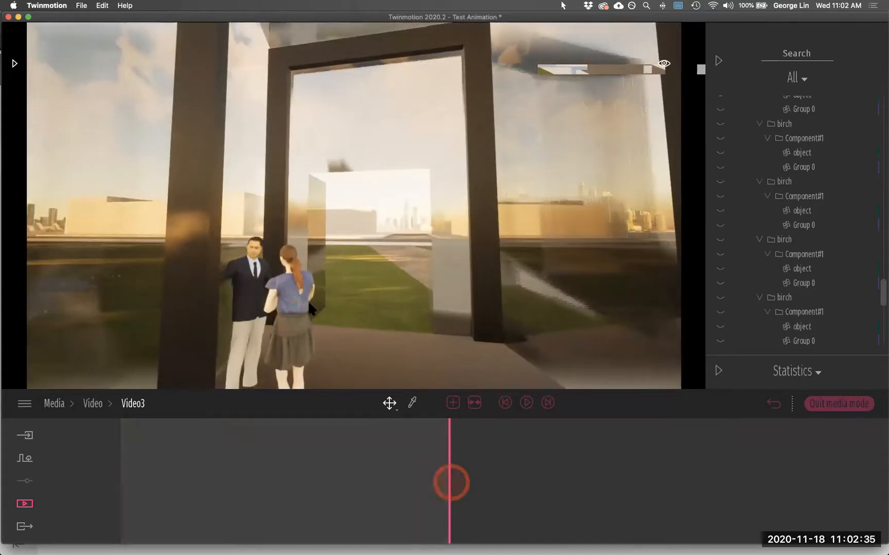
Step: Add a final keyframe outside the doorway looking down the path toward the road, and play the video from its first keyframe
{"action": "left_click", "coordinate": [447, 281]}
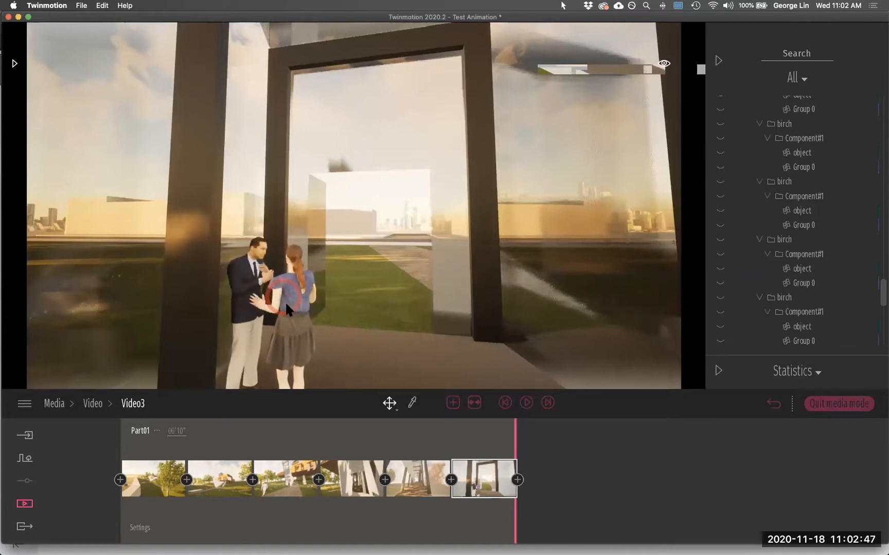
{"action": "scroll", "coordinate": [420, 288], "scroll_direction": "up", "scroll_amount": 5}
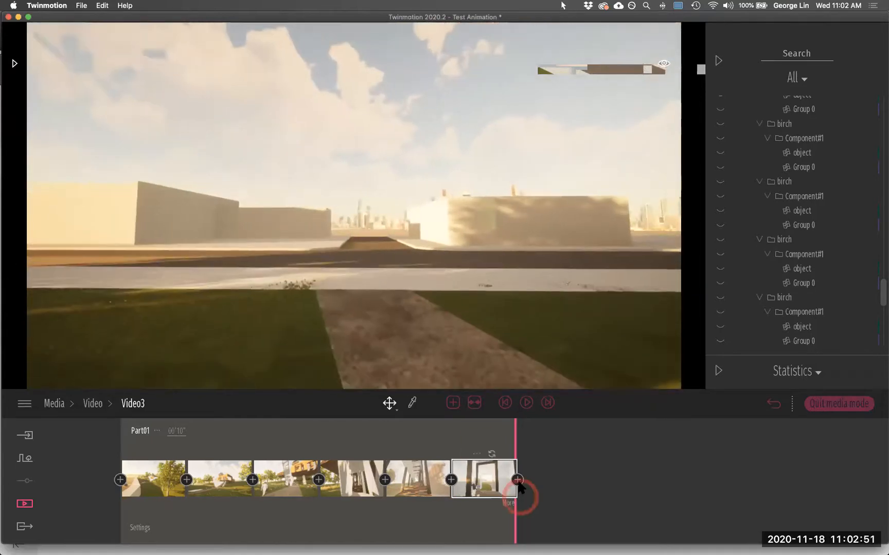
{"action": "left_click", "coordinate": [517, 480]}
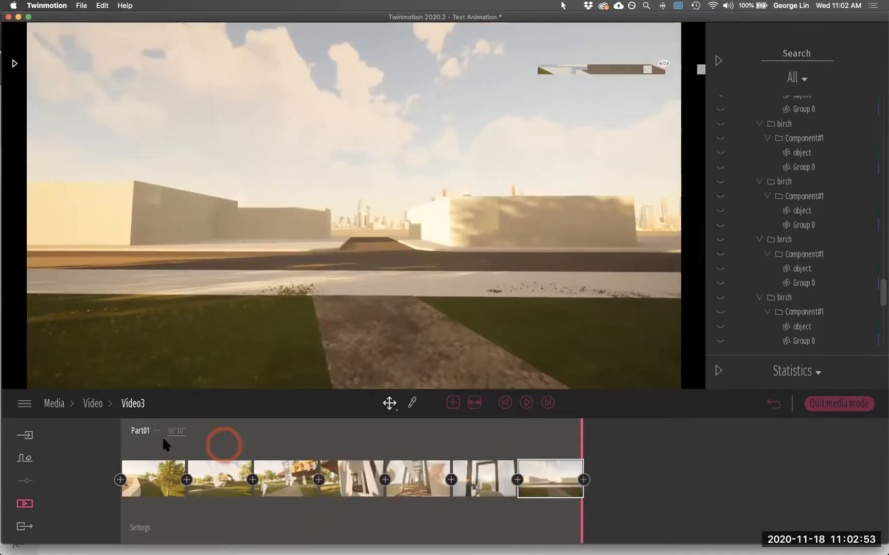
{"action": "left_click", "coordinate": [147, 485]}
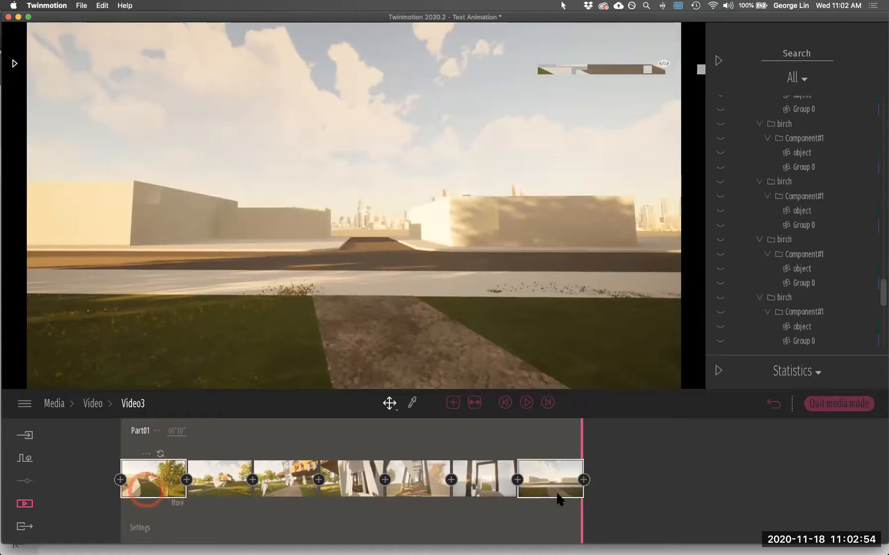
{"action": "left_click", "coordinate": [528, 406]}
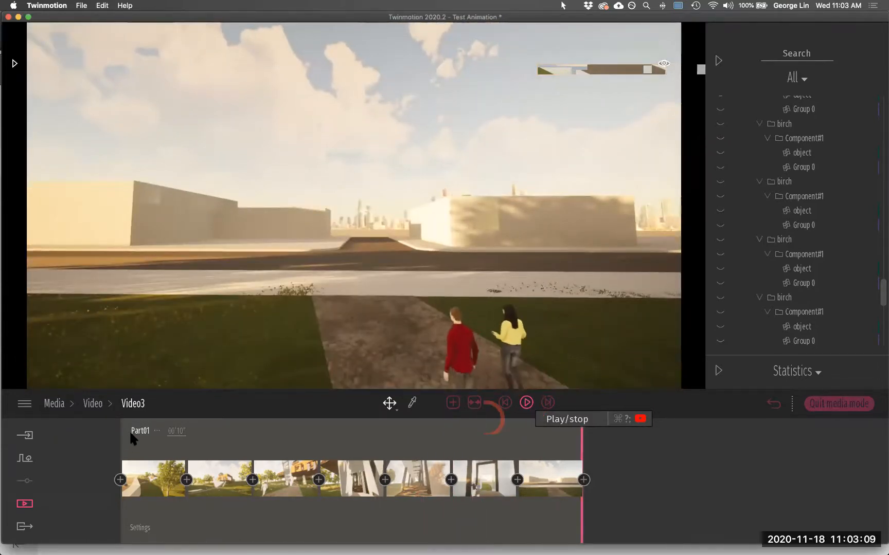
Step: Set the length of Part01 to 20 seconds and play the video
{"action": "left_click", "coordinate": [129, 431]}
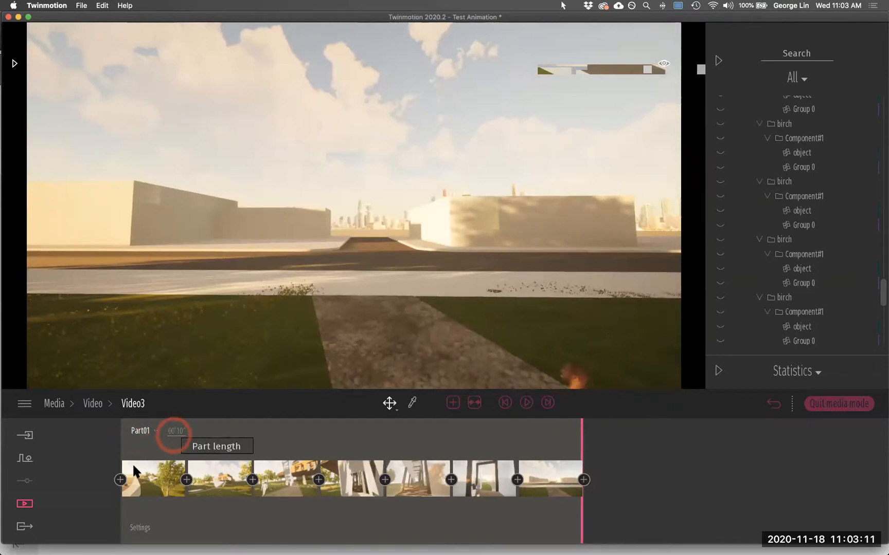
{"action": "left_click", "coordinate": [587, 472]}
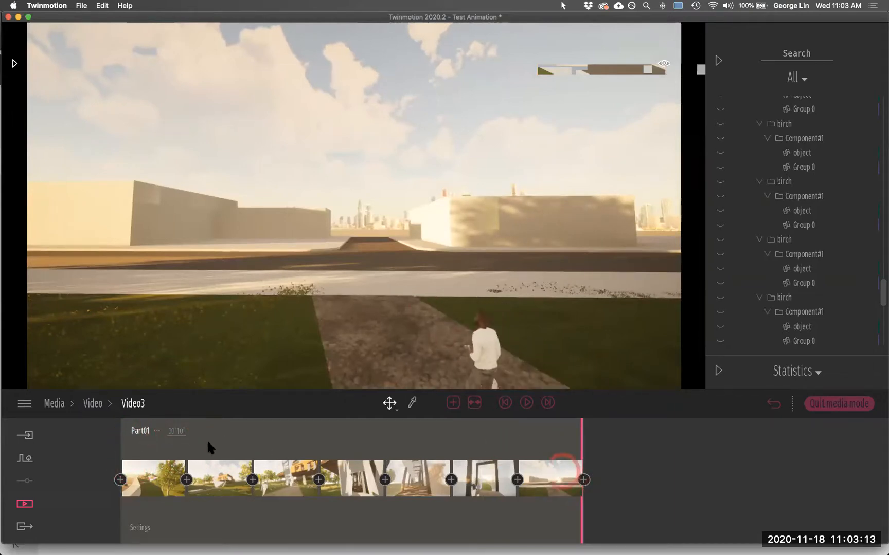
{"action": "left_click", "coordinate": [179, 431]}
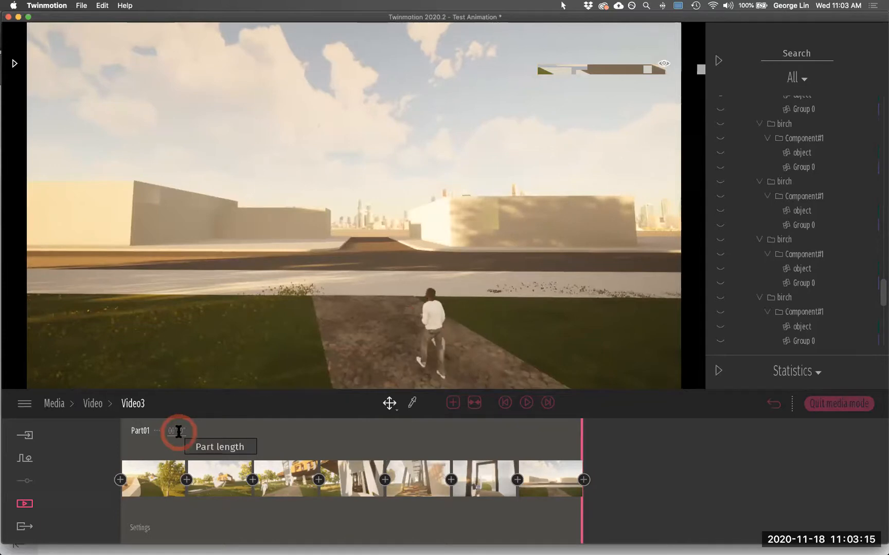
{"action": "left_click", "coordinate": [227, 432]}
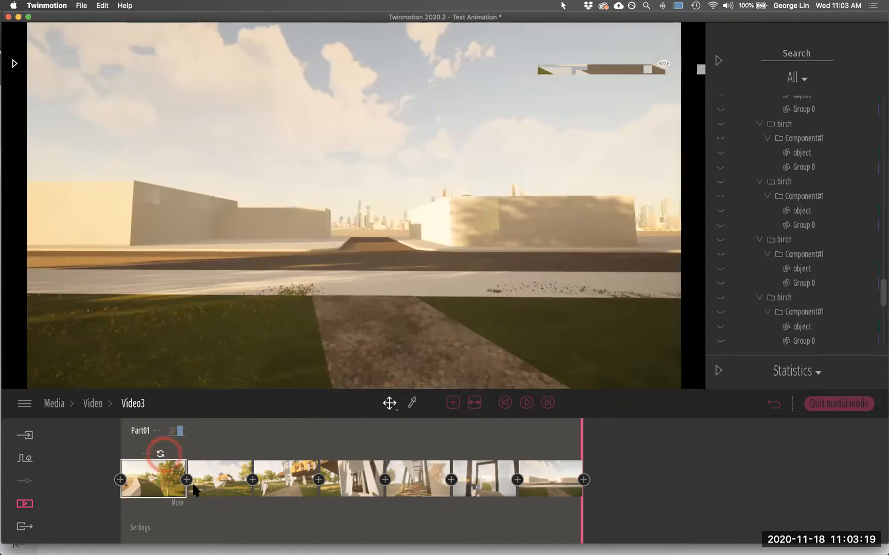
{"action": "left_click", "coordinate": [210, 431]}
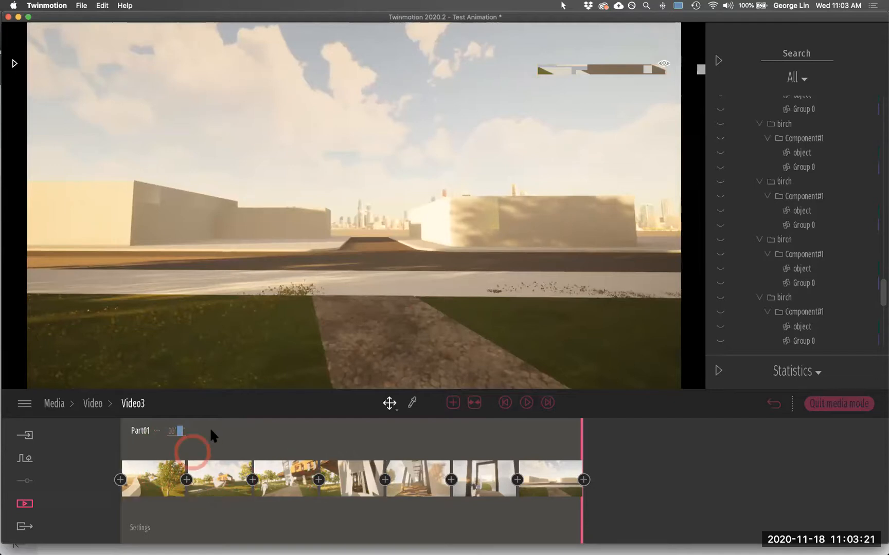
{"action": "left_click", "coordinate": [181, 430]}
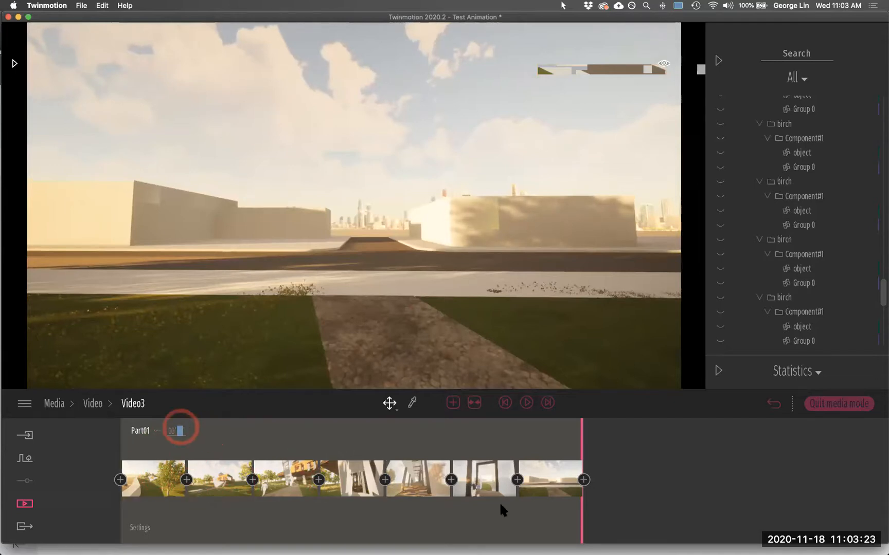
{"action": "left_click", "coordinate": [181, 432]}
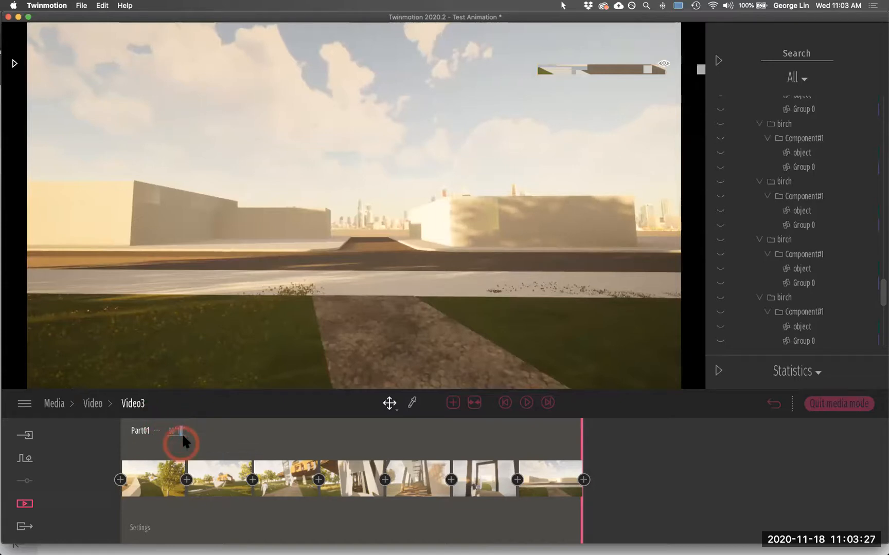
{"action": "type", "text": "20"}
{"action": "left_click", "coordinate": [324, 404]}
{"action": "left_click", "coordinate": [485, 436]}
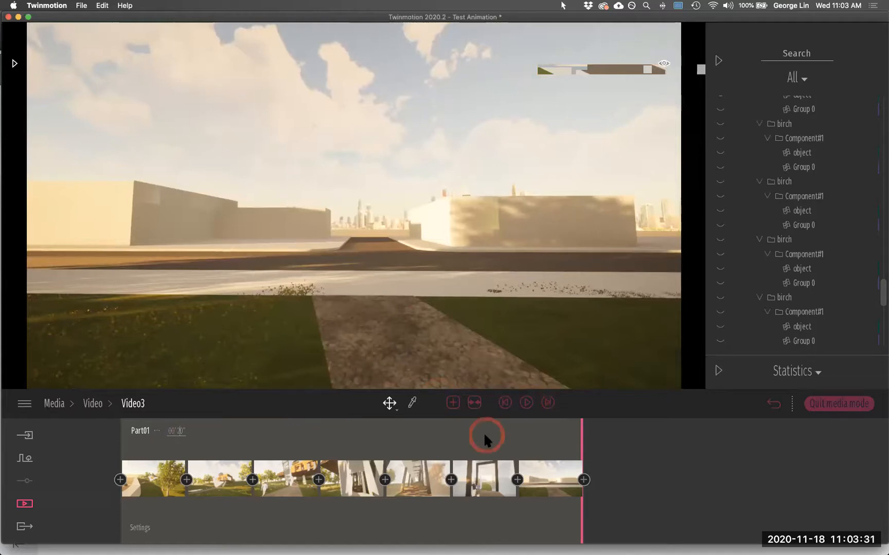
{"action": "left_click", "coordinate": [534, 406]}
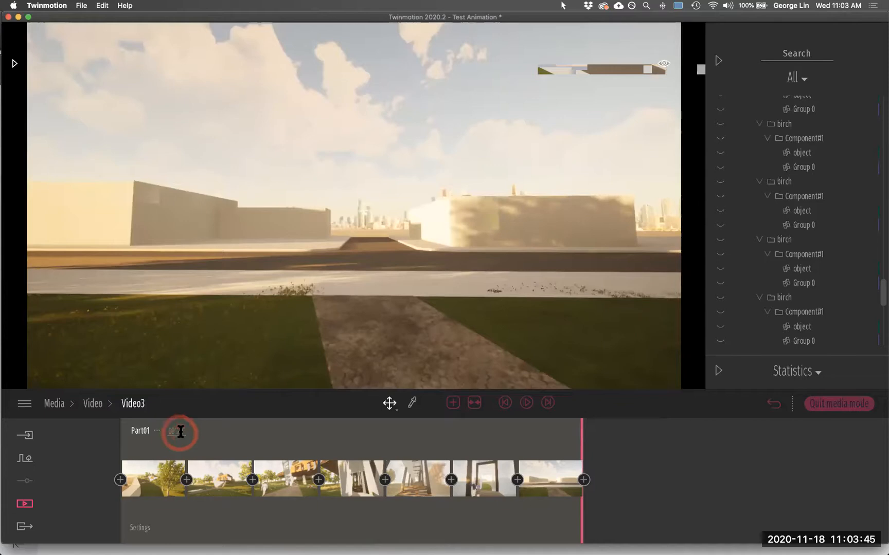
Step: Set the length of Part01 to 40 seconds and replay the video from the start
{"action": "type", "text": "4"}
{"action": "left_click", "coordinate": [213, 431]}
{"action": "type", "text": "0"}
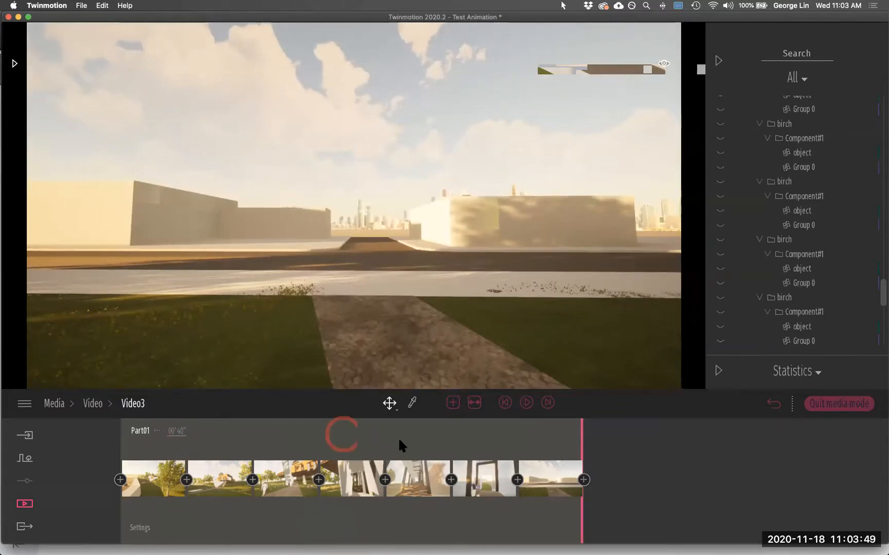
{"action": "left_click", "coordinate": [398, 441]}
{"action": "left_click_drag", "start_coordinate": [301, 432], "coordinate": [175, 451]}
{"action": "left_click", "coordinate": [526, 402]}
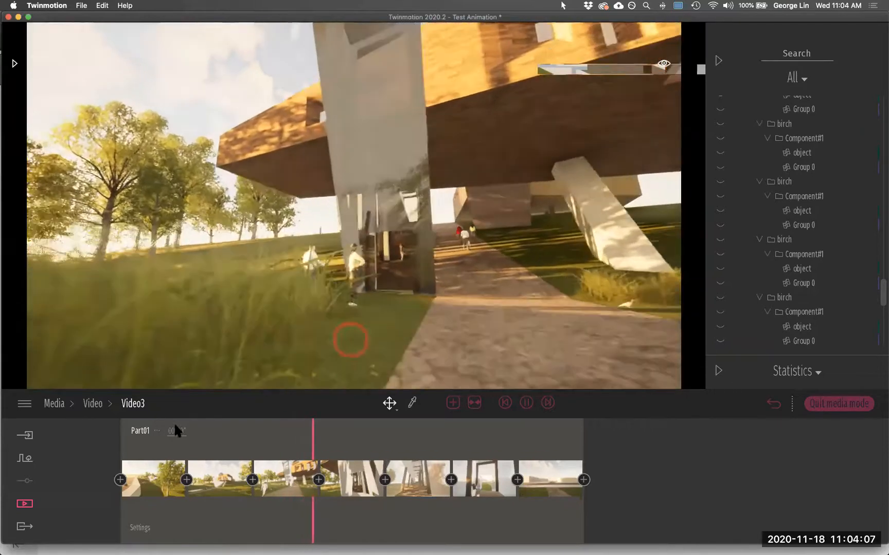
Step: Set the length of Part01 to 20 seconds
{"action": "left_click", "coordinate": [176, 430]}
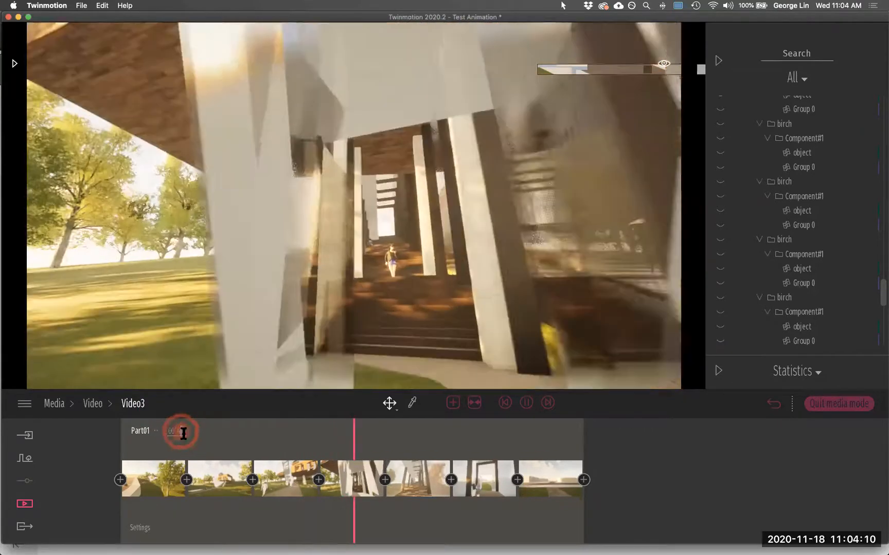
{"action": "left_click", "coordinate": [186, 441]}
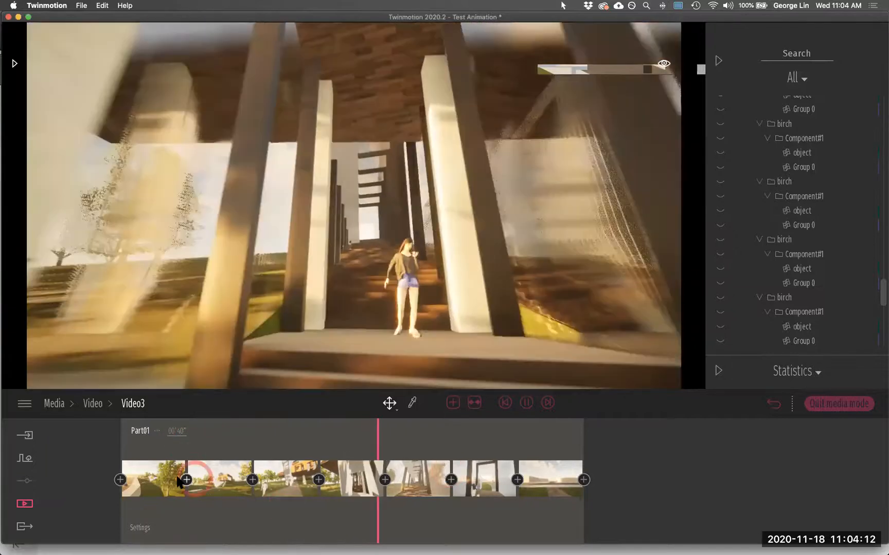
{"action": "left_click", "coordinate": [177, 481]}
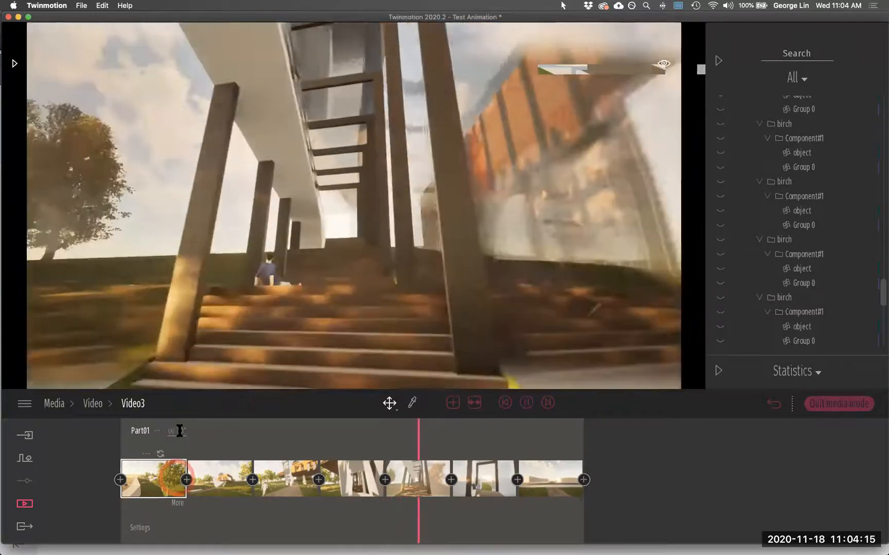
{"action": "left_click", "coordinate": [175, 432]}
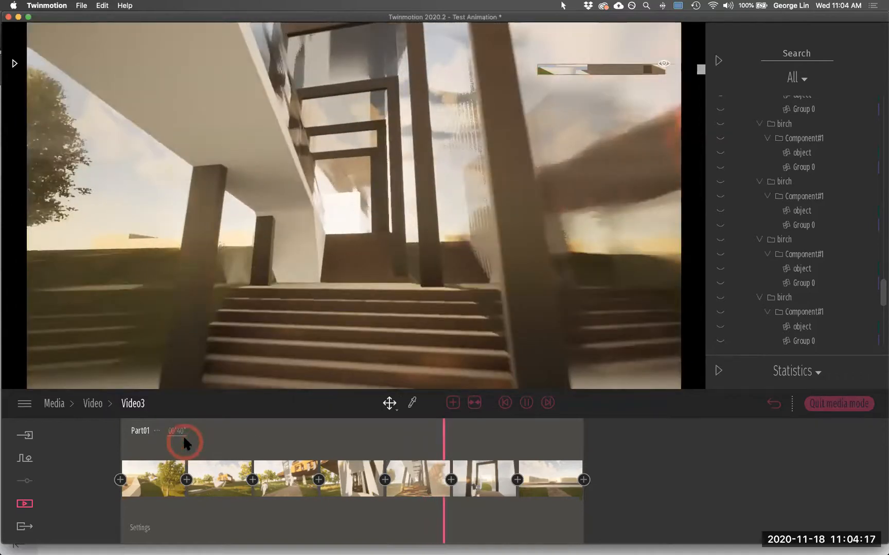
{"action": "type", "text": "20"}
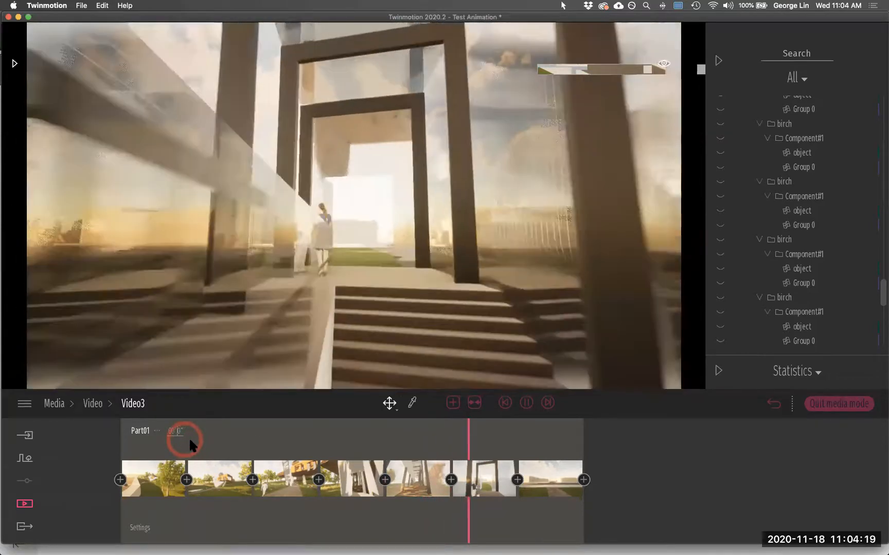
{"action": "left_click", "coordinate": [293, 375]}
Step: Set the length of Part01 to 25 seconds and select the third keyframe
{"action": "left_click", "coordinate": [194, 431]}
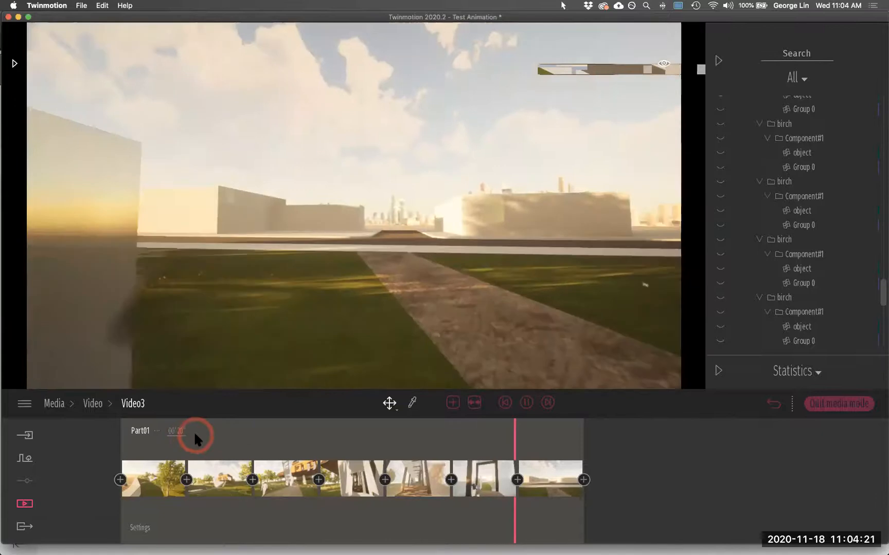
{"action": "type", "text": "25"}
{"action": "left_click", "coordinate": [269, 468]}
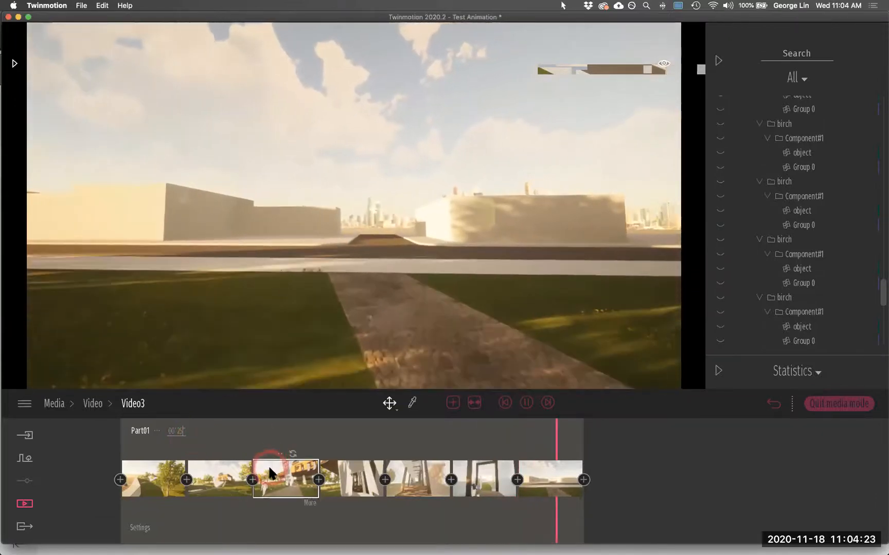
Step: Browse the animated humans in the character library and look around the picnic lawn, trees and road in the scene
{"action": "left_click_drag", "start_coordinate": [501, 281], "coordinate": [17, 65]}
{"action": "left_click", "coordinate": [15, 64]}
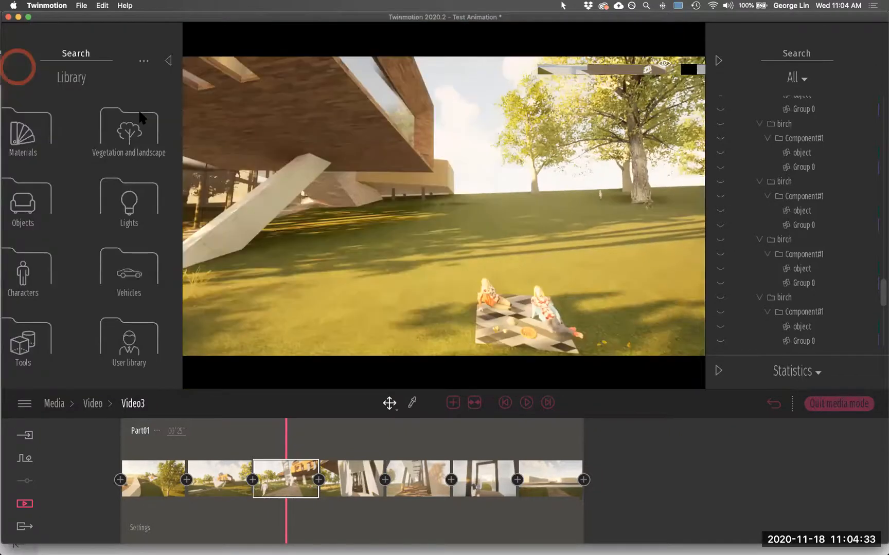
{"action": "left_click", "coordinate": [65, 275]}
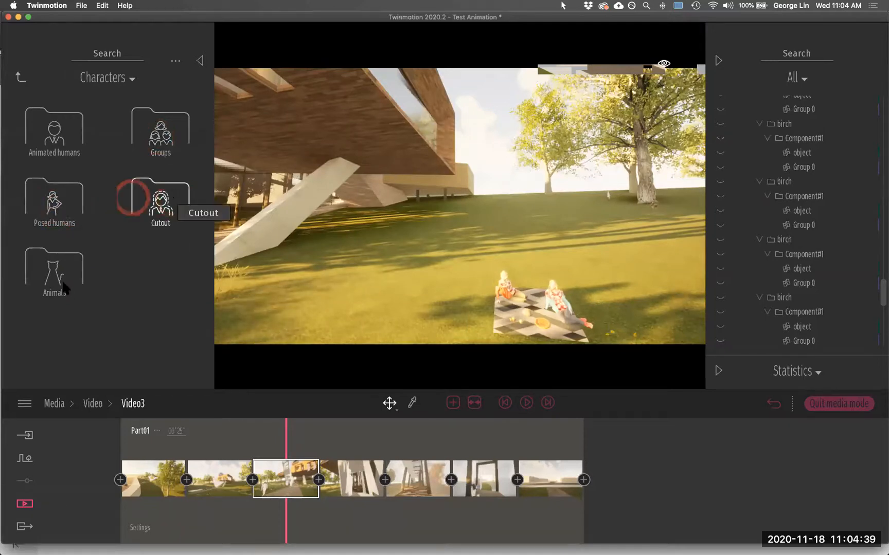
{"action": "left_click", "coordinate": [62, 139]}
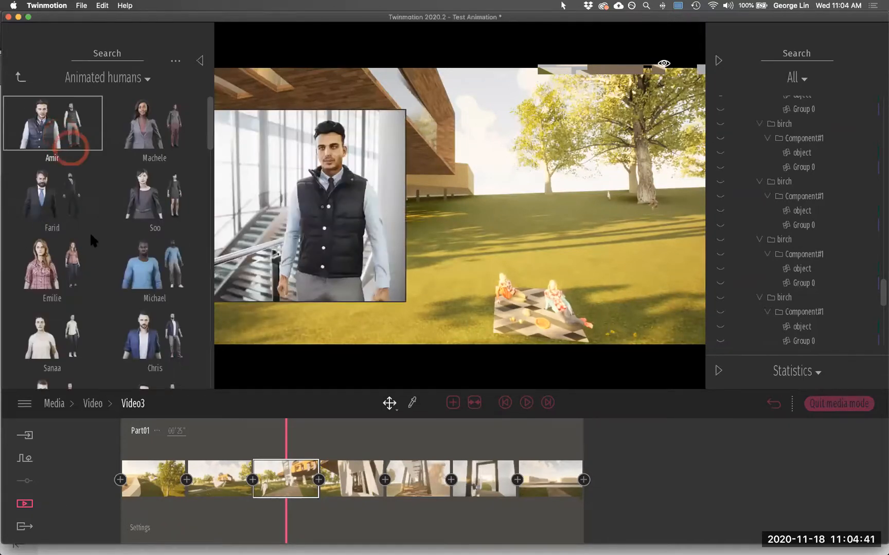
{"action": "left_click_drag", "start_coordinate": [487, 248], "coordinate": [516, 243]}
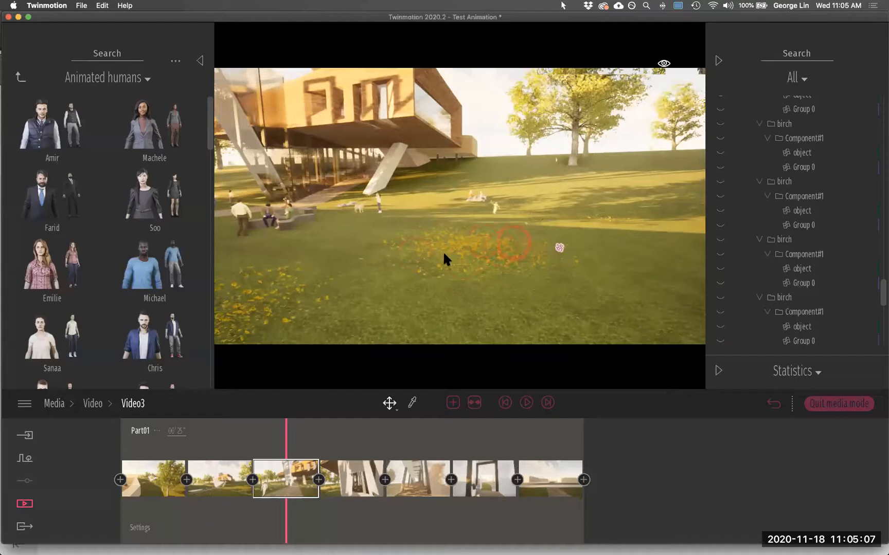
{"action": "left_click_drag", "start_coordinate": [582, 137], "coordinate": [4, 163]}
{"action": "left_click_drag", "start_coordinate": [368, 172], "coordinate": [298, 478]}
{"action": "left_click", "coordinate": [546, 484]}
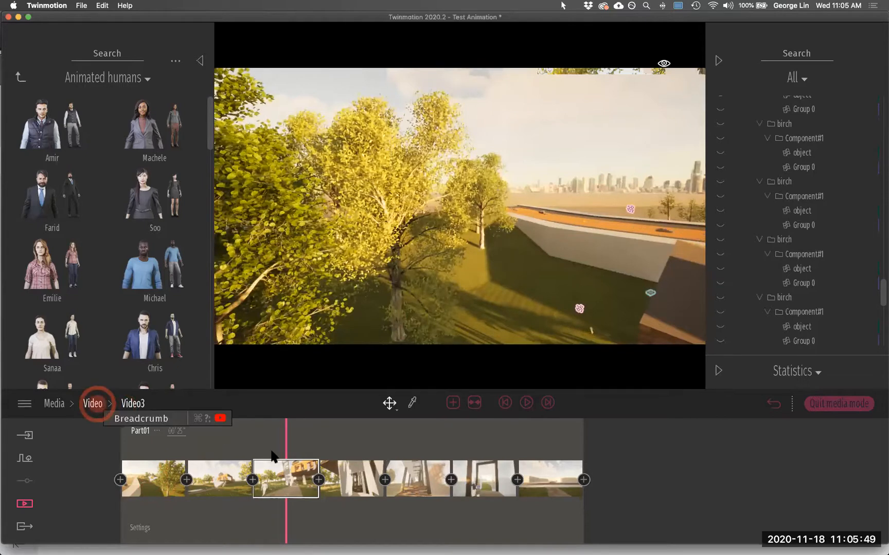
Step: View the output size and phasing settings of the third video and return to the video list
{"action": "left_click", "coordinate": [93, 404]}
{"action": "left_click", "coordinate": [346, 452]}
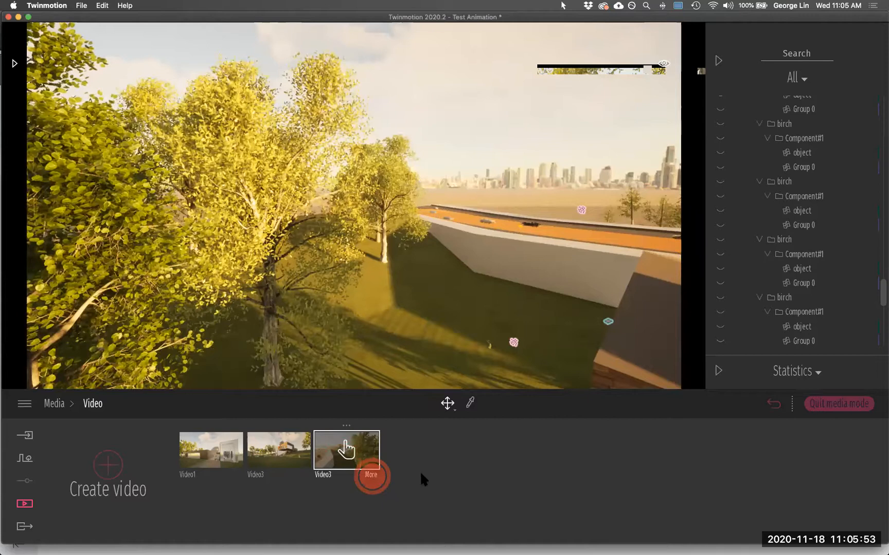
{"action": "left_click", "coordinate": [372, 477]}
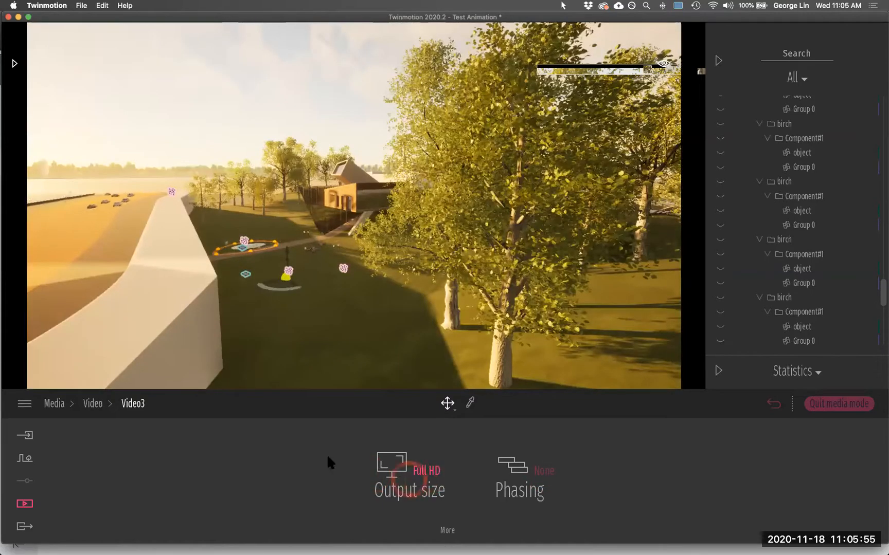
{"action": "left_click", "coordinate": [96, 404]}
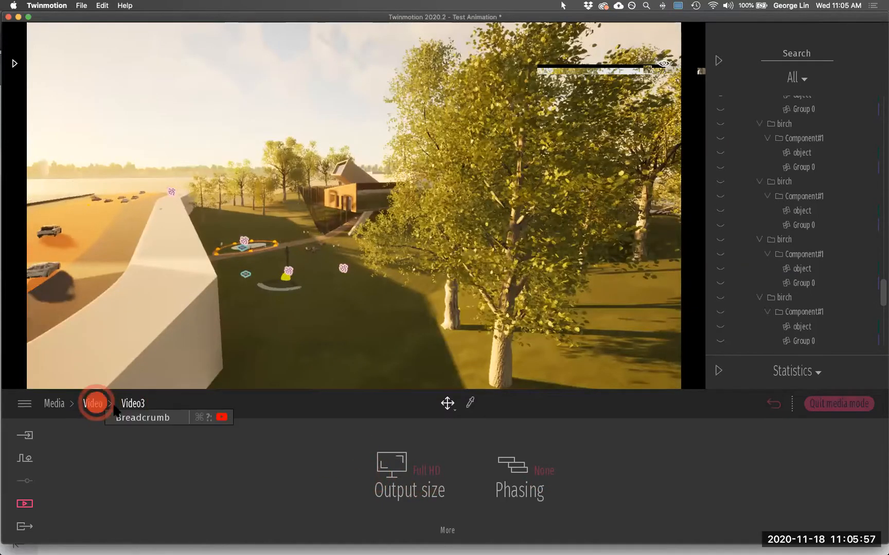
Step: Reopen the third video and view the location, weather, lighting and camera setting categories of its first keyframe
{"action": "left_click", "coordinate": [348, 451]}
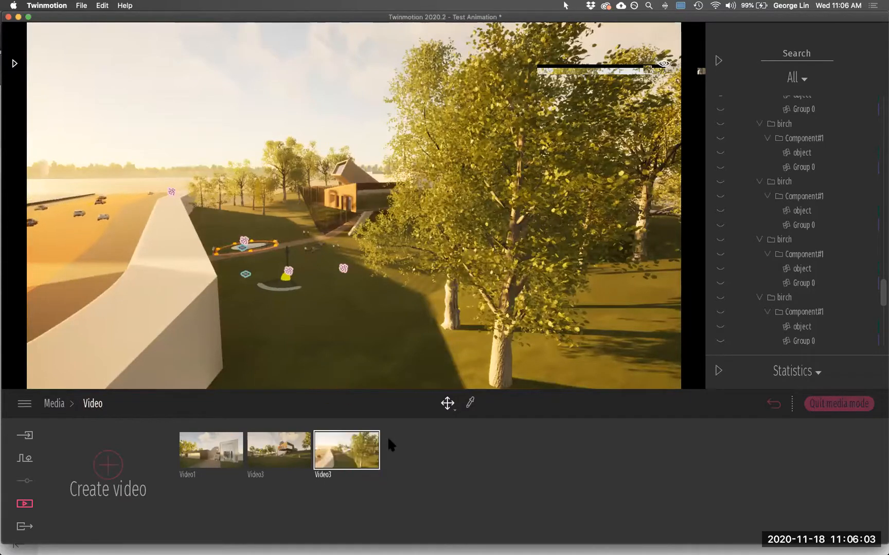
{"action": "left_click", "coordinate": [345, 455]}
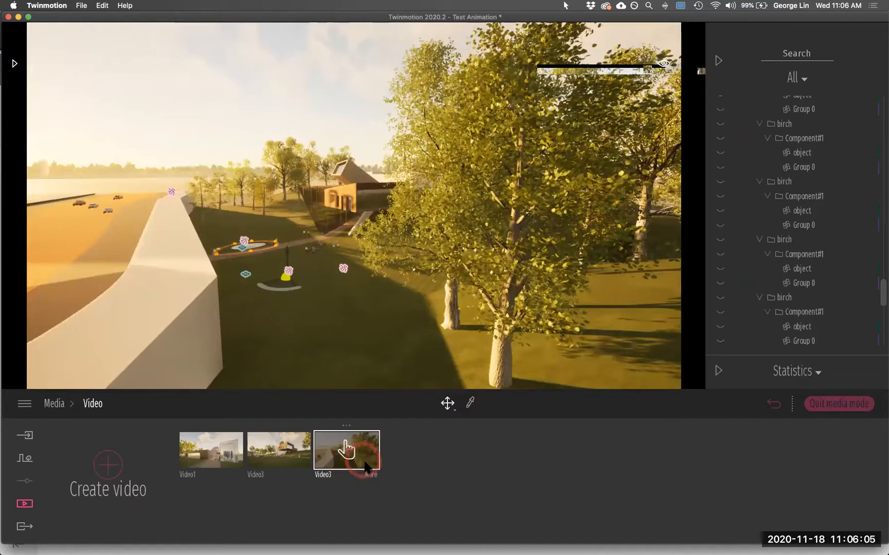
{"action": "left_click", "coordinate": [171, 501]}
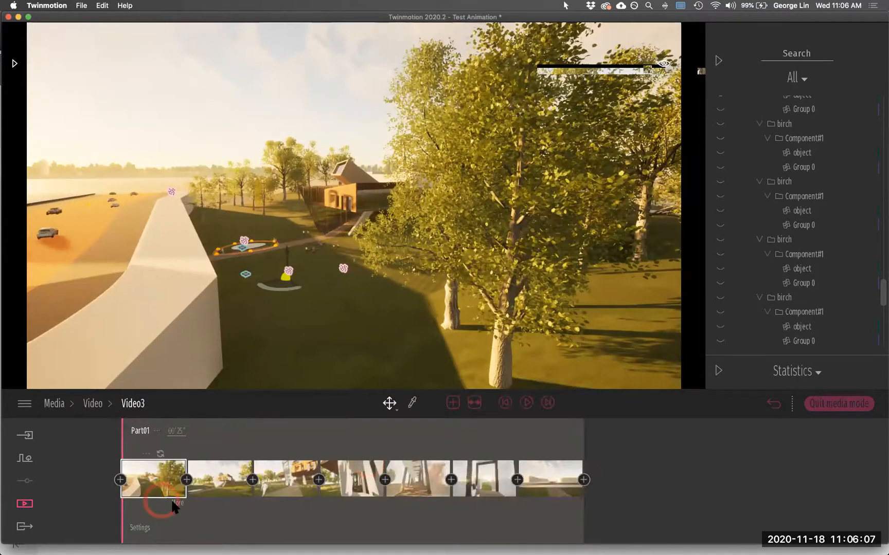
{"action": "left_click", "coordinate": [177, 504]}
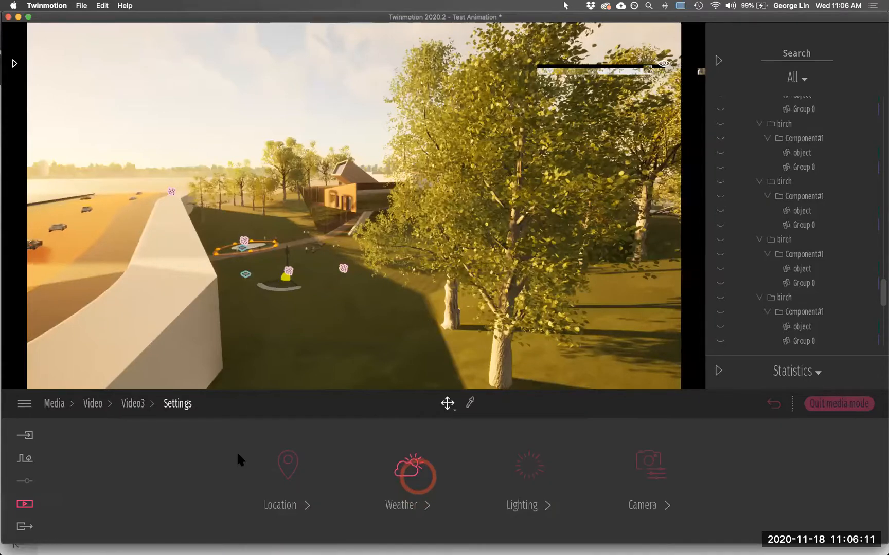
{"action": "left_click", "coordinate": [282, 418]}
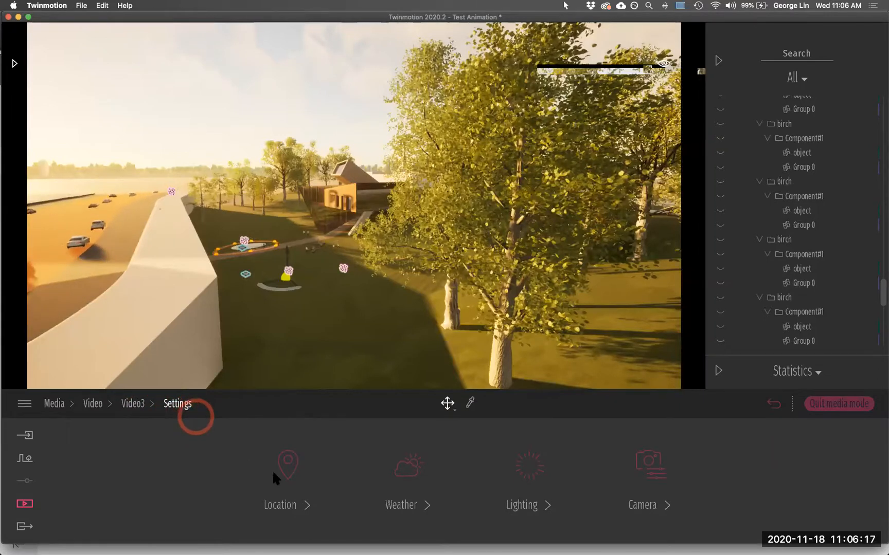
{"action": "left_click", "coordinate": [139, 404]}
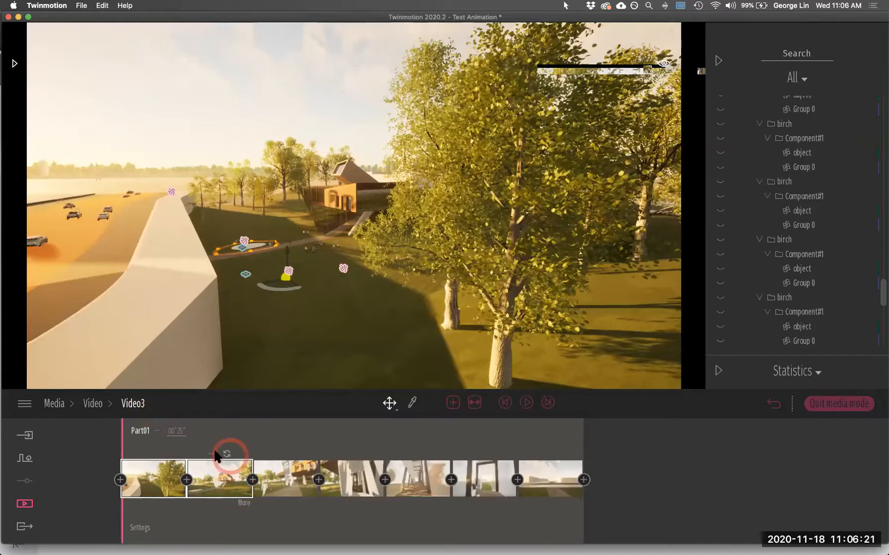
Step: View the second keyframe's delete and ambience options and preview the first two keyframes
{"action": "left_click", "coordinate": [215, 456]}
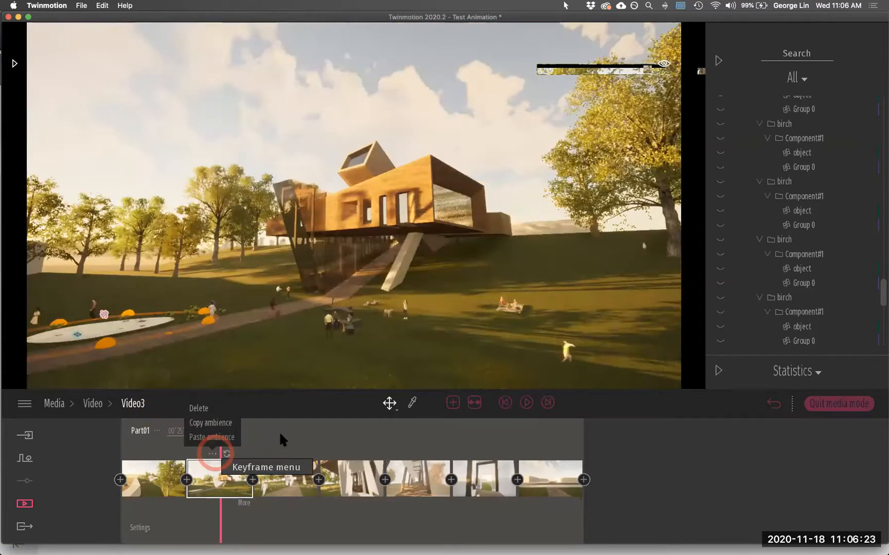
{"action": "left_click", "coordinate": [278, 431]}
{"action": "left_click", "coordinate": [157, 476]}
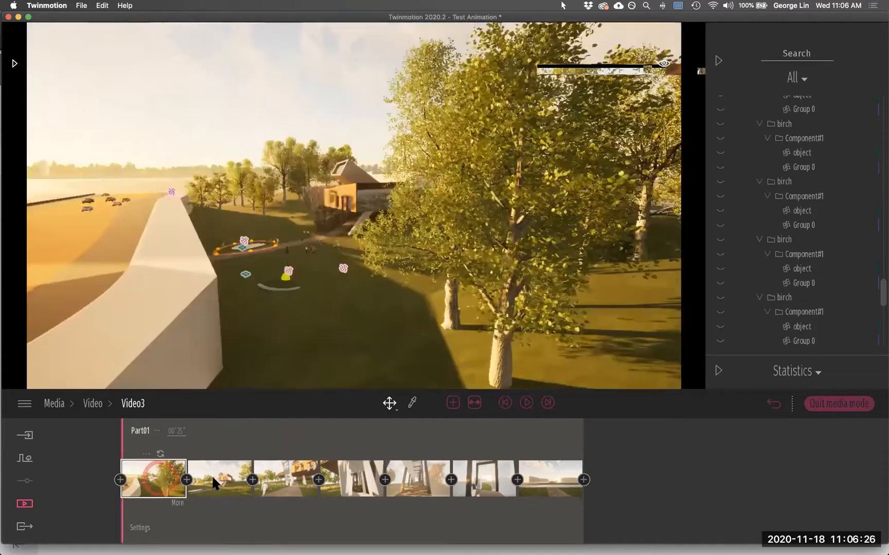
{"action": "left_click", "coordinate": [214, 482]}
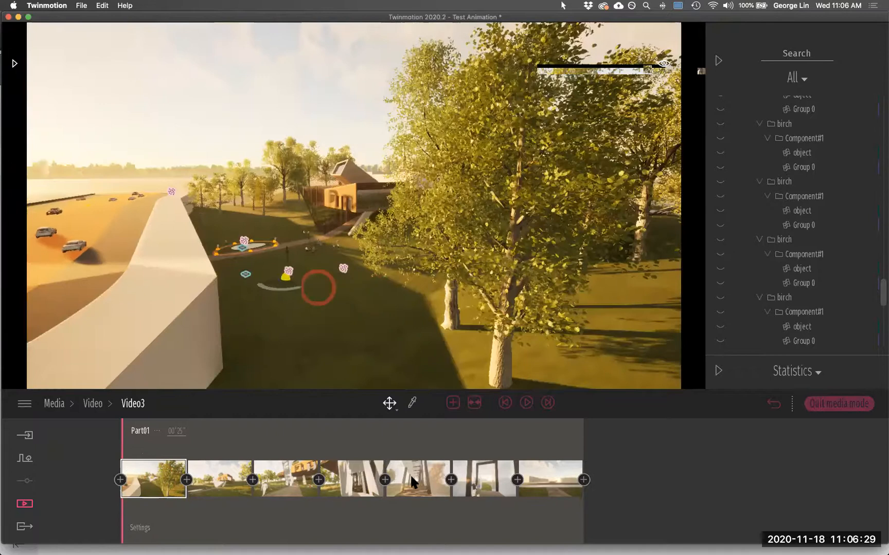
Step: Change the weather to cloudy and the season to autumn in the fourth keyframe's settings
{"action": "left_click", "coordinate": [393, 483]}
{"action": "left_click", "coordinate": [360, 486]}
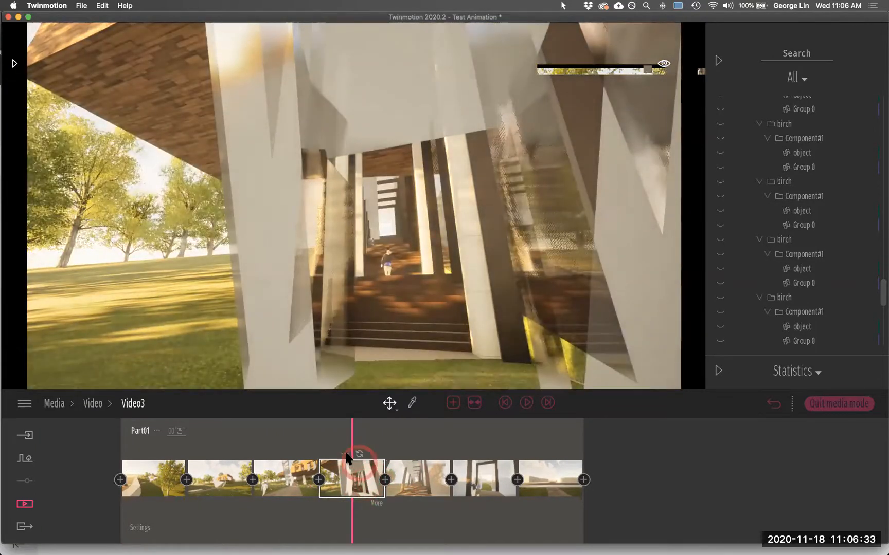
{"action": "left_click", "coordinate": [344, 455]}
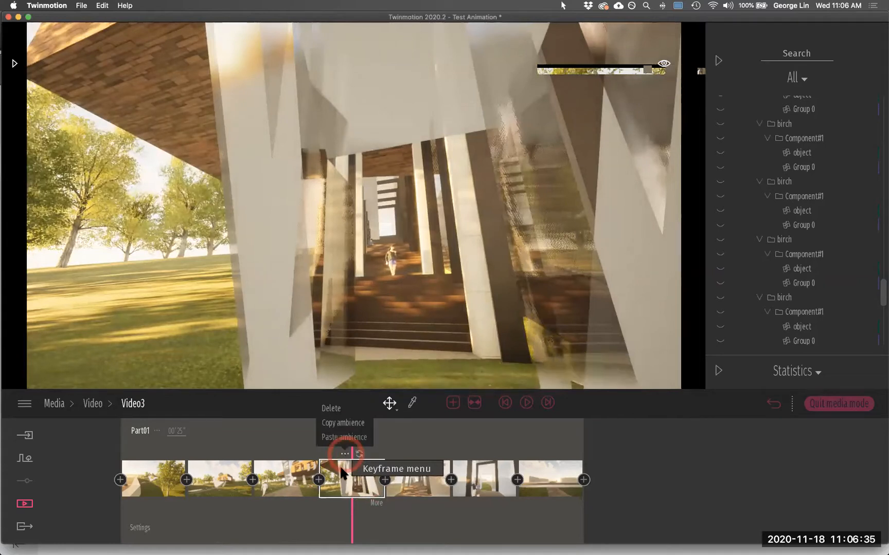
{"action": "left_click", "coordinate": [361, 493]}
{"action": "left_click", "coordinate": [377, 504]}
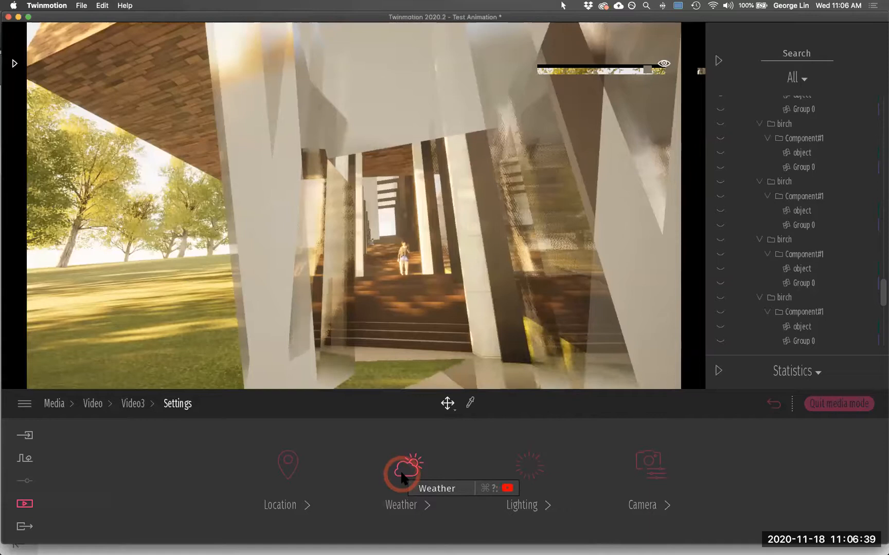
{"action": "left_click", "coordinate": [401, 470]}
{"action": "left_click_drag", "start_coordinate": [155, 489], "coordinate": [247, 489]}
{"action": "left_click_drag", "start_coordinate": [466, 503], "coordinate": [444, 492]}
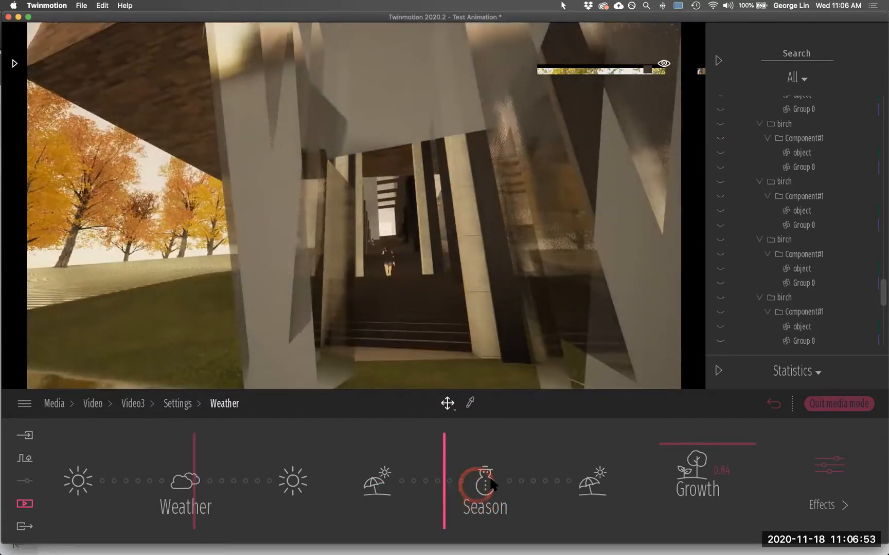
Step: Look around the entrance in the new ambience, return to the video timeline and re-capture the fourth keyframe
{"action": "left_click_drag", "start_coordinate": [403, 232], "coordinate": [406, 240]}
{"action": "scroll", "coordinate": [406, 238], "scroll_direction": "down", "scroll_amount": 5}
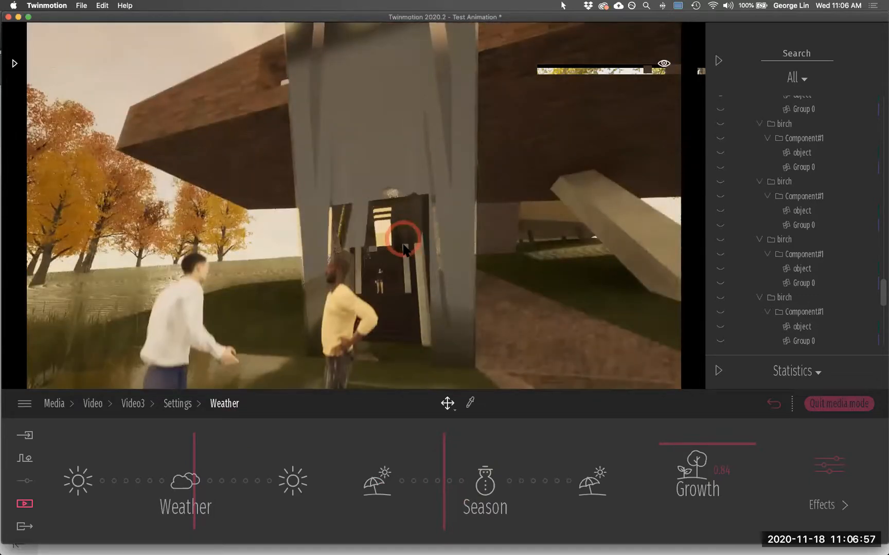
{"action": "left_click", "coordinate": [775, 406]}
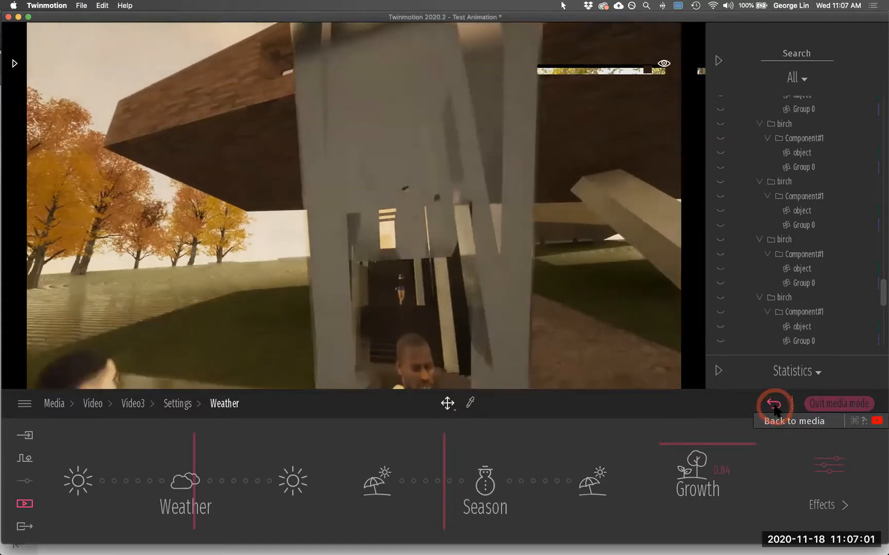
{"action": "left_click", "coordinate": [334, 465]}
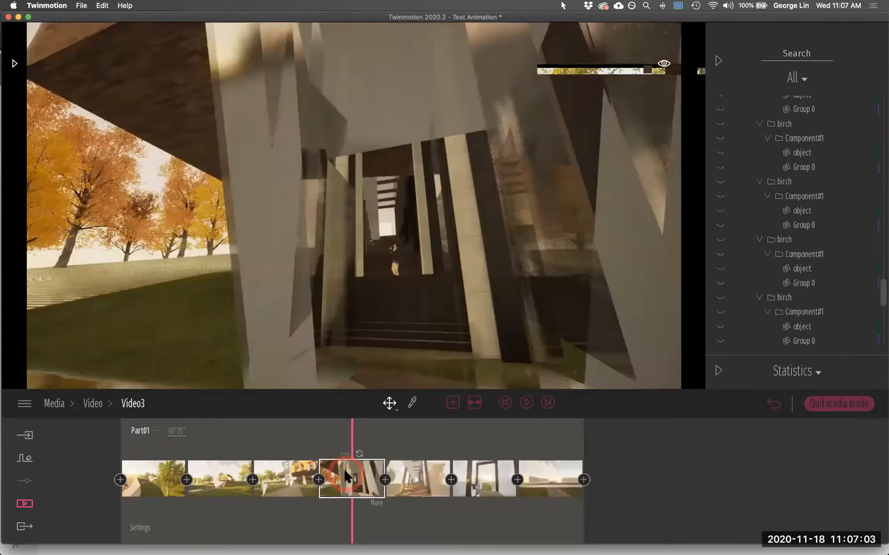
{"action": "left_click", "coordinate": [359, 454]}
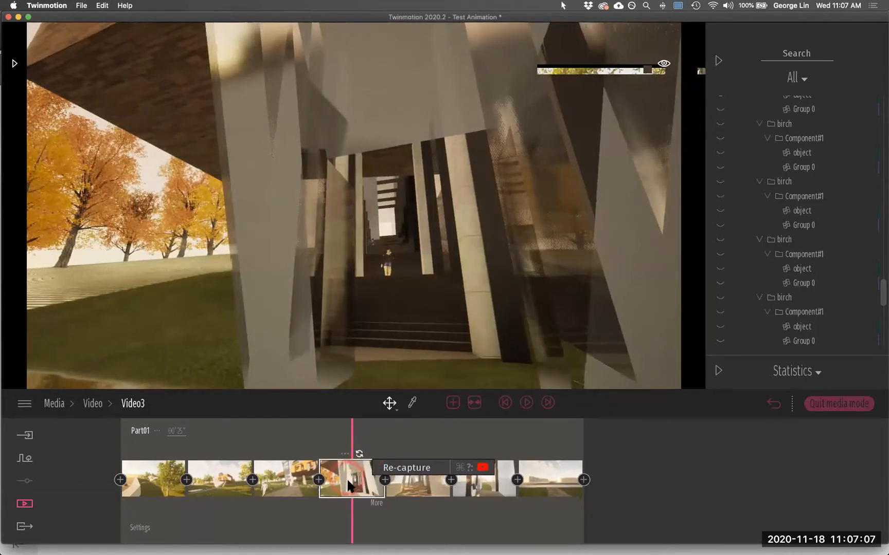
Step: Compare the ambience of the third and fourth keyframes by switching between them
{"action": "left_click", "coordinate": [291, 484]}
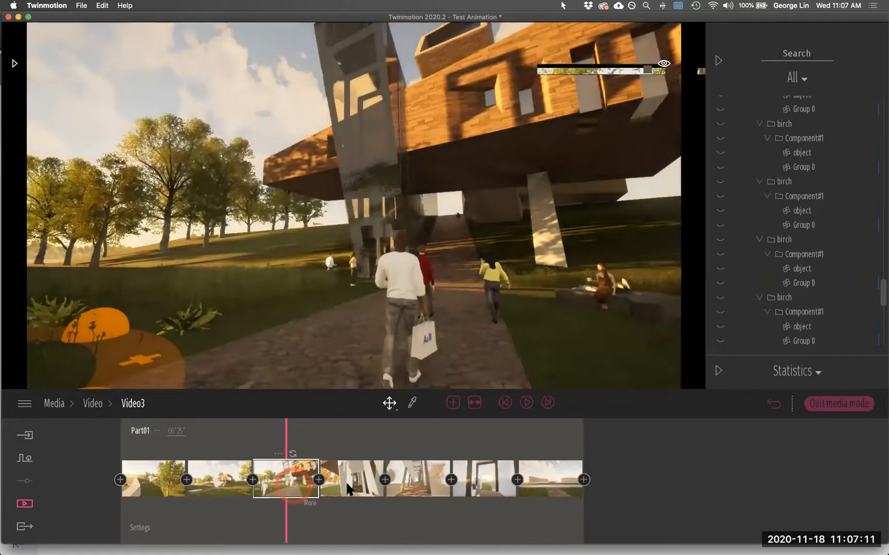
{"action": "left_click", "coordinate": [348, 486]}
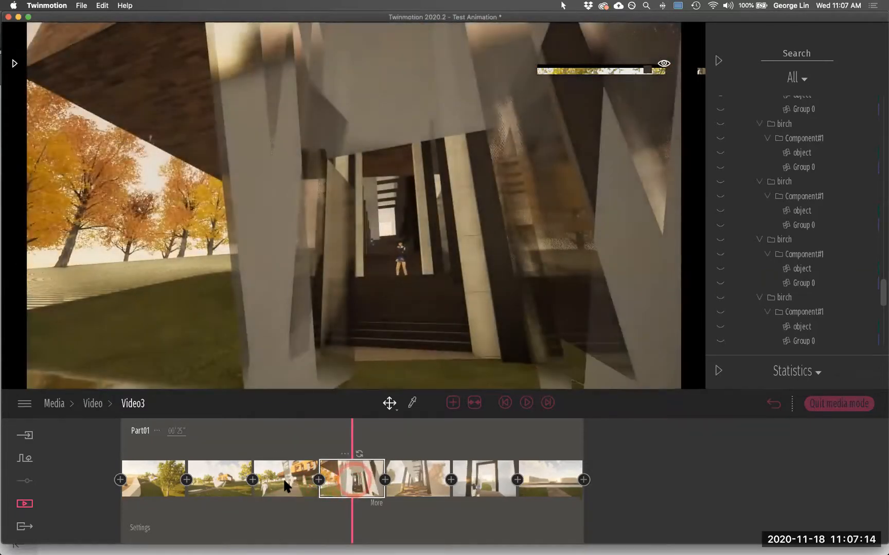
{"action": "left_click", "coordinate": [284, 485]}
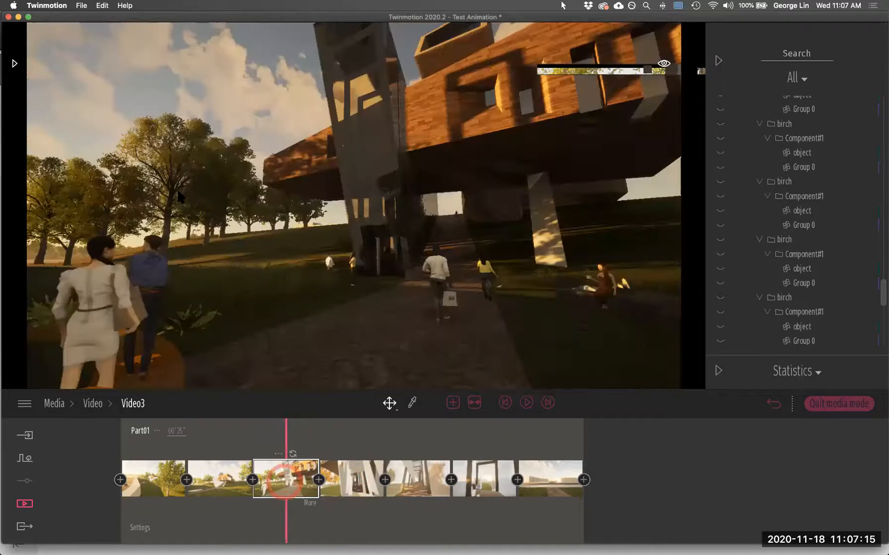
Step: Compare the ambience of the third, fourth and fifth keyframes by switching between them
{"action": "left_click", "coordinate": [182, 195]}
{"action": "left_click", "coordinate": [346, 481]}
{"action": "left_click", "coordinate": [148, 207]}
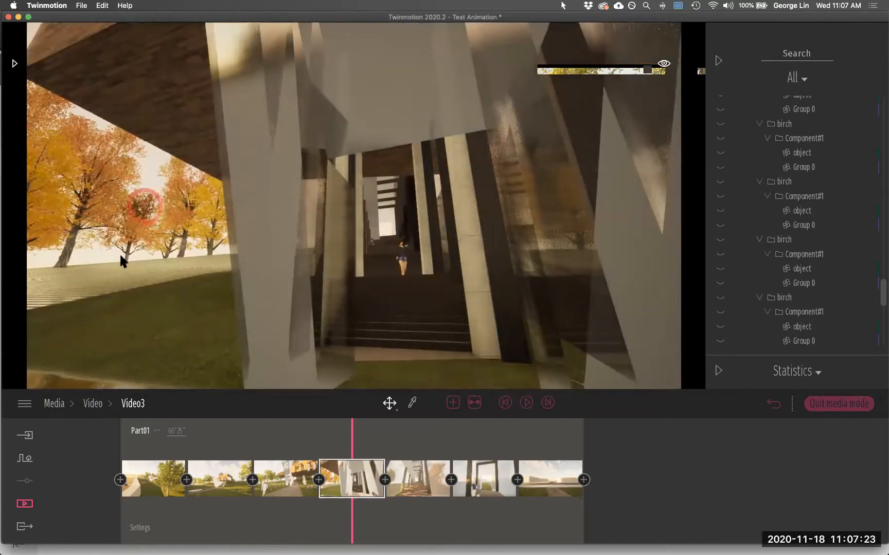
{"action": "left_click", "coordinate": [326, 414]}
{"action": "left_click", "coordinate": [414, 476]}
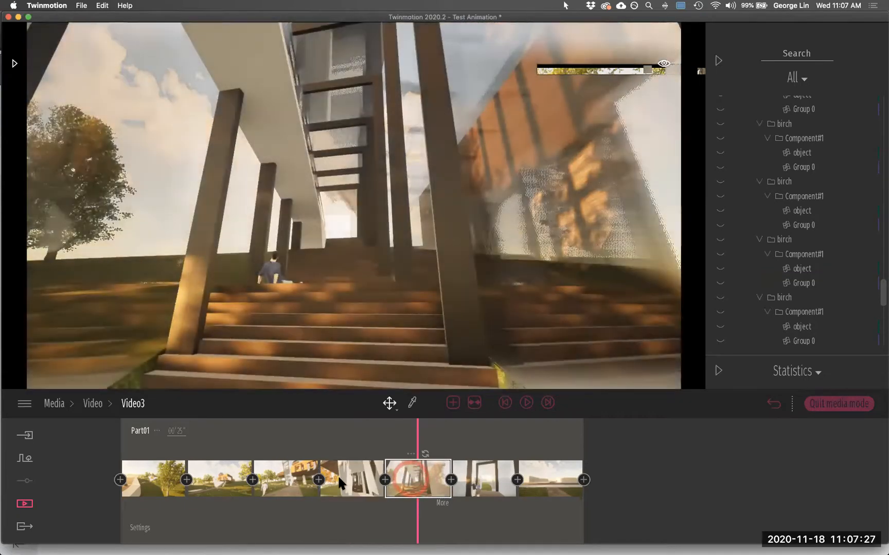
{"action": "left_click", "coordinate": [337, 475]}
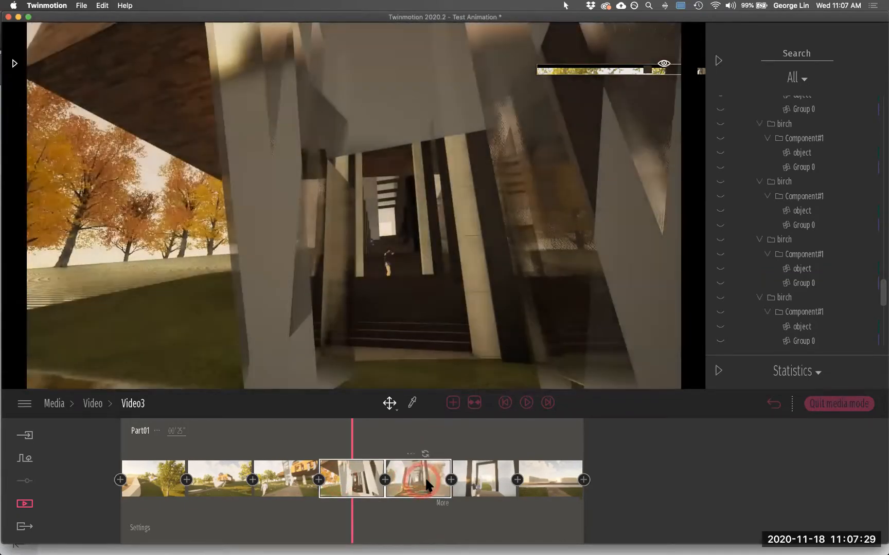
{"action": "left_click", "coordinate": [425, 476]}
{"action": "left_click", "coordinate": [341, 477]}
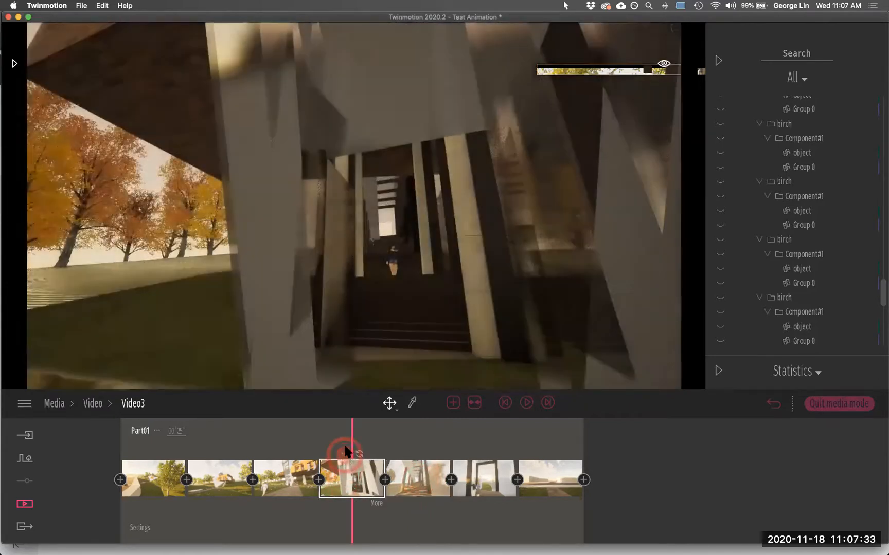
Step: Copy the fourth keyframe's ambience, paste it onto the fifth keyframe and look around the stairs in that ambience
{"action": "left_click", "coordinate": [345, 454]}
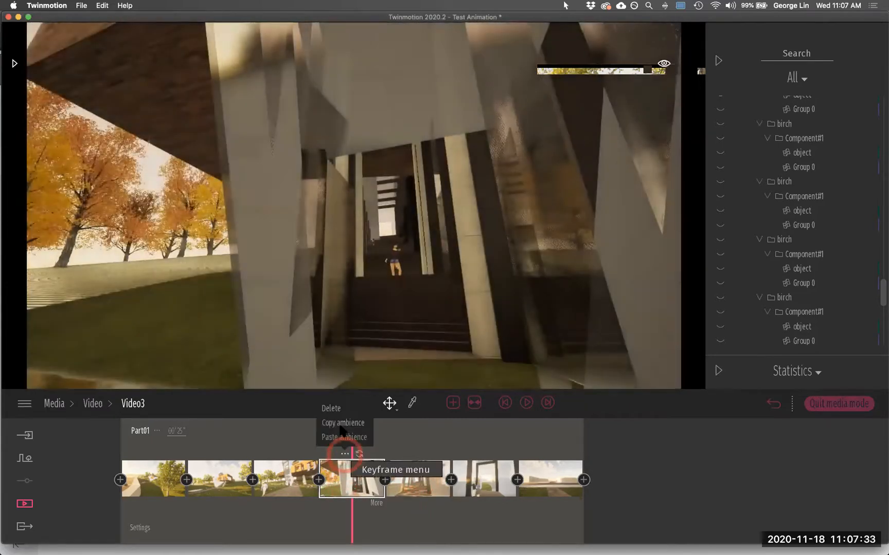
{"action": "left_click", "coordinate": [341, 425]}
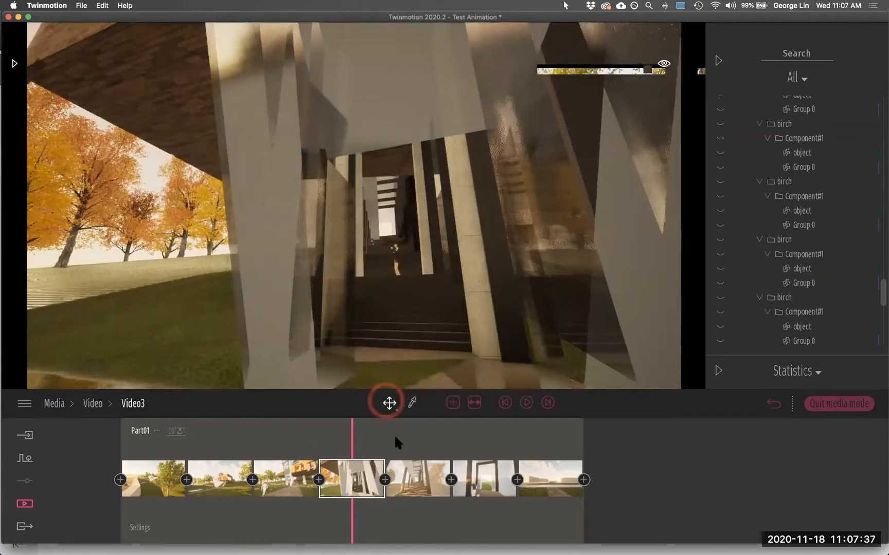
{"action": "left_click", "coordinate": [355, 475]}
{"action": "left_click", "coordinate": [370, 509]}
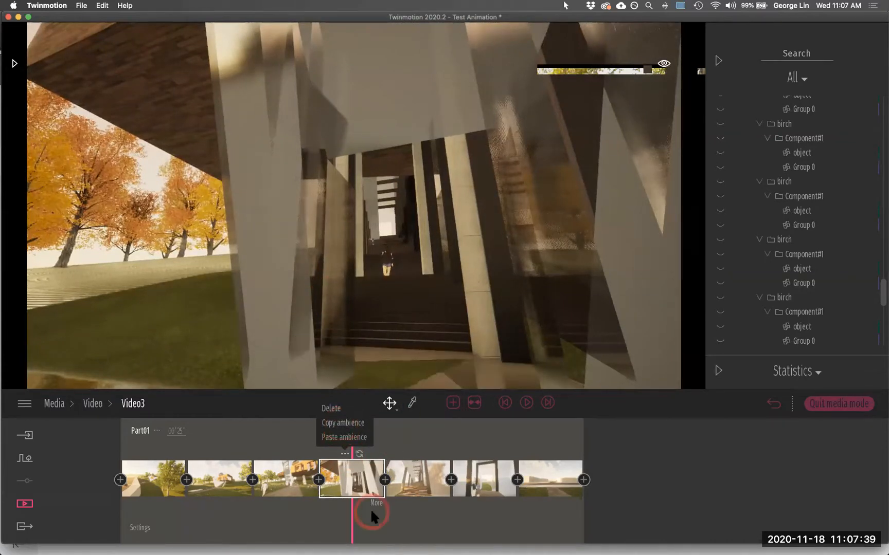
{"action": "left_click", "coordinate": [366, 471]}
{"action": "left_click", "coordinate": [343, 422]}
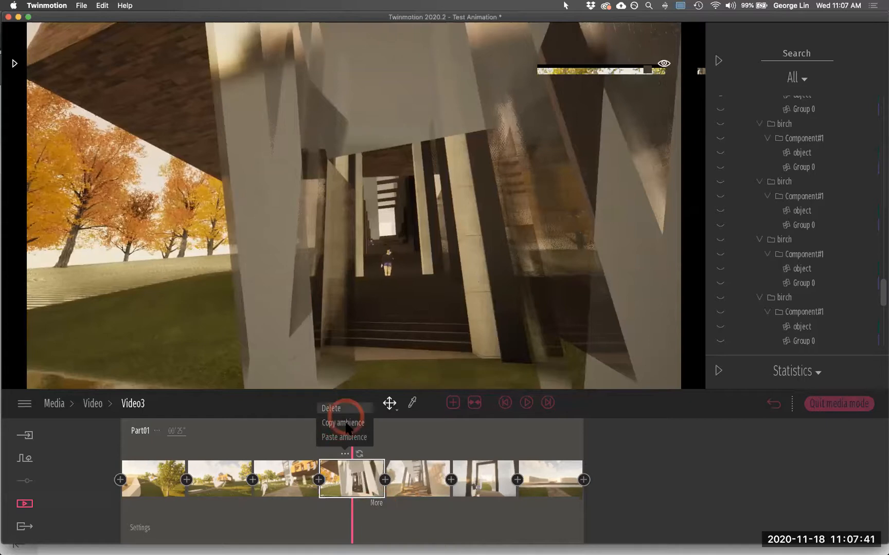
{"action": "left_click", "coordinate": [417, 468]}
{"action": "left_click", "coordinate": [410, 453]}
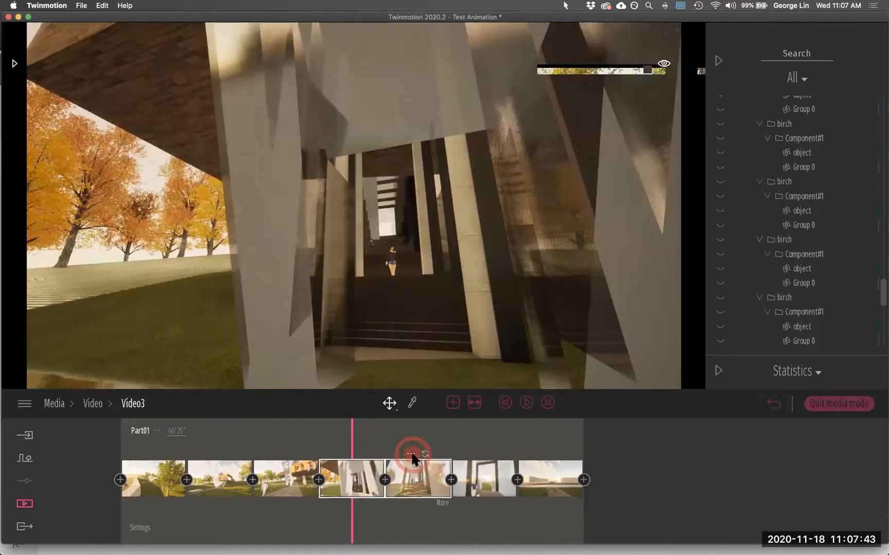
{"action": "left_click", "coordinate": [417, 437]}
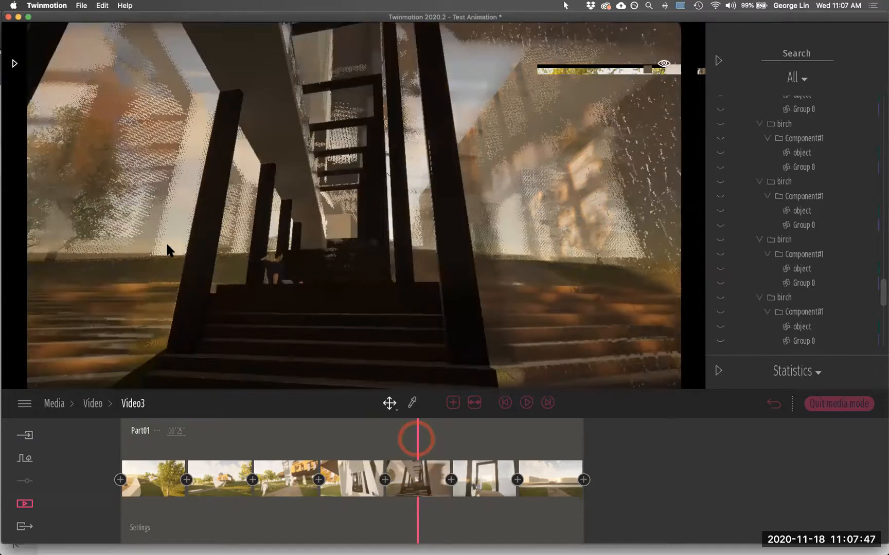
{"action": "left_click", "coordinate": [195, 260]}
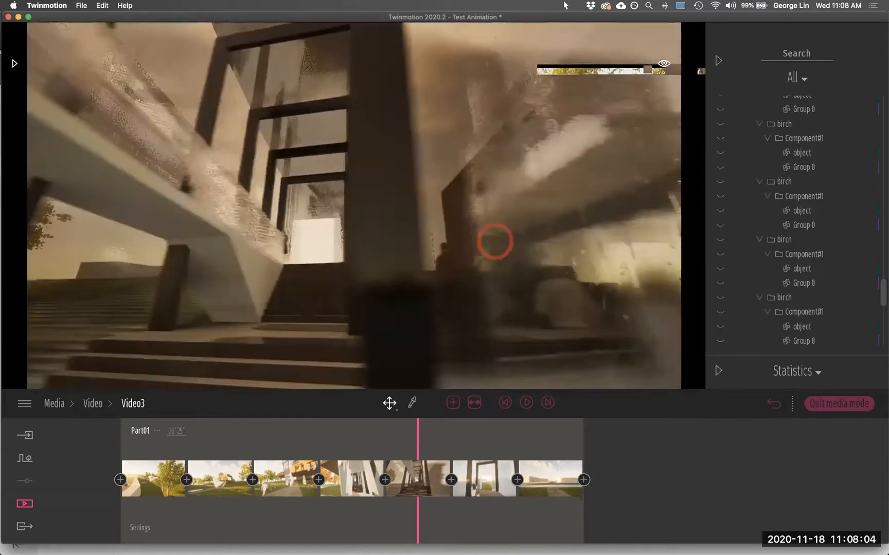
{"action": "left_click_drag", "start_coordinate": [500, 239], "coordinate": [460, 246]}
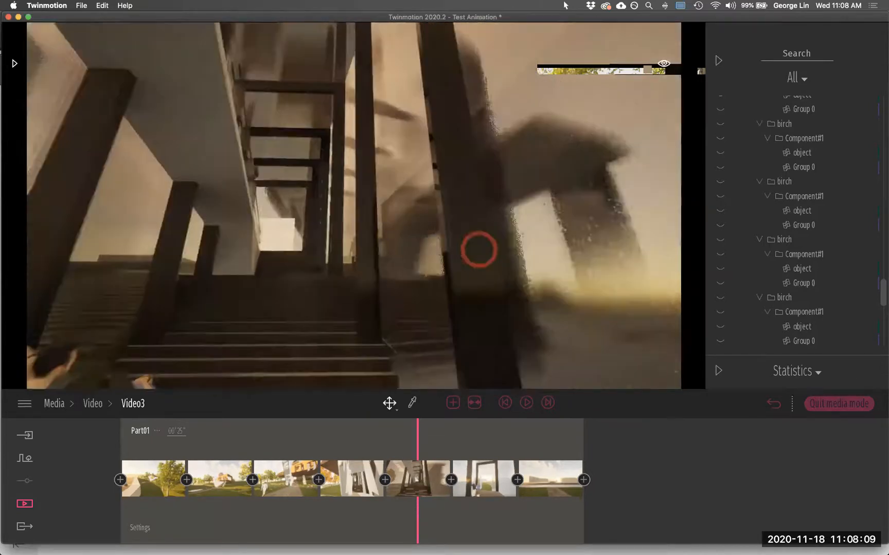
{"action": "left_click_drag", "start_coordinate": [478, 250], "coordinate": [461, 252]}
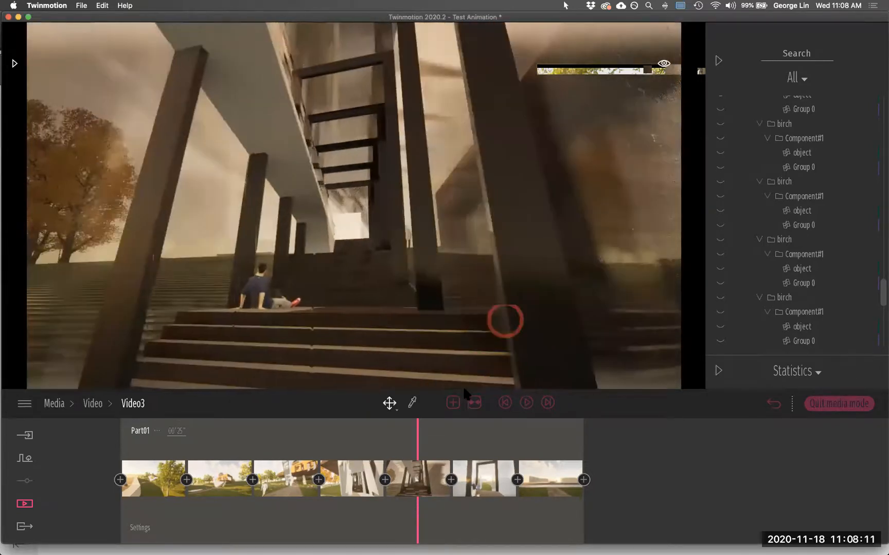
Step: Paste the copied ambience onto the sixth keyframe
{"action": "left_click", "coordinate": [476, 489]}
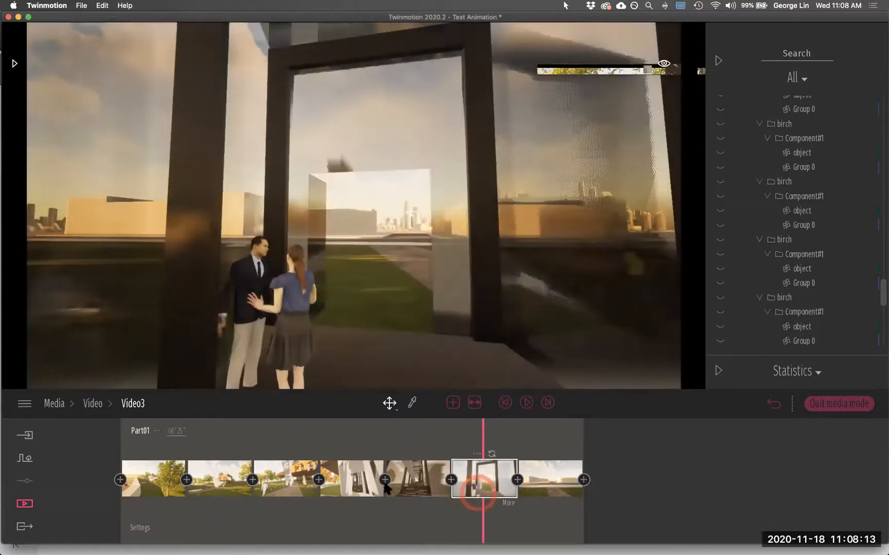
{"action": "left_click", "coordinate": [262, 467]}
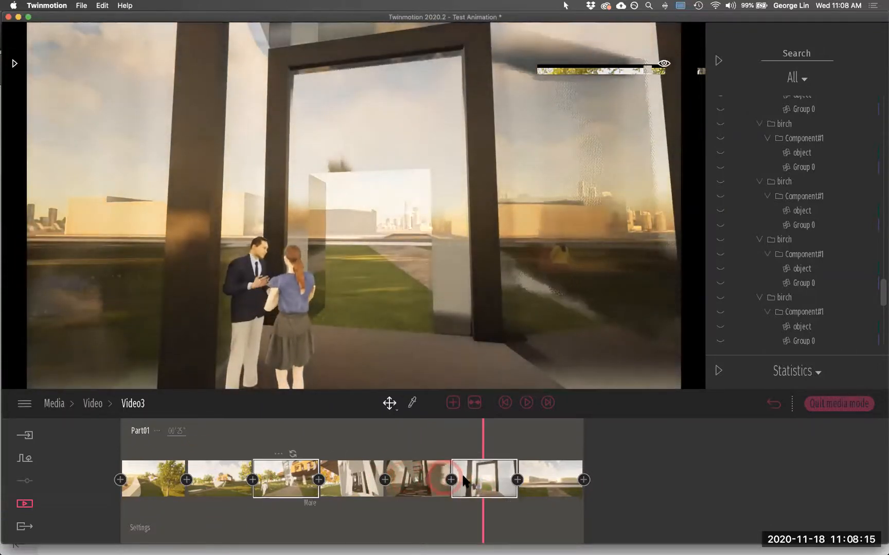
{"action": "left_click", "coordinate": [465, 482]}
{"action": "left_click", "coordinate": [476, 454]}
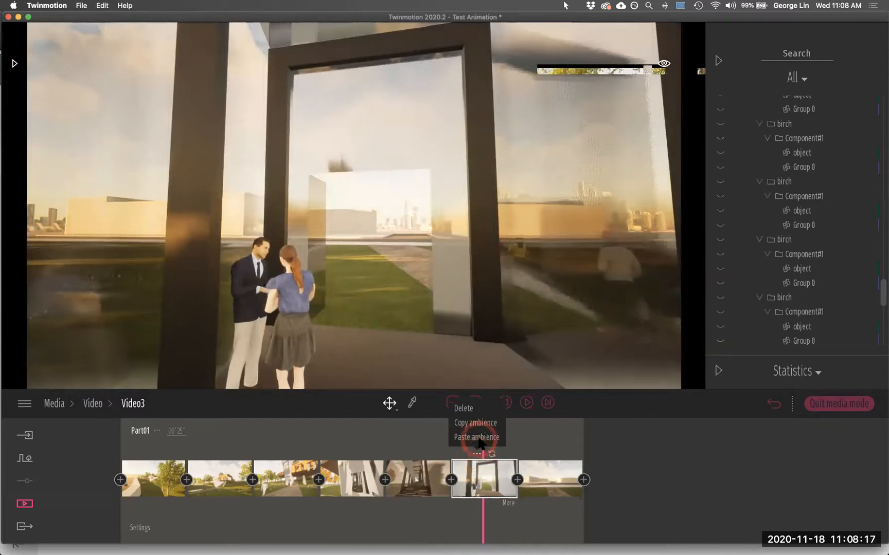
{"action": "left_click", "coordinate": [477, 437]}
{"action": "left_click", "coordinate": [395, 329]}
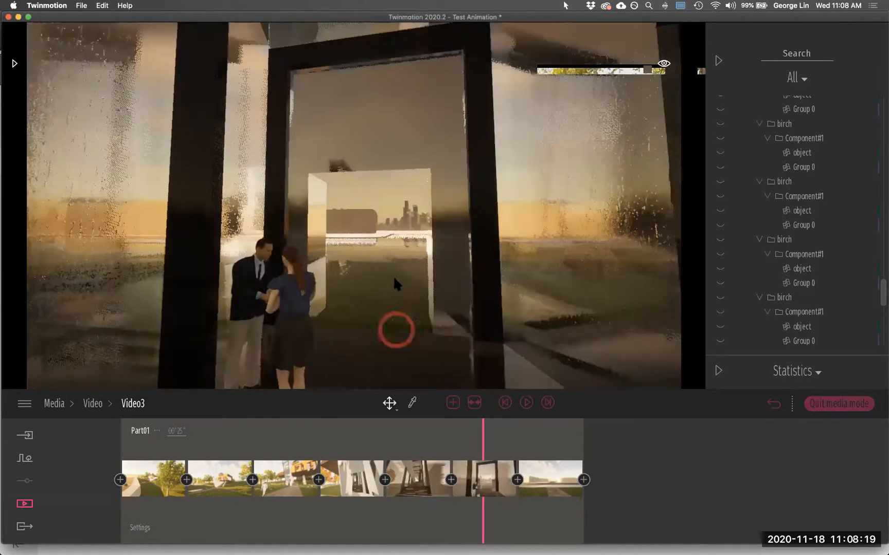
Step: Change the season to winter in the sixth keyframe's weather settings and return to the video timeline
{"action": "left_click", "coordinate": [541, 493]}
{"action": "left_click", "coordinate": [499, 493]}
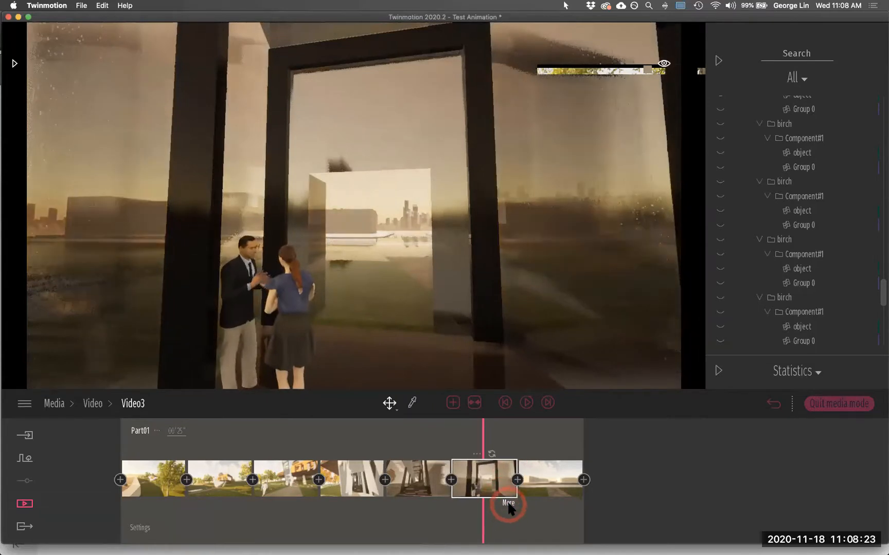
{"action": "left_click", "coordinate": [507, 503]}
{"action": "left_click", "coordinate": [411, 467]}
{"action": "left_click", "coordinate": [444, 483]}
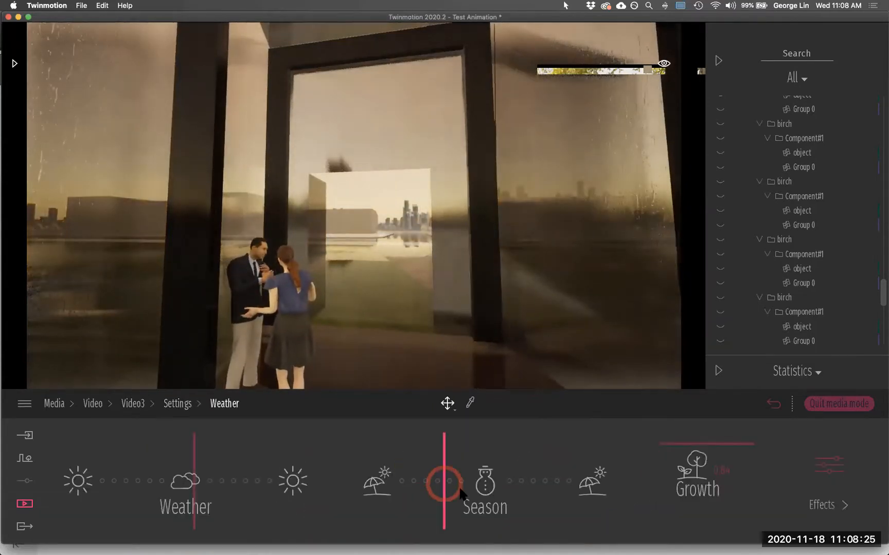
{"action": "left_click_drag", "start_coordinate": [459, 493], "coordinate": [491, 487]}
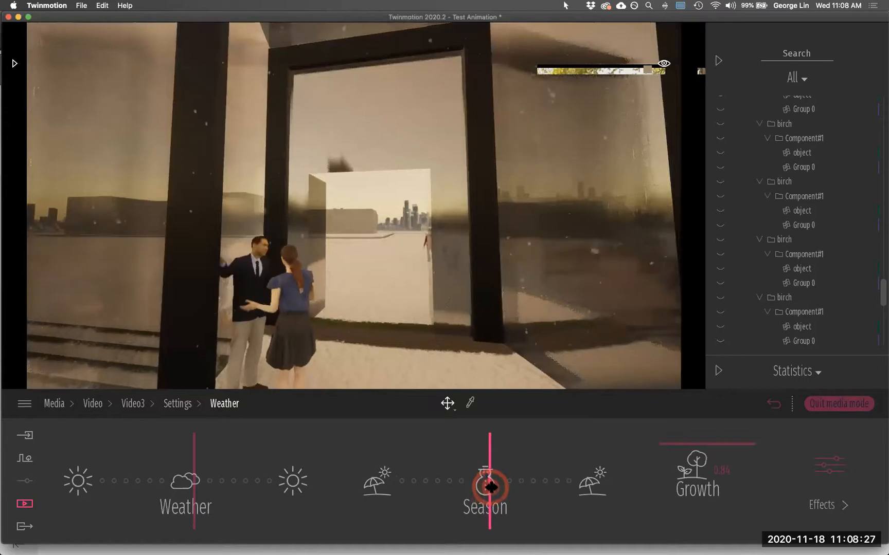
{"action": "left_click", "coordinate": [426, 426]}
{"action": "left_click", "coordinate": [774, 404]}
{"action": "left_click", "coordinate": [487, 497]}
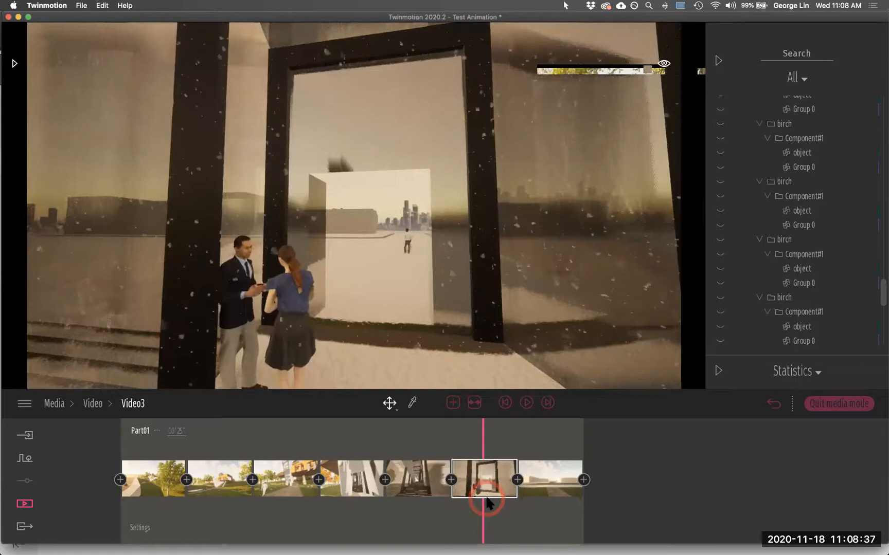
Step: Preview the last keyframe and scrub the timeline back to the beginning of the video
{"action": "left_click", "coordinate": [562, 488]}
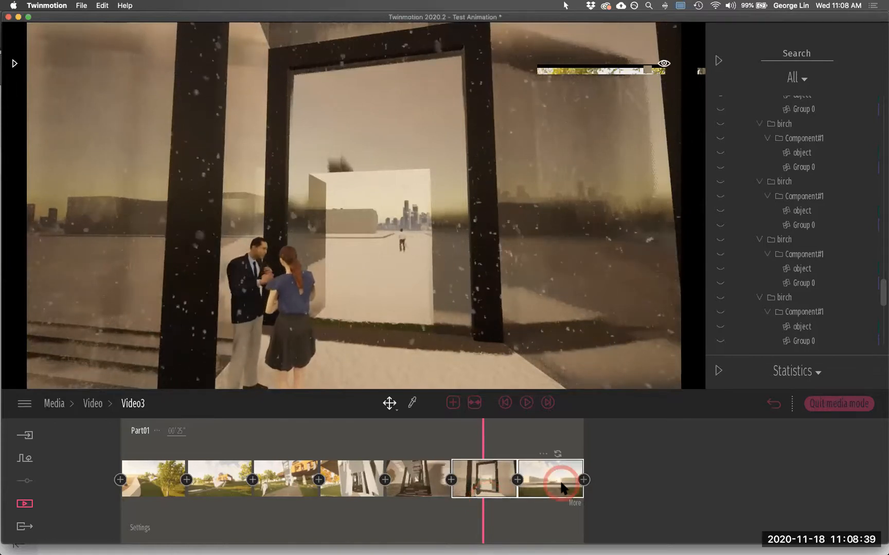
{"action": "left_click", "coordinate": [551, 447]}
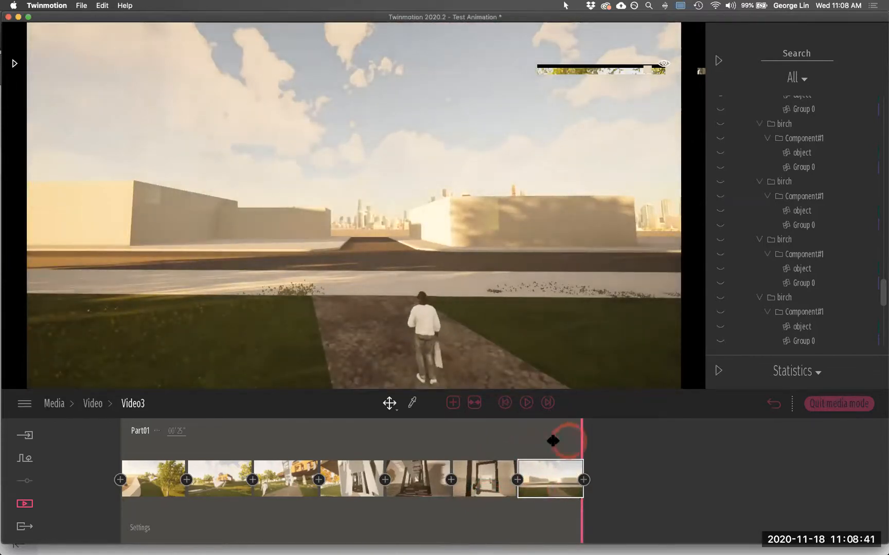
{"action": "left_click_drag", "start_coordinate": [533, 442], "coordinate": [123, 440]}
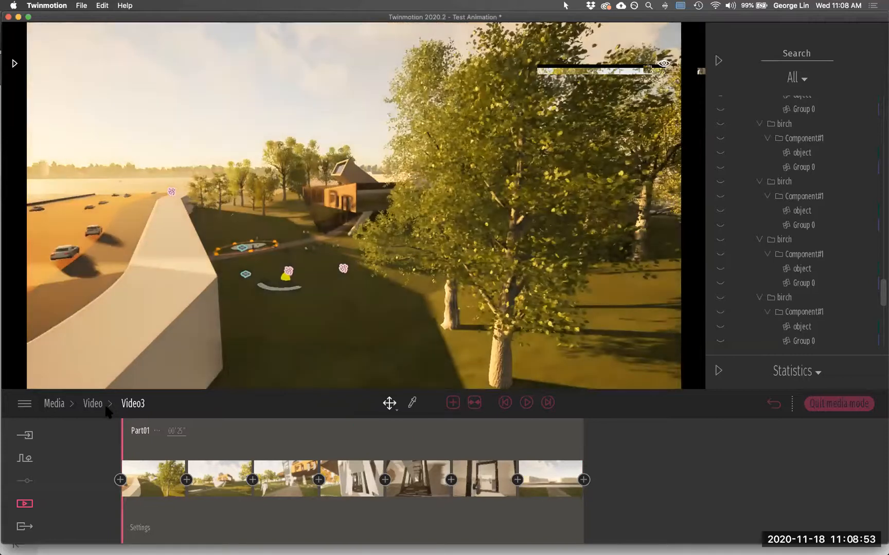
Step: Leave the timeline for the export settings and choose the third video, Video3, as the video to export
{"action": "left_click", "coordinate": [99, 407]}
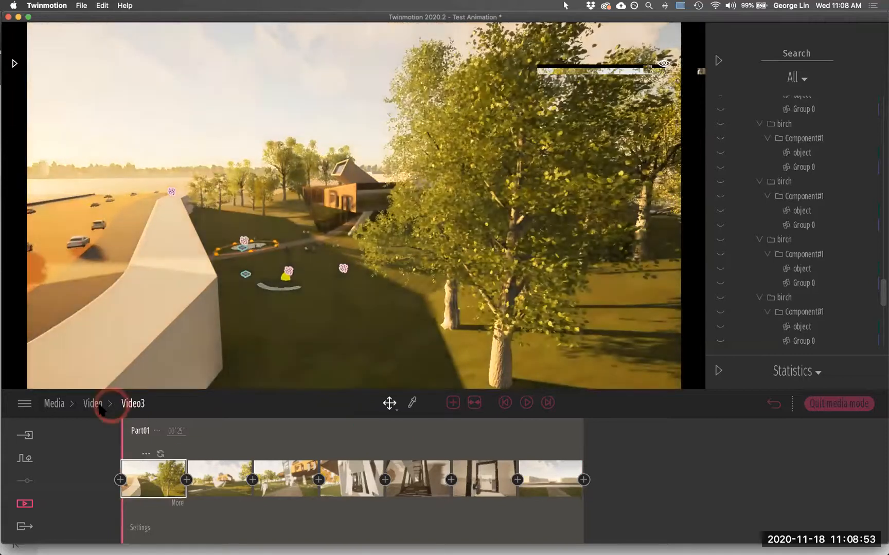
{"action": "left_click", "coordinate": [344, 458]}
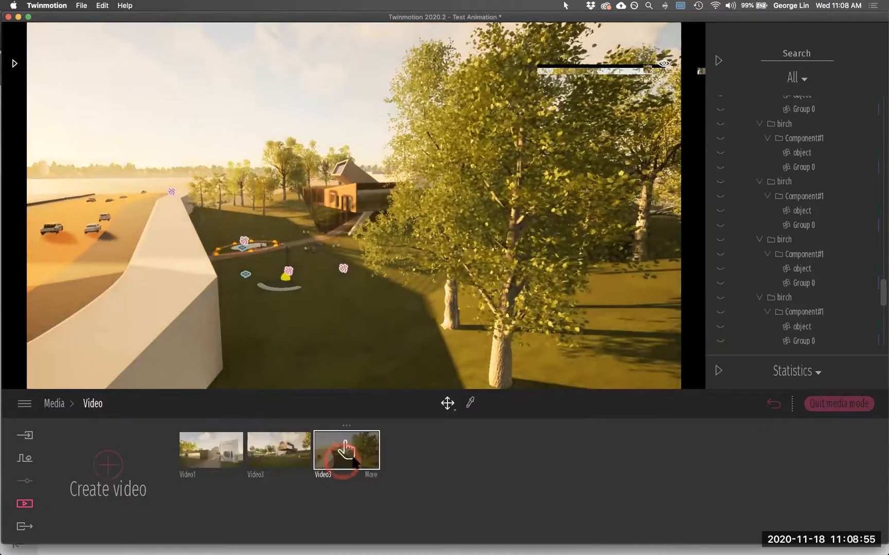
{"action": "left_click", "coordinate": [47, 521]}
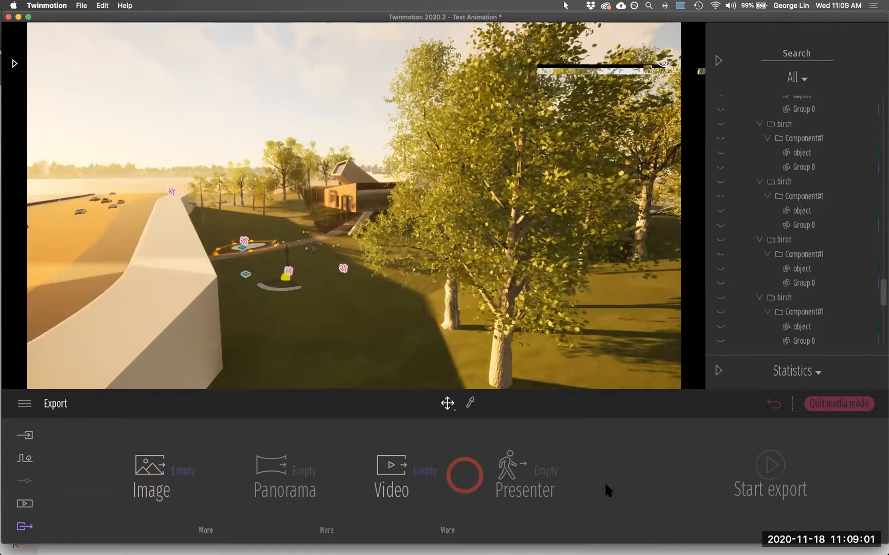
{"action": "left_click", "coordinate": [177, 488]}
{"action": "left_click", "coordinate": [429, 471]}
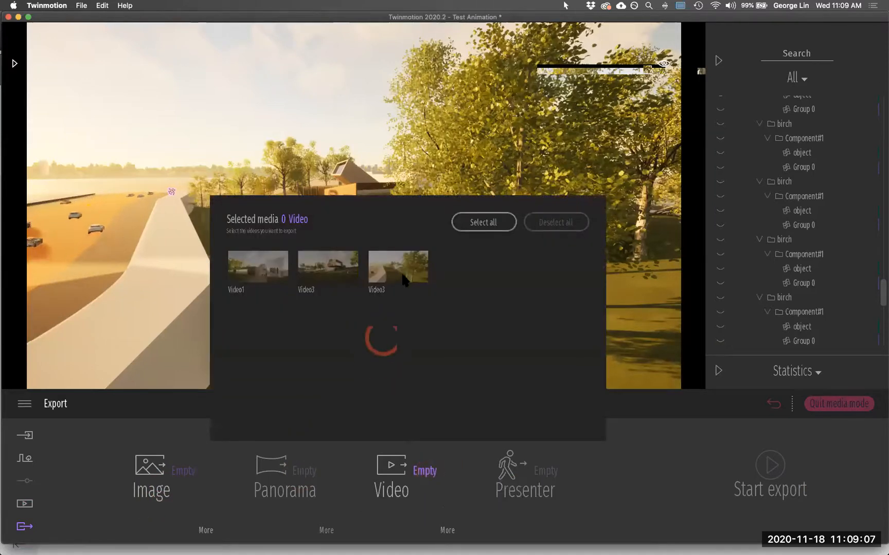
{"action": "left_click", "coordinate": [403, 278]}
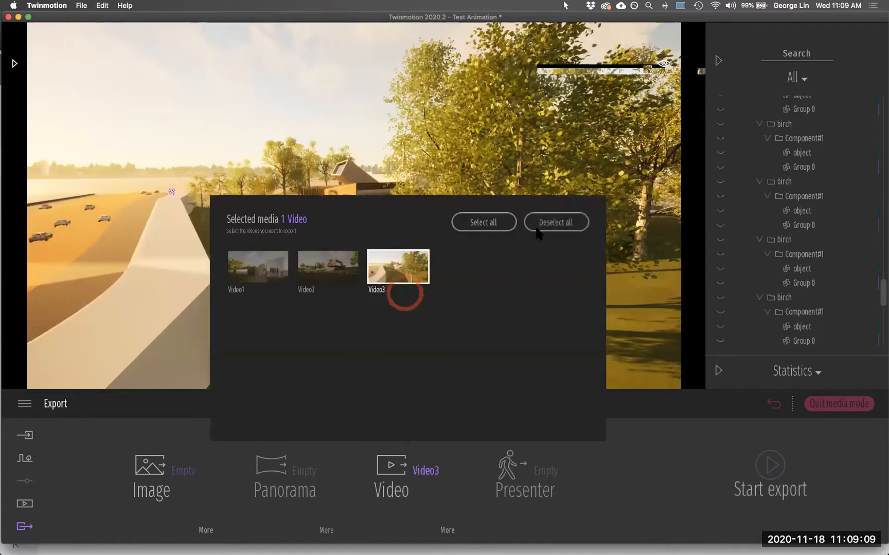
{"action": "left_click", "coordinate": [620, 468]}
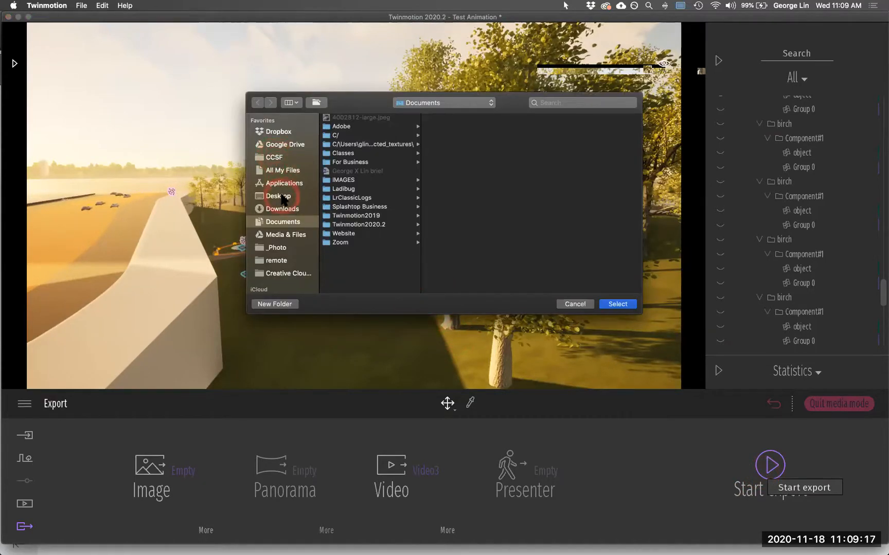
Step: Export the video to the Project 4 folder inside 22A in CCSF - Teaching on the Desktop
{"action": "left_click", "coordinate": [282, 195]}
{"action": "left_click", "coordinate": [358, 127]}
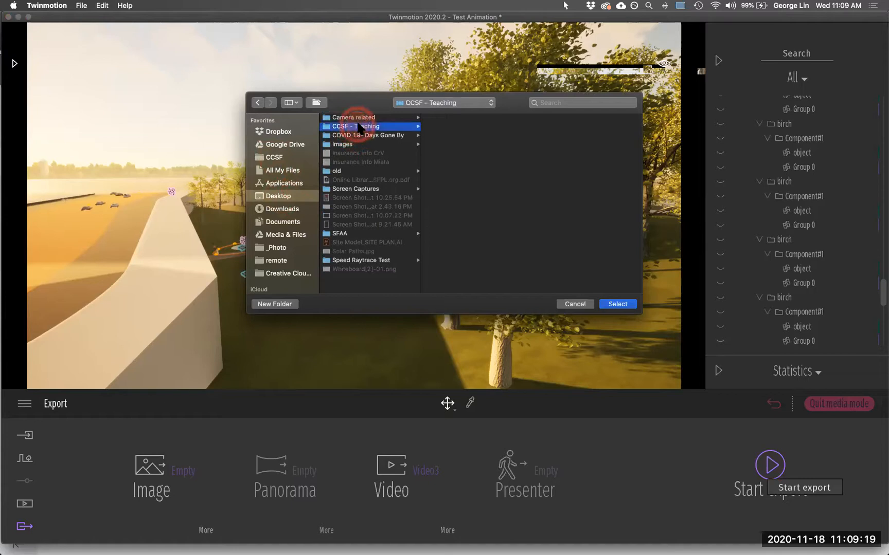
{"action": "left_click", "coordinate": [441, 136]}
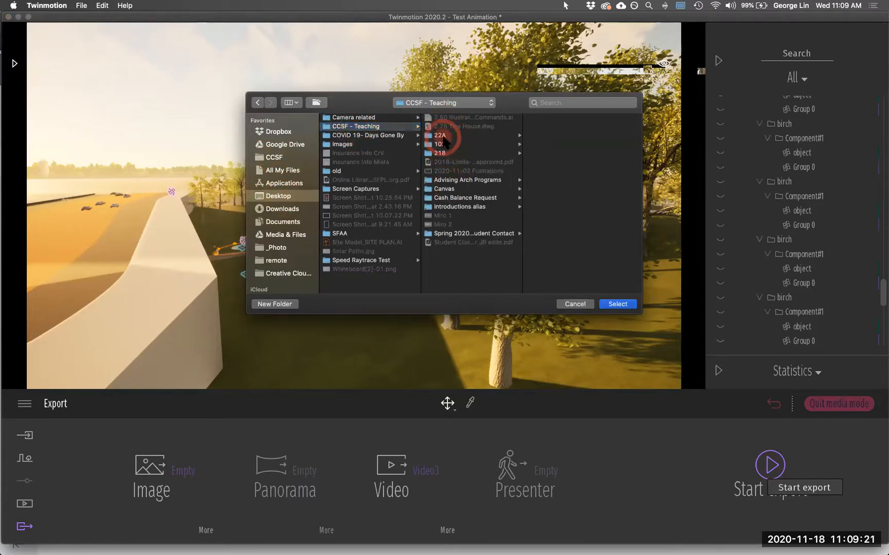
{"action": "left_click", "coordinate": [557, 137]}
{"action": "left_click", "coordinate": [621, 304]}
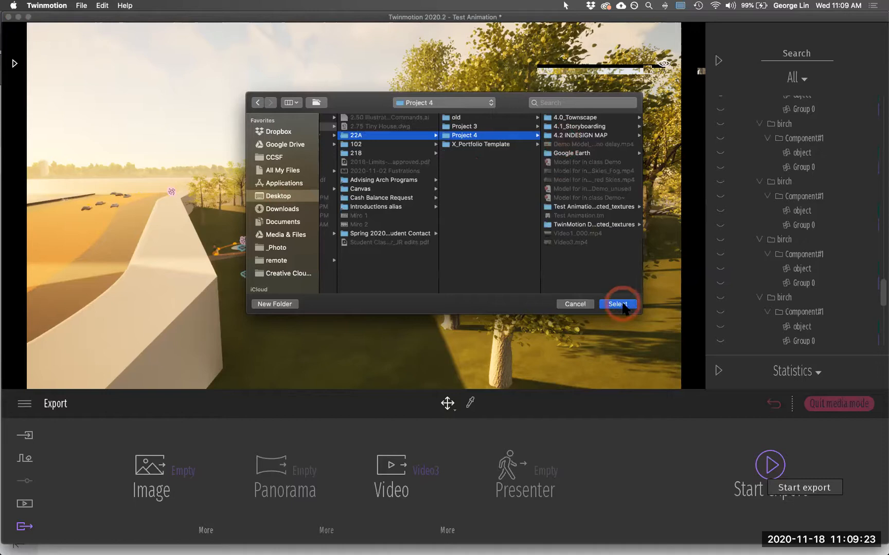
{"action": "left_click", "coordinate": [347, 285]}
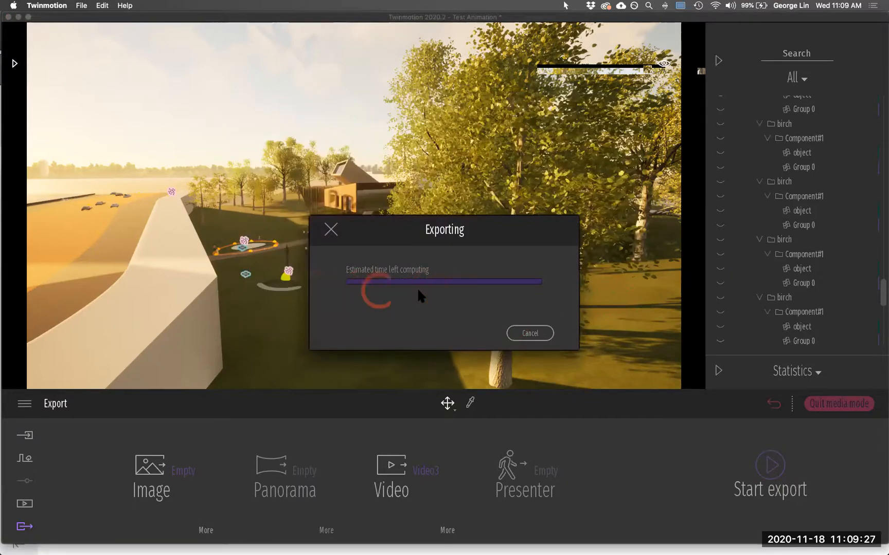
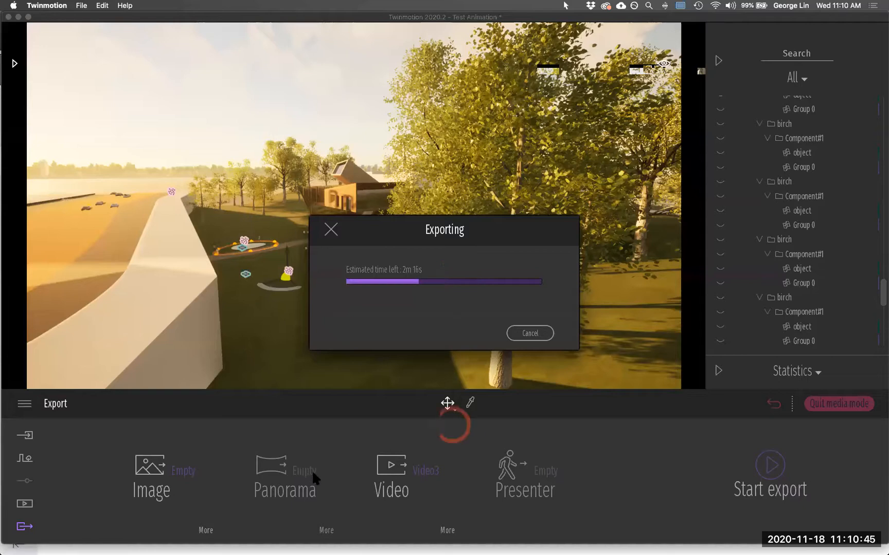
Step: Switch to the Project 4 folder in Finder and preview Video1_000.mp4 while the export runs
{"action": "left_click", "coordinate": [301, 456]}
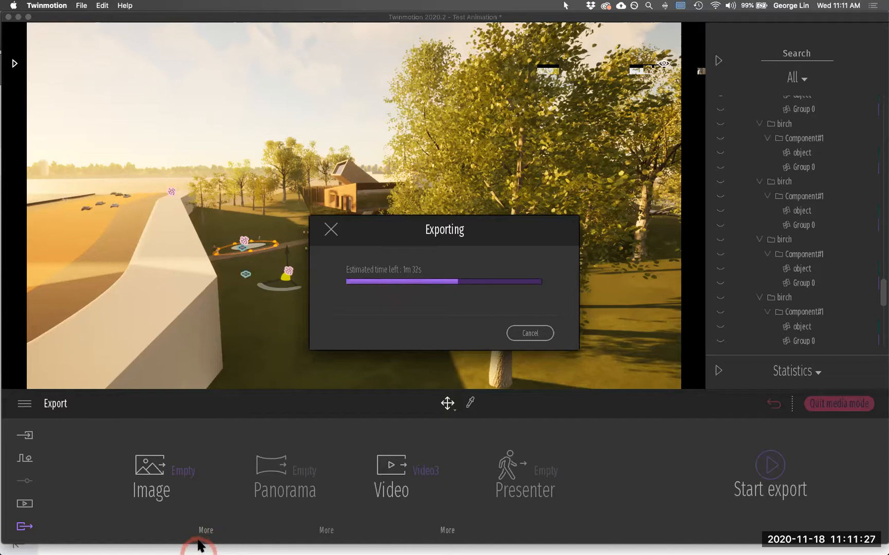
{"action": "key", "text": "super+Tab"}
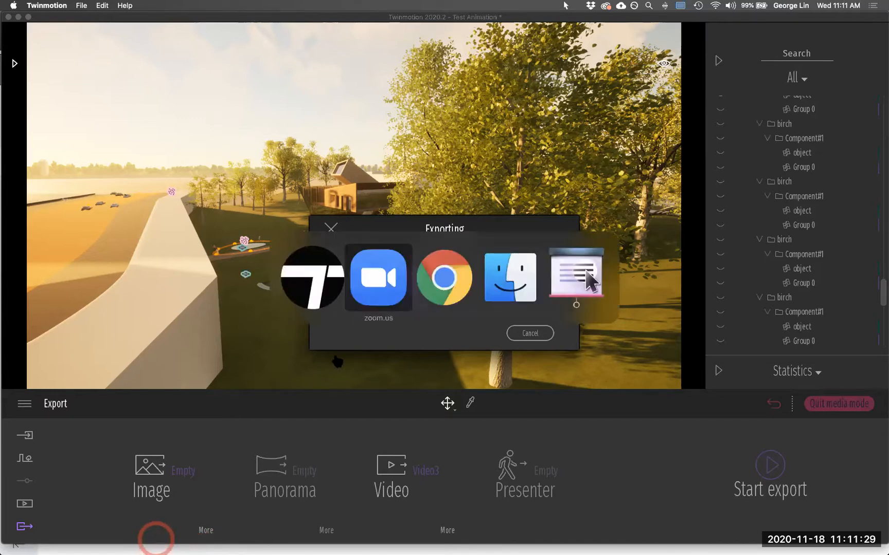
{"action": "key", "text": "super+Tab"}
{"action": "key", "text": "super+Tab"}
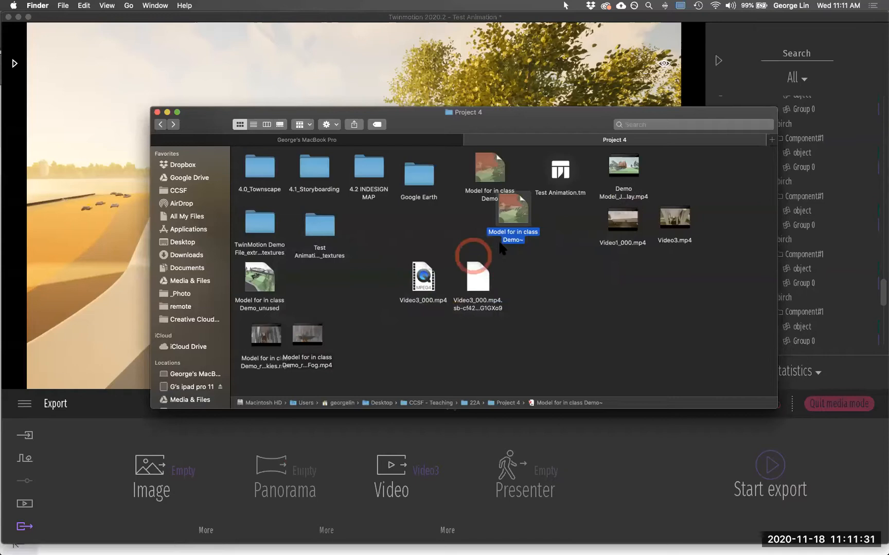
{"action": "left_click", "coordinate": [560, 268]}
{"action": "left_click_drag", "start_coordinate": [524, 222], "coordinate": [497, 233]}
{"action": "left_click", "coordinate": [622, 221]}
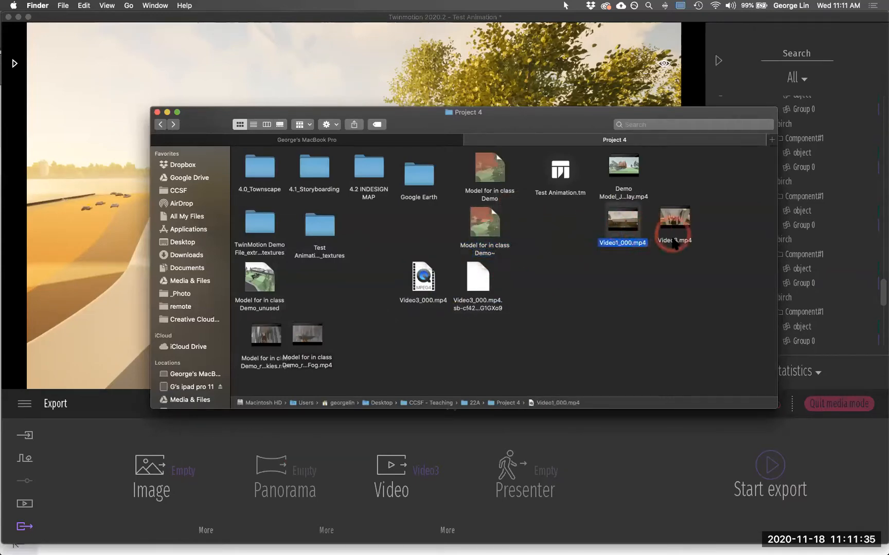
{"action": "key", "text": "space"}
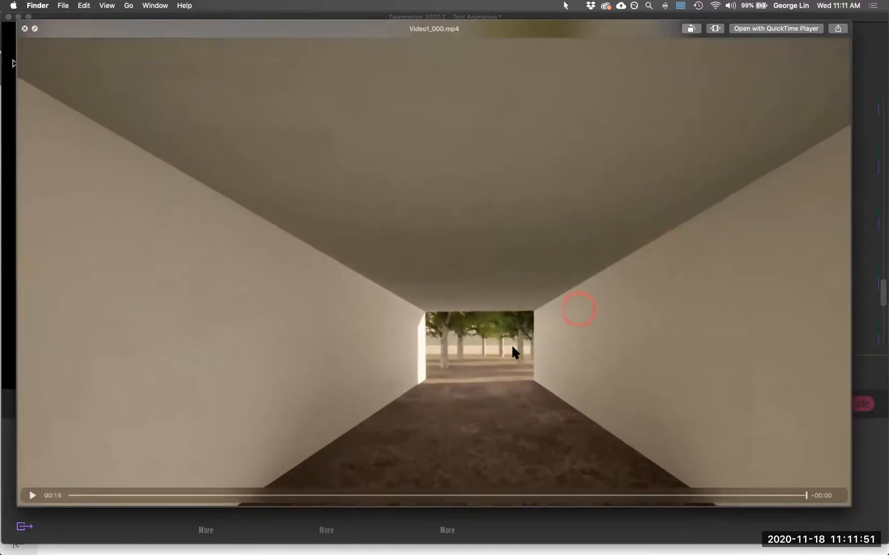
{"action": "left_click", "coordinate": [530, 335]}
{"action": "key", "text": "space"}
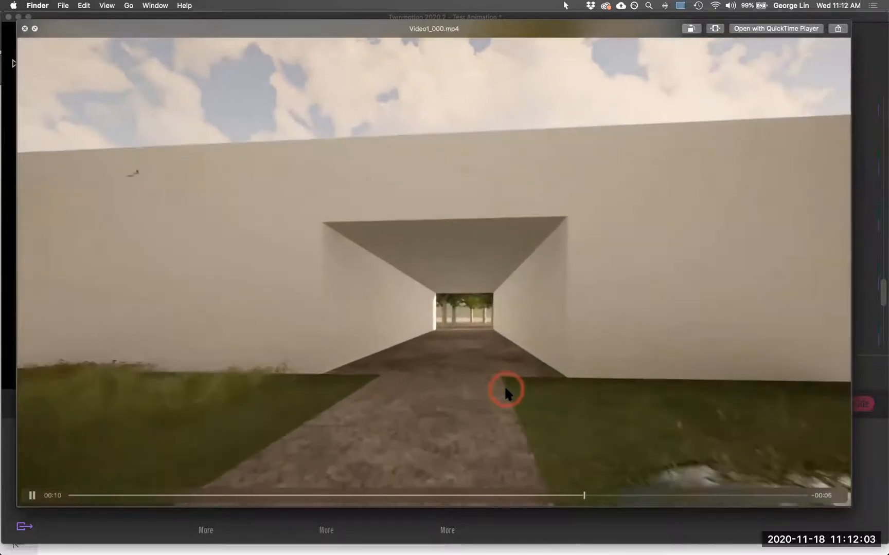
{"action": "key", "text": "space"}
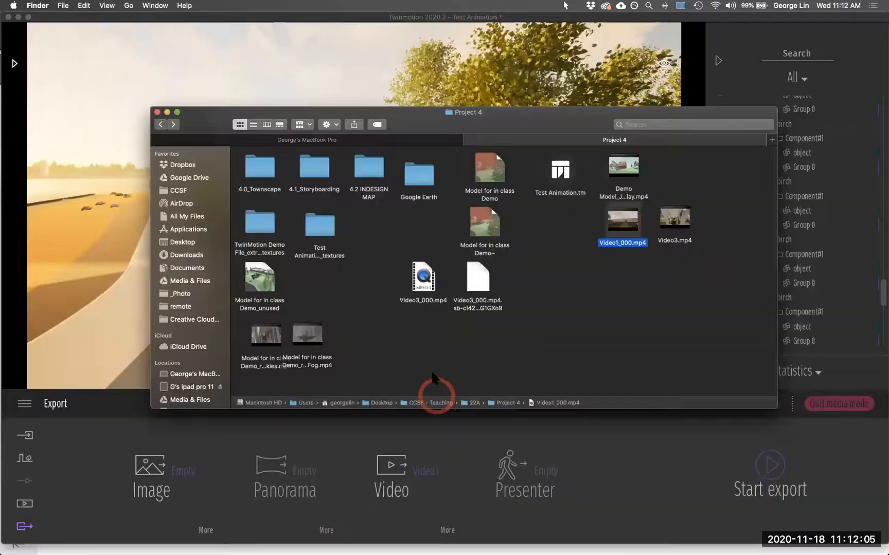
Step: Reopen the preview of Video1_000.mp4, scrub to about the 10-second mark, and play it to the end
{"action": "key", "text": "space"}
{"action": "left_click_drag", "start_coordinate": [470, 503], "coordinate": [556, 497]}
{"action": "left_click", "coordinate": [536, 495]}
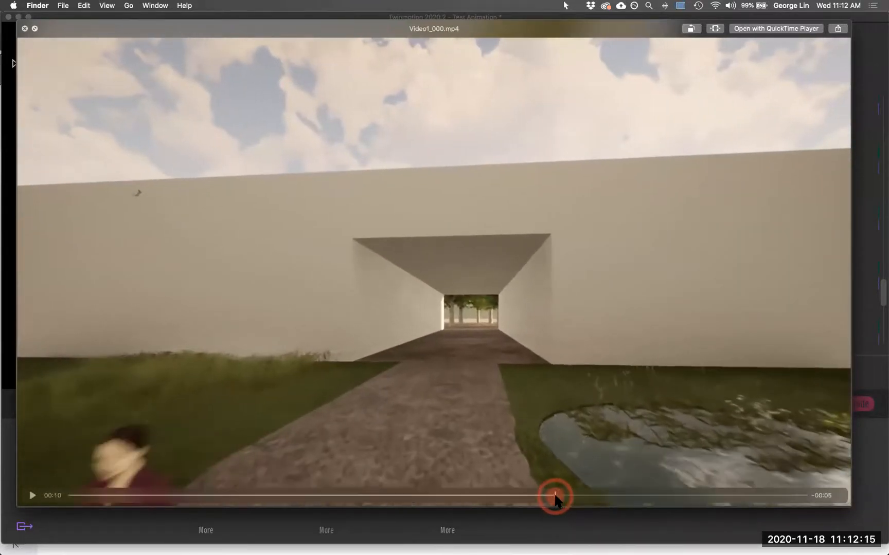
{"action": "key", "text": "space"}
{"action": "key", "text": "space"}
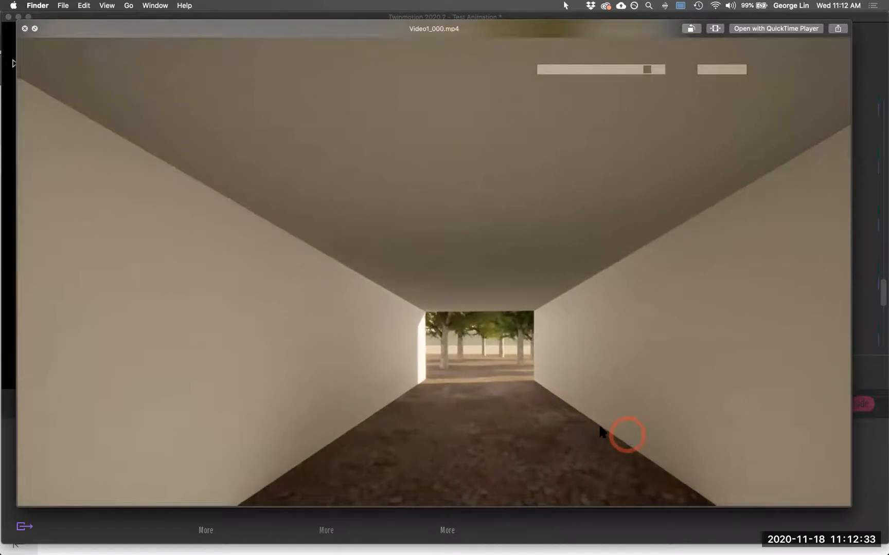
{"action": "key", "text": "space"}
Step: Reposition the Project 4 window and play the Video1_000.mp4 preview once more from the start
{"action": "left_click_drag", "start_coordinate": [534, 112], "coordinate": [490, 120]}
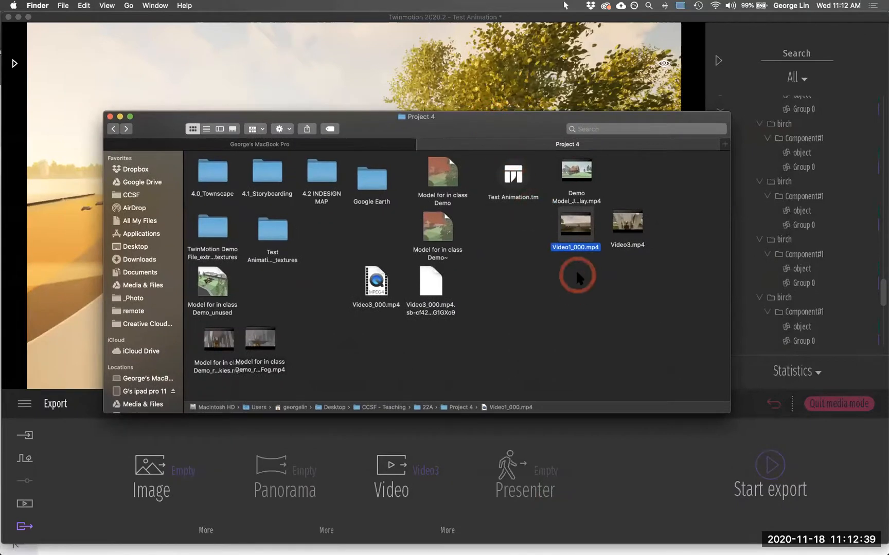
{"action": "key", "text": "space"}
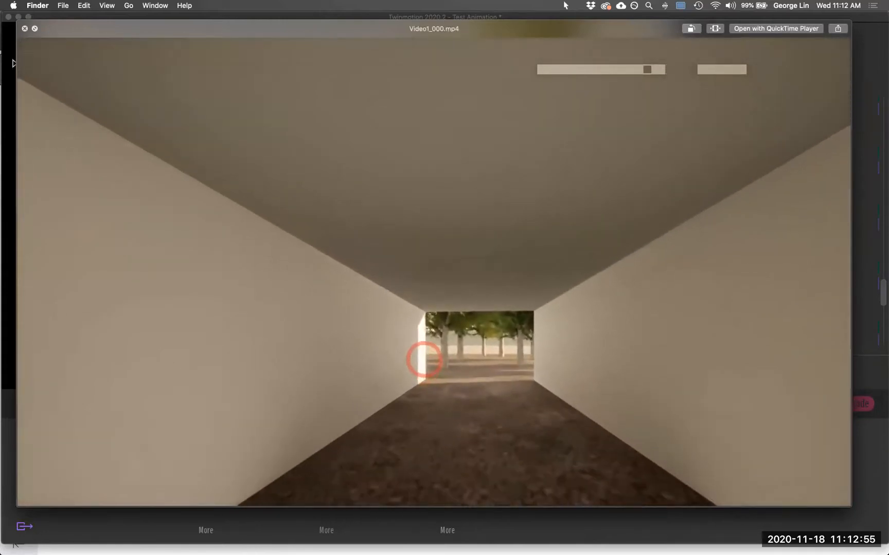
{"action": "key", "text": "space"}
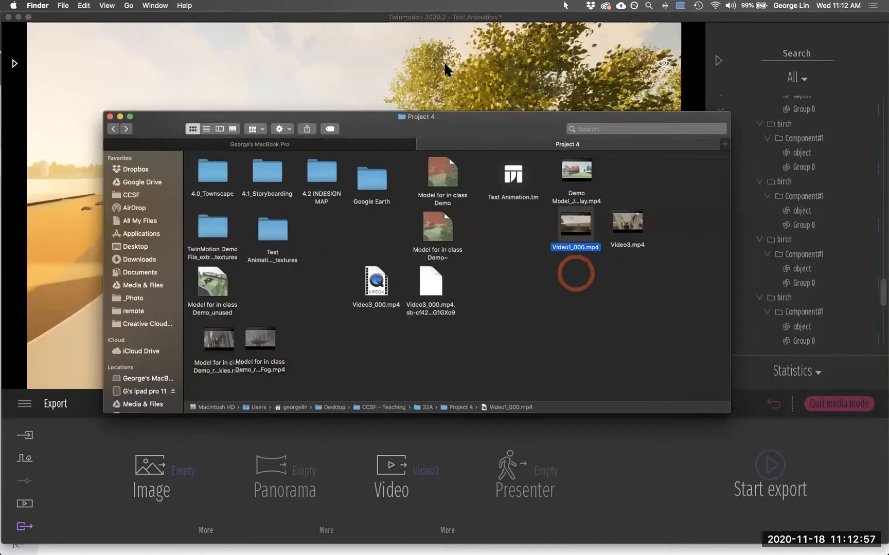
Step: Switch back to Twinmotion and monitor the Video3 export until it finishes
{"action": "left_click", "coordinate": [433, 22]}
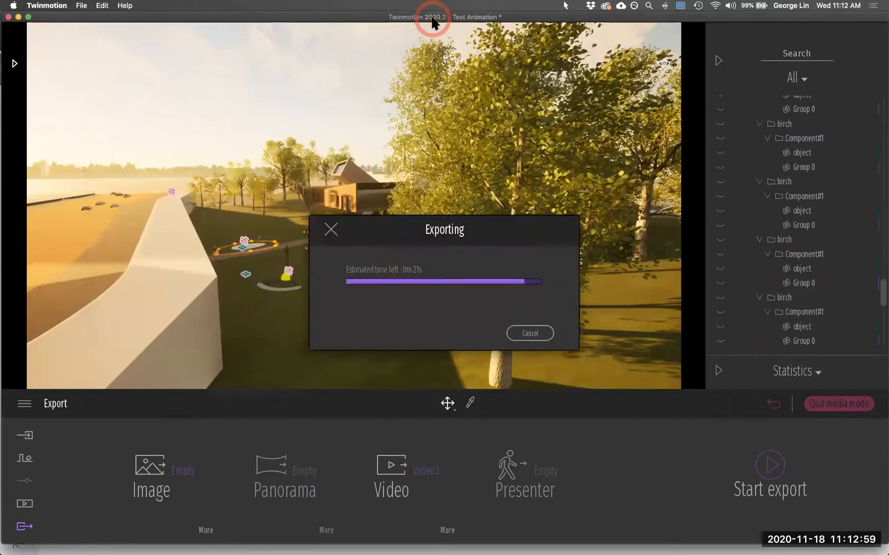
{"action": "left_click", "coordinate": [388, 259]}
{"action": "left_click", "coordinate": [362, 240]}
{"action": "left_click", "coordinate": [359, 221]}
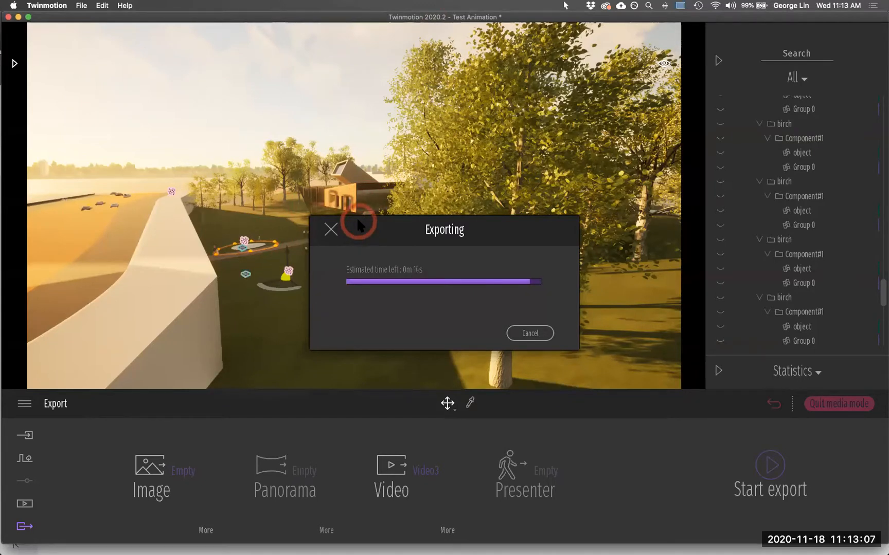
{"action": "left_click", "coordinate": [342, 227]}
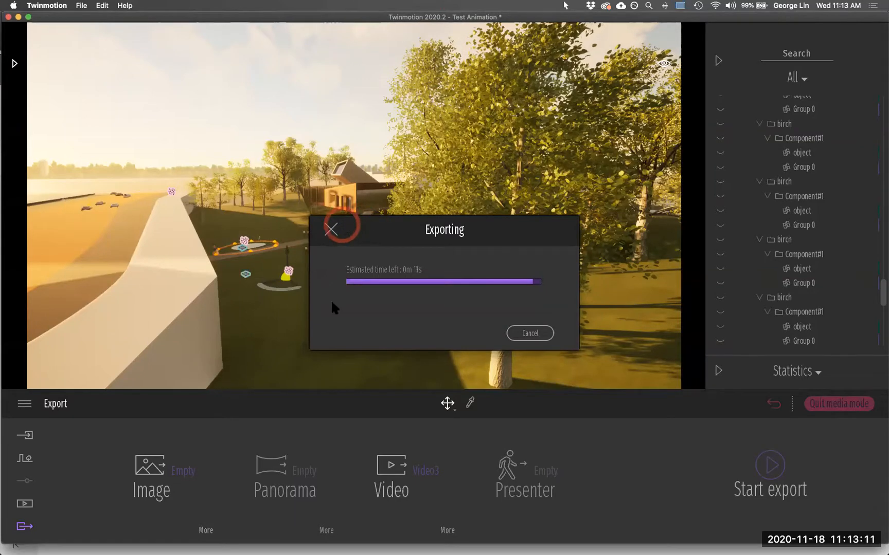
{"action": "left_click", "coordinate": [331, 331]}
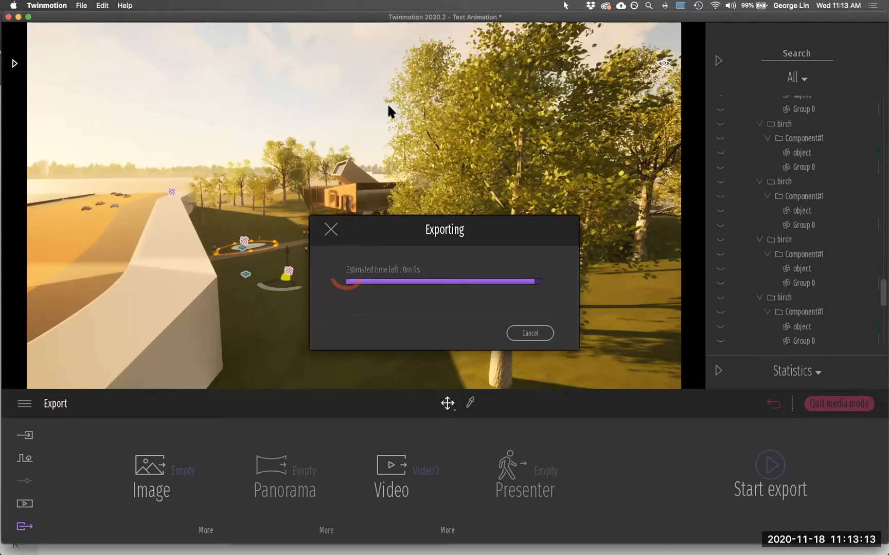
{"action": "left_click_drag", "start_coordinate": [440, 233], "coordinate": [540, 222]}
{"action": "left_click", "coordinate": [223, 536]}
{"action": "left_click", "coordinate": [276, 509]}
{"action": "left_click", "coordinate": [552, 270]}
{"action": "left_click", "coordinate": [421, 21]}
{"action": "left_click_drag", "start_coordinate": [418, 17], "coordinate": [416, 16]}
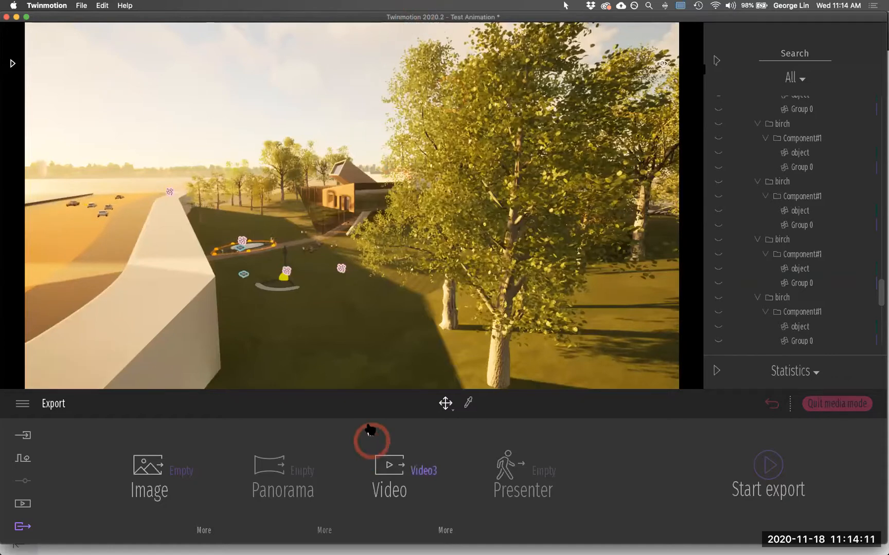
Step: Check the Project 4 folder in Finder for the exported Video3_000.mp4, and return to Twinmotion
{"action": "key", "text": "super+Tab"}
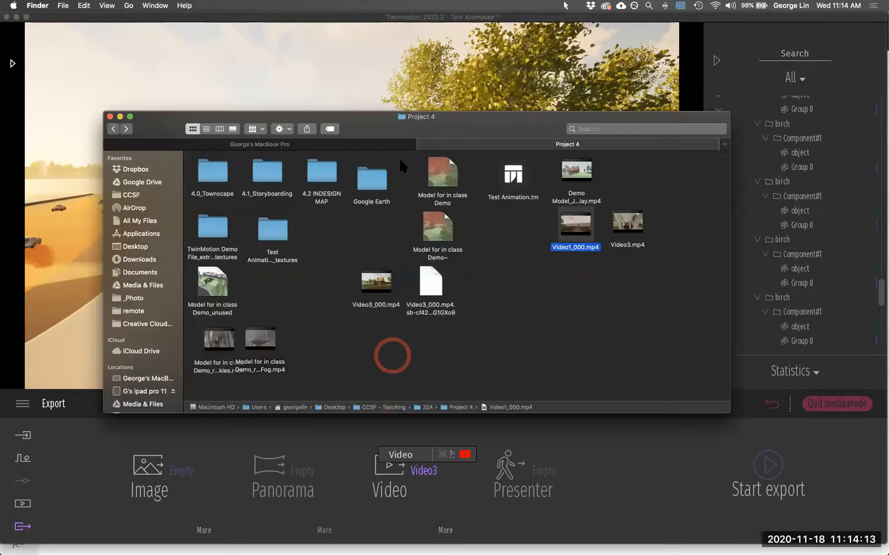
{"action": "left_click_drag", "start_coordinate": [405, 126], "coordinate": [497, 183]}
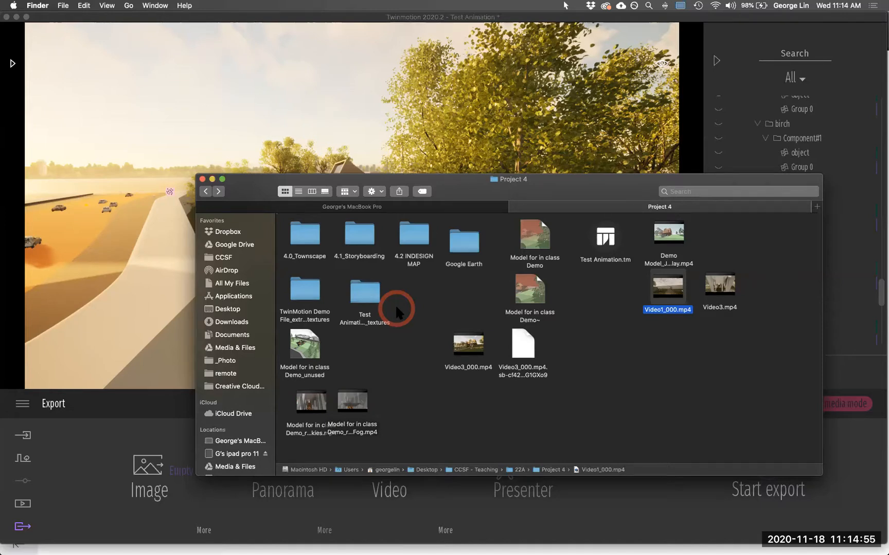
{"action": "left_click", "coordinate": [472, 18]}
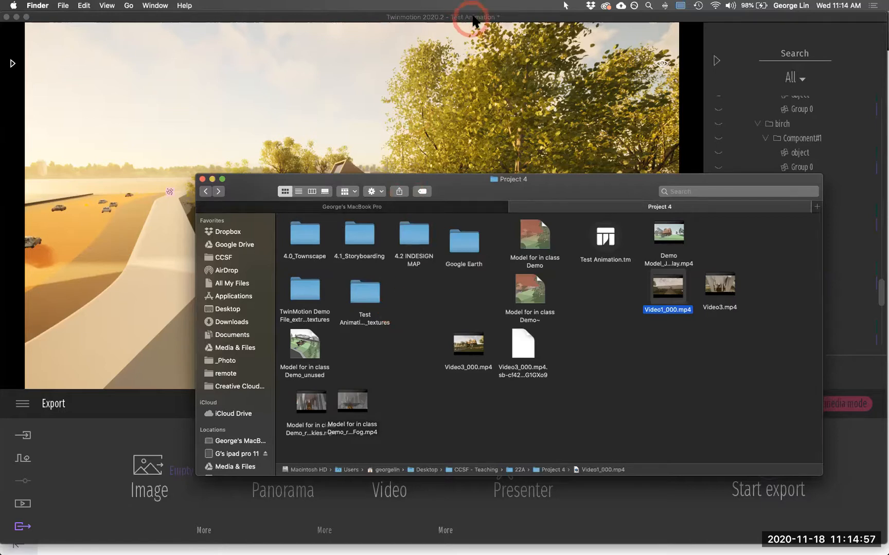
{"action": "left_click", "coordinate": [322, 59]}
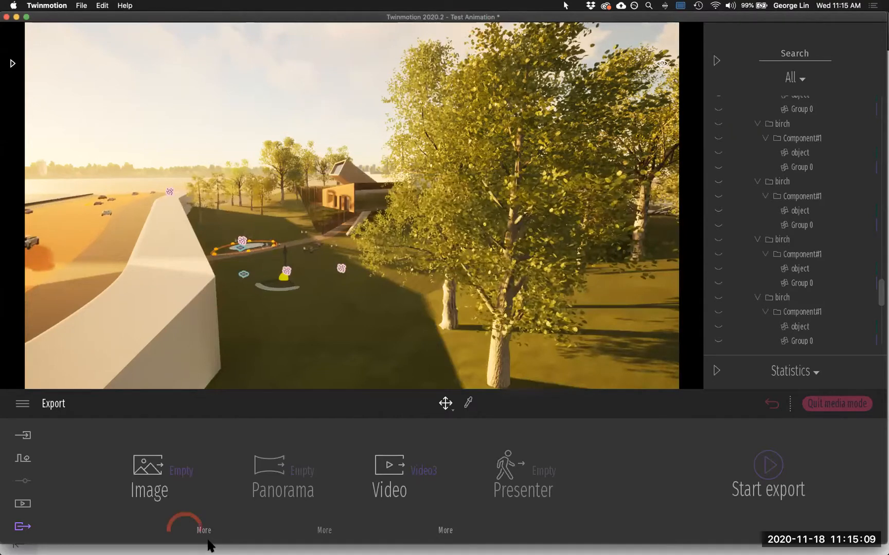
Step: Bring the Project 4 folder in Finder forward again and preview the exported Video3_000.mp4 twice
{"action": "mouse_move", "coordinate": [106, 544]}
{"action": "left_click", "coordinate": [100, 542]}
{"action": "left_click", "coordinate": [547, 285]}
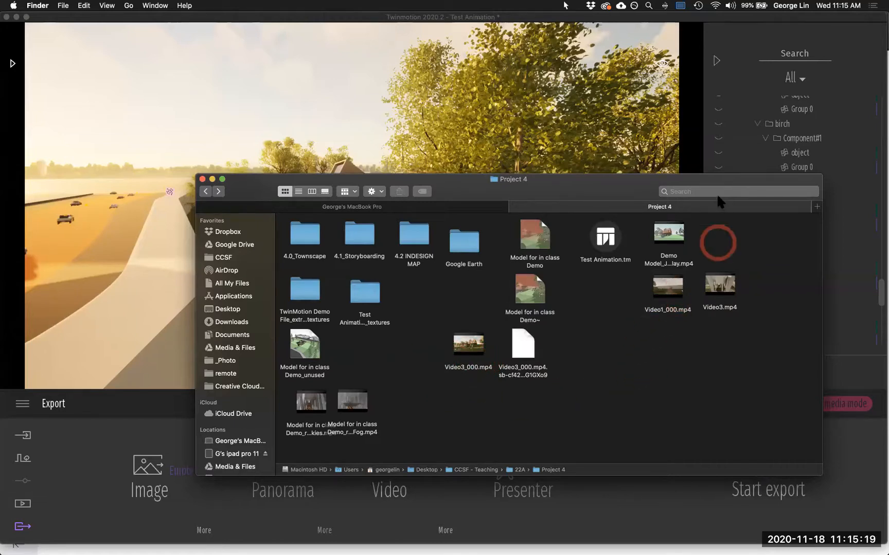
{"action": "left_click_drag", "start_coordinate": [700, 183], "coordinate": [575, 120]}
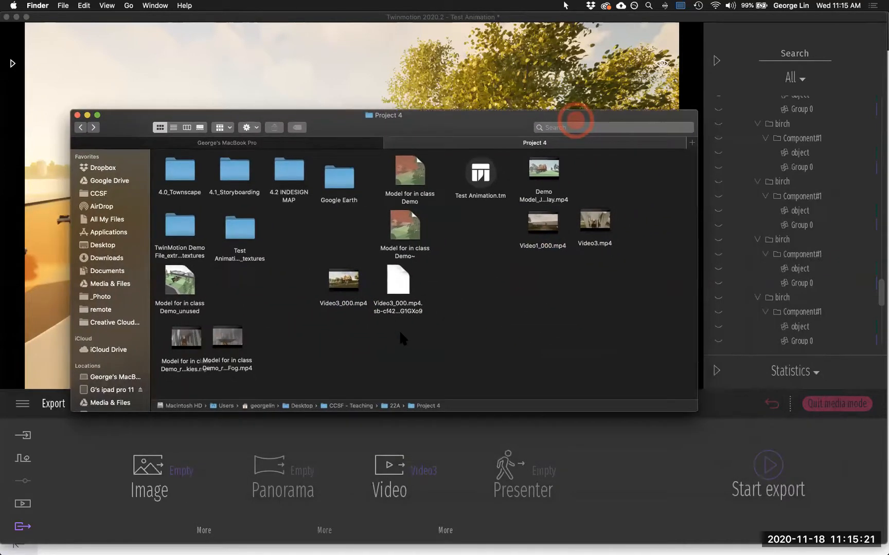
{"action": "left_click", "coordinate": [344, 304]}
{"action": "key", "text": "space"}
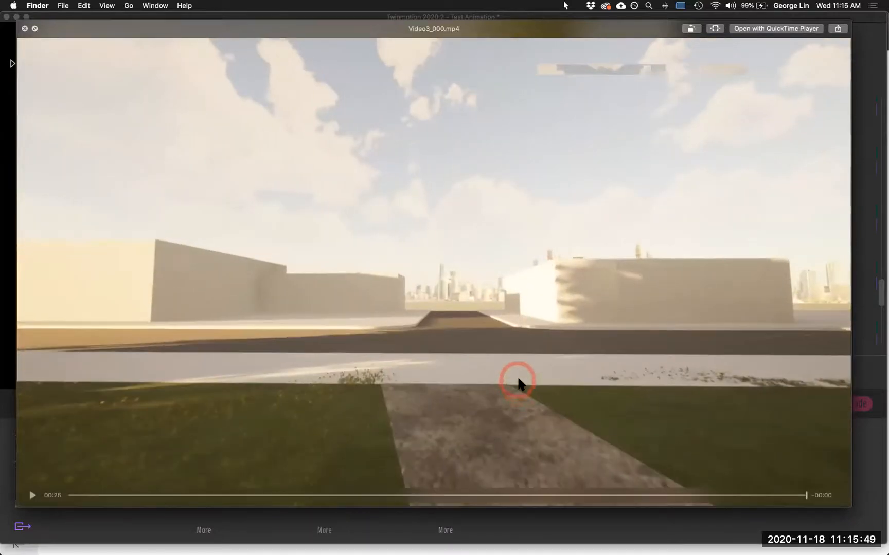
{"action": "key", "text": "space"}
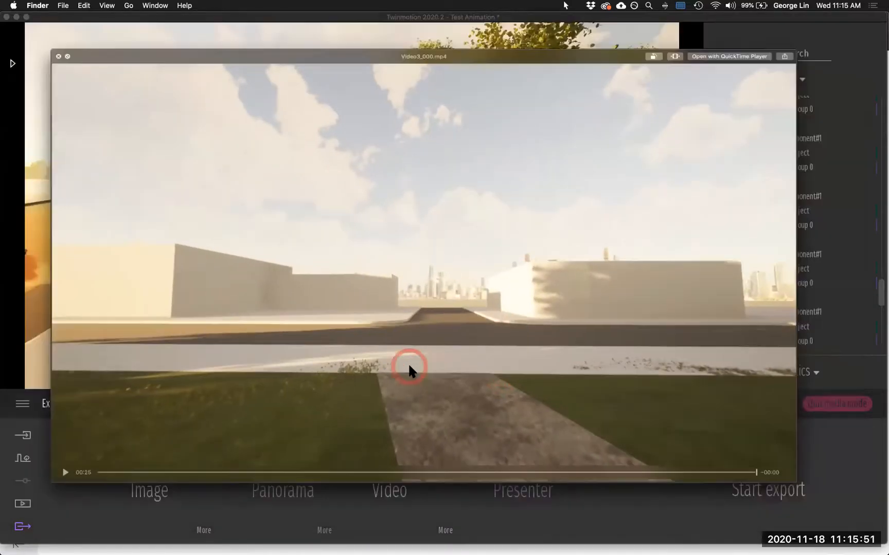
{"action": "key", "text": "space"}
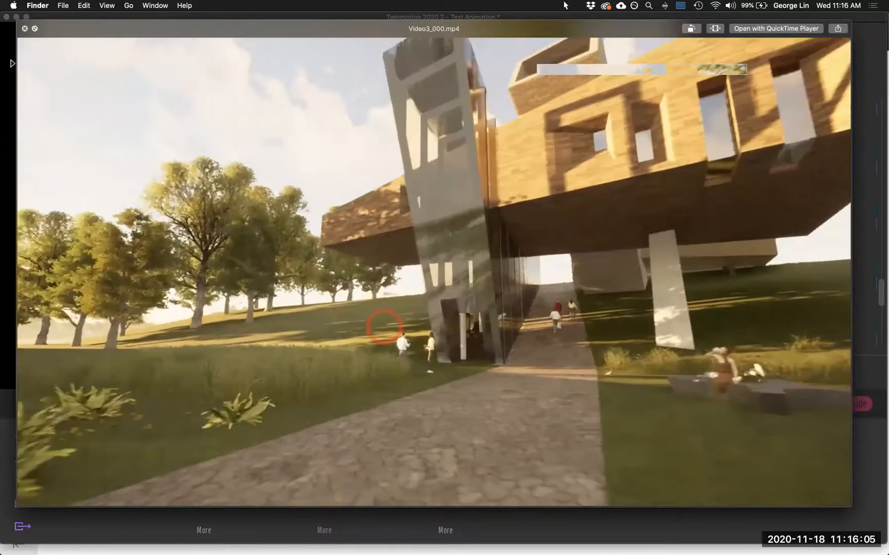
{"action": "key", "text": "space"}
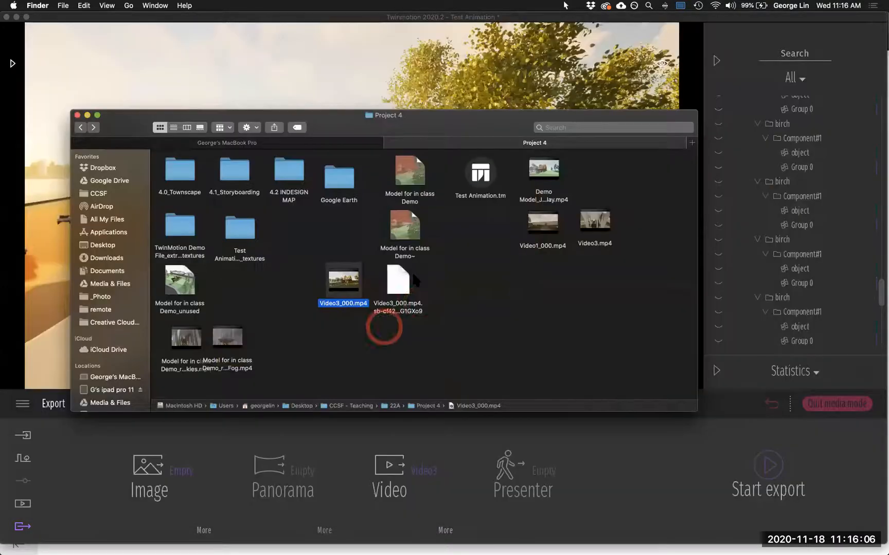
Step: Switch to Twinmotion, go from the export settings to the Context tools, and quit media mode
{"action": "left_click", "coordinate": [403, 20]}
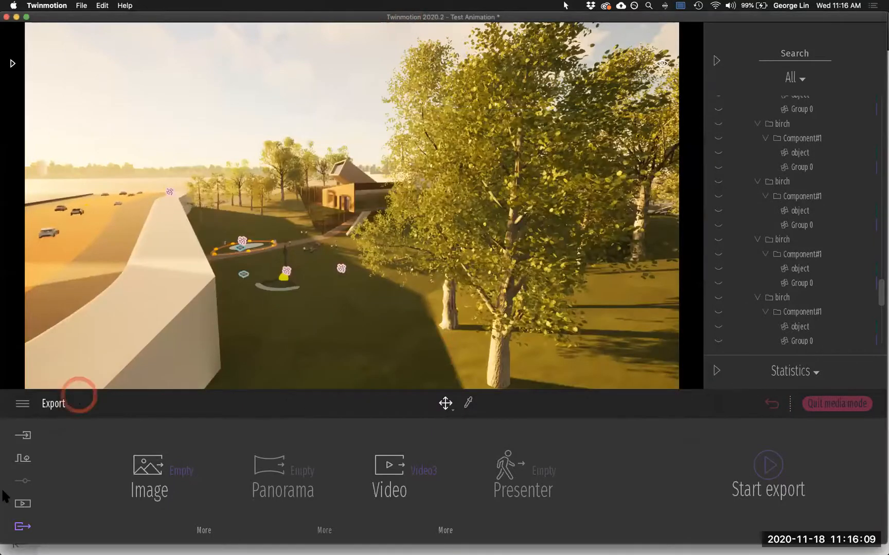
{"action": "left_click", "coordinate": [24, 459]}
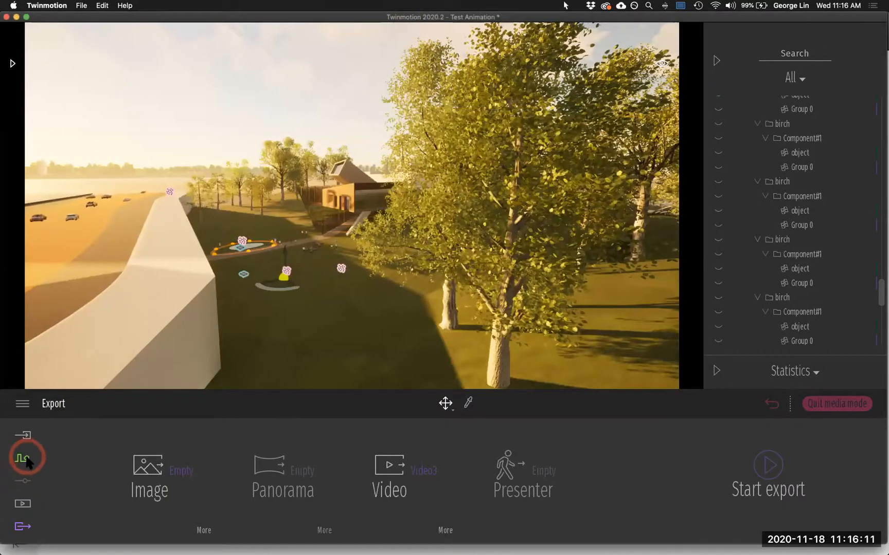
{"action": "left_click", "coordinate": [204, 364]}
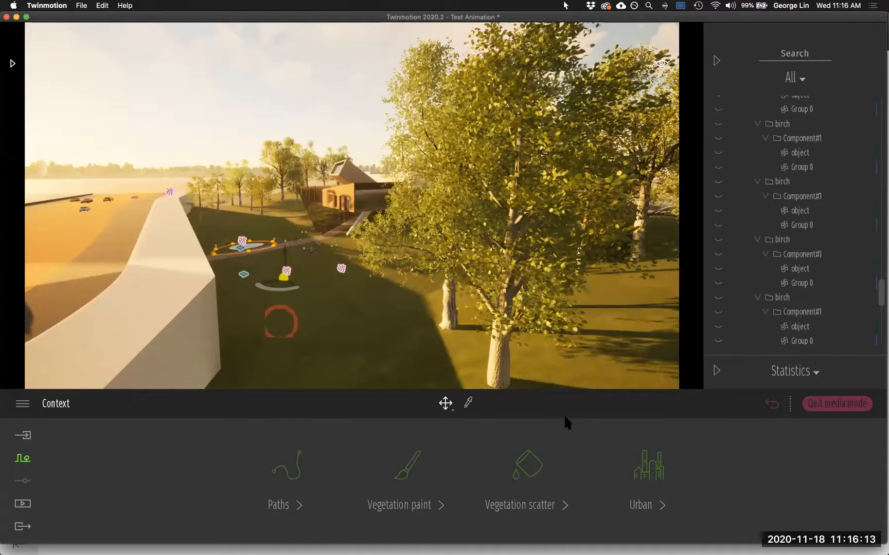
{"action": "left_click", "coordinate": [837, 404]}
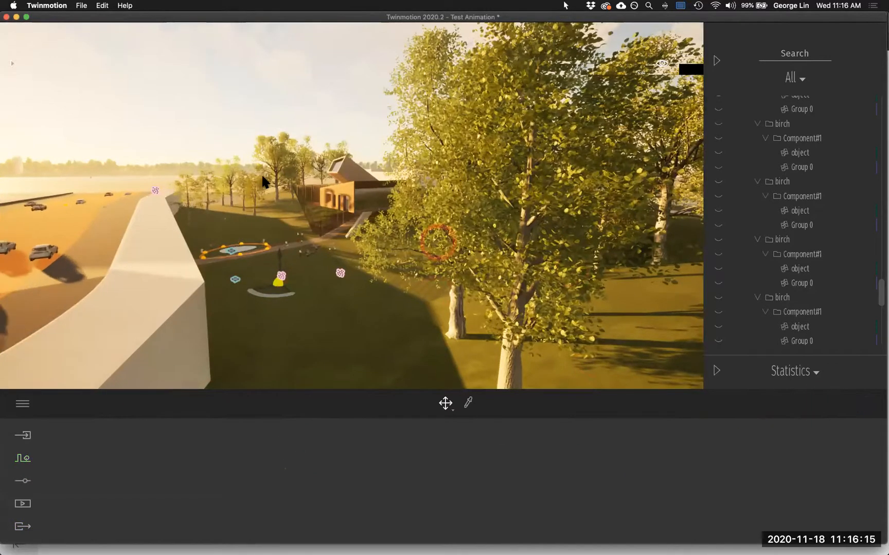
Step: Bring the building into closer view, return to the start of the scenegraph, and collapse its Addin folder
{"action": "middle_click_drag", "start_coordinate": [226, 170], "coordinate": [279, 157]}
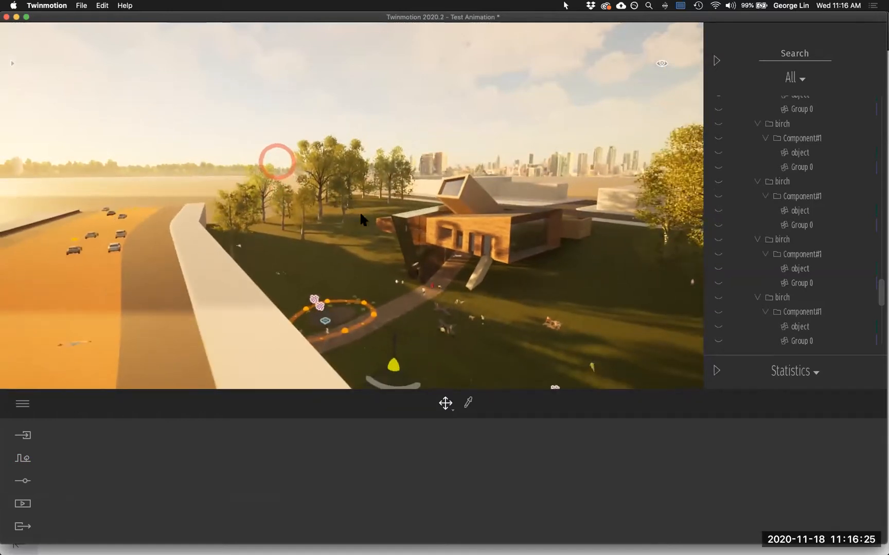
{"action": "scroll", "coordinate": [338, 178], "scroll_direction": "up", "scroll_amount": 5}
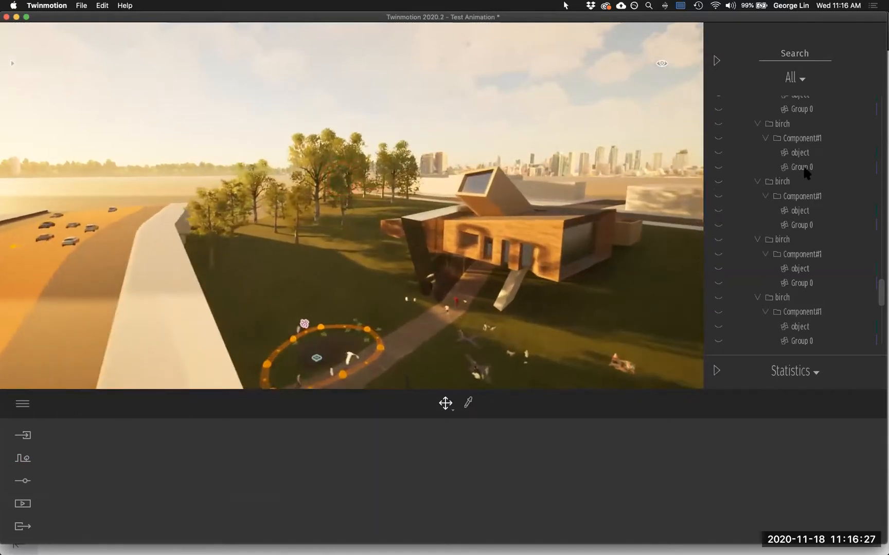
{"action": "scroll", "coordinate": [830, 250], "scroll_direction": "up", "scroll_amount": 6}
{"action": "left_click_drag", "start_coordinate": [880, 262], "coordinate": [879, 99]}
{"action": "left_click", "coordinate": [741, 131]}
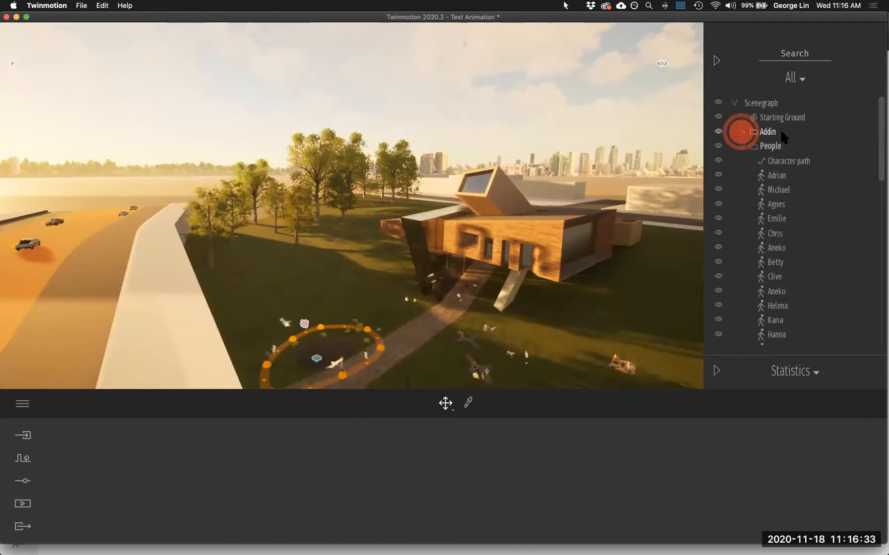
{"action": "left_click", "coordinate": [742, 132]}
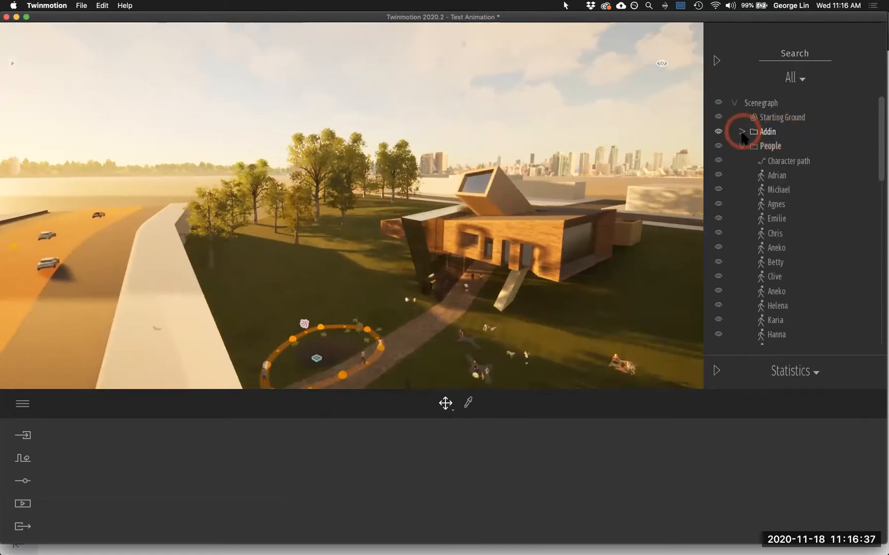
Step: Collapse the People folder in the scenegraph, then expand the New PLants folder to look through its trees and collapse it again
{"action": "left_click", "coordinate": [742, 146]}
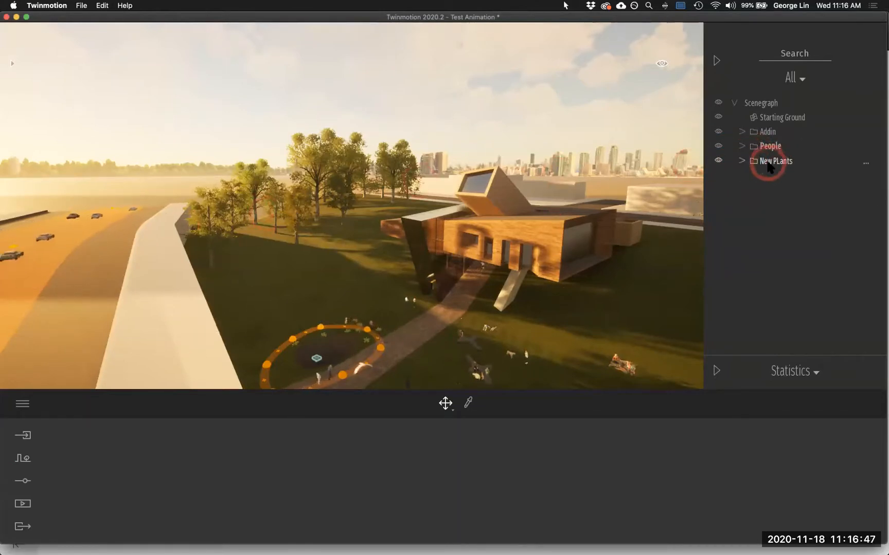
{"action": "left_click", "coordinate": [742, 161]}
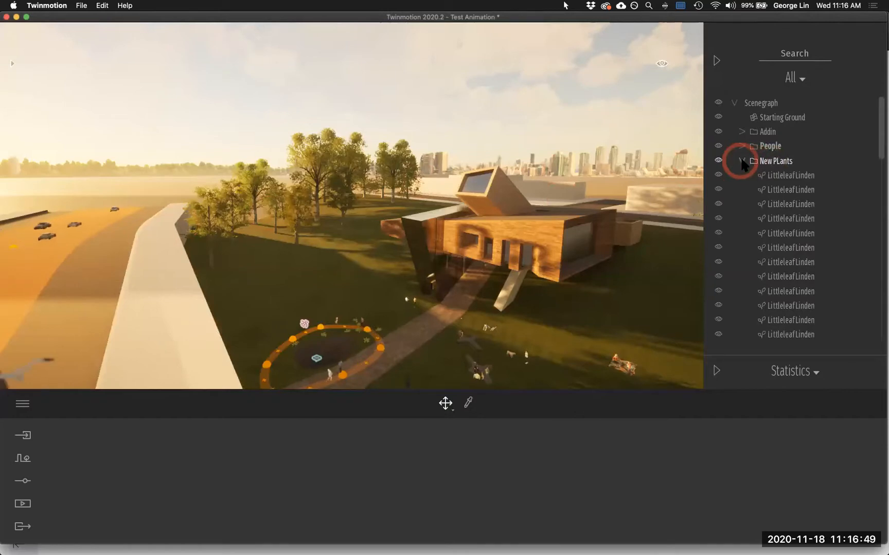
{"action": "left_click", "coordinate": [320, 308]}
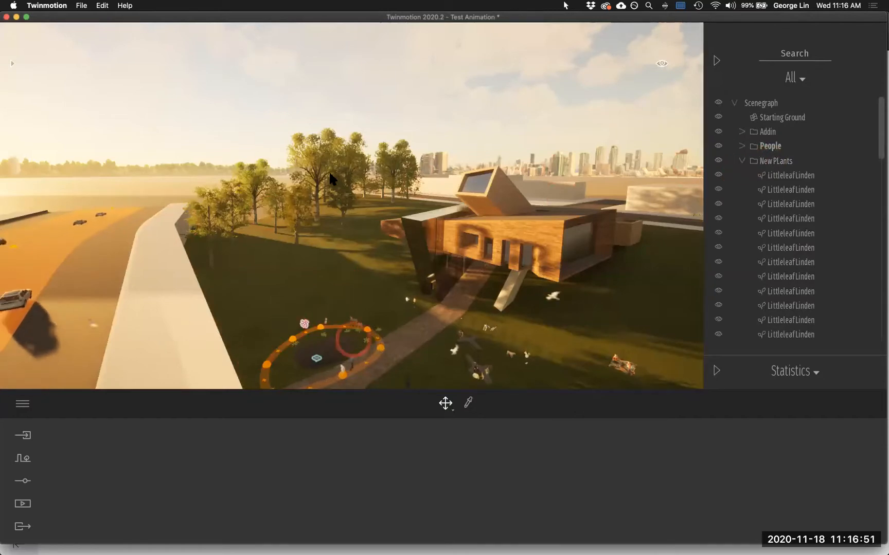
{"action": "left_click", "coordinate": [725, 162]}
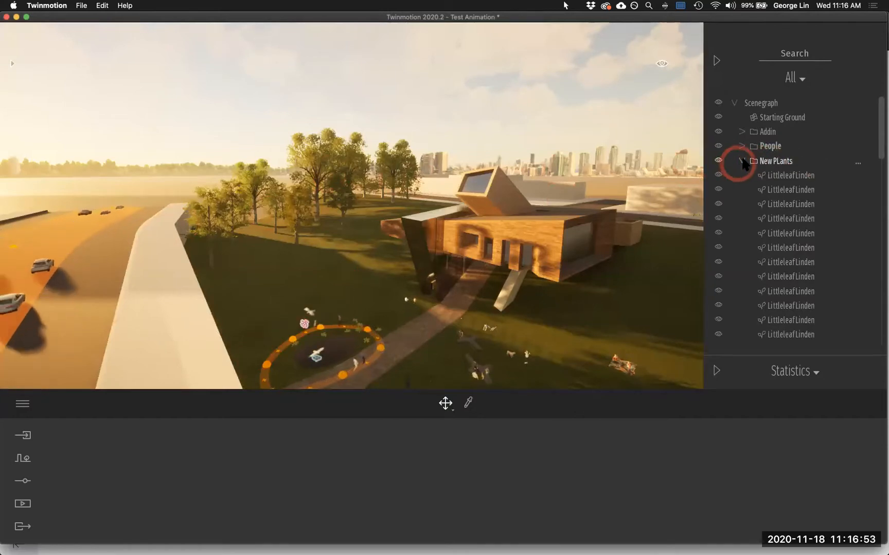
{"action": "left_click", "coordinate": [742, 162]}
{"action": "left_click", "coordinate": [765, 146]}
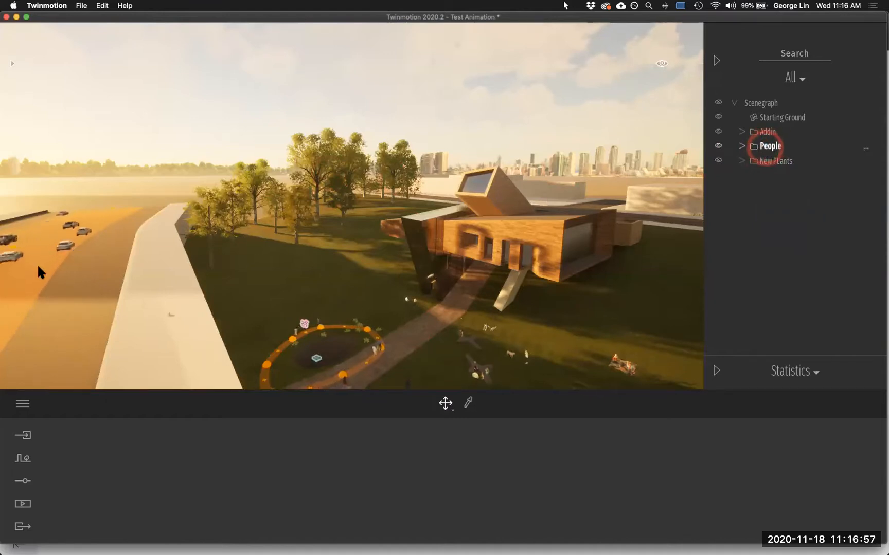
Step: Examine the vehicle traffic on the road from above and open the Context tools to review the Paths option
{"action": "left_click", "coordinate": [88, 238]}
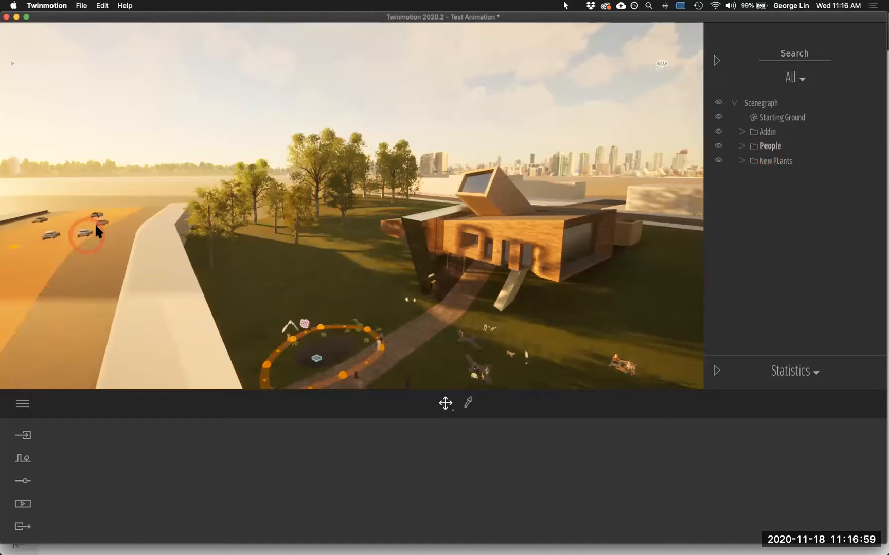
{"action": "key", "text": "s"}
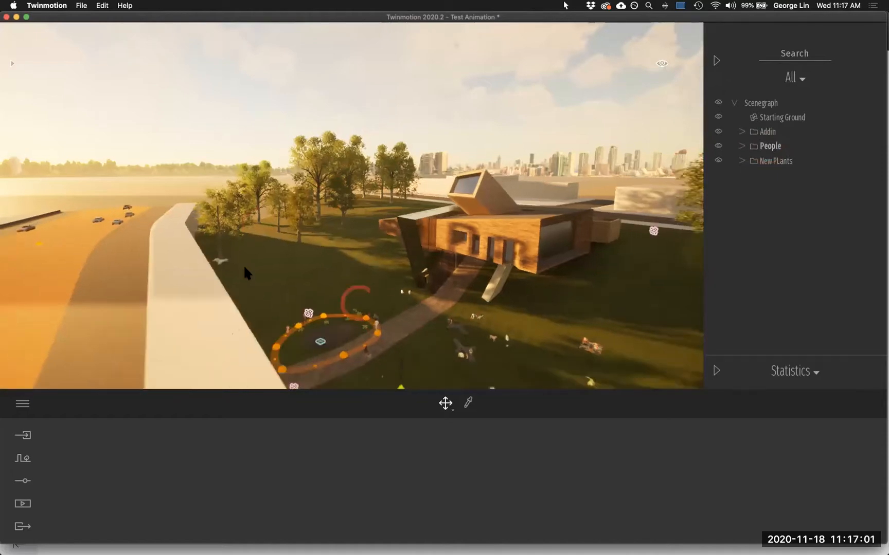
{"action": "key", "text": "a"}
{"action": "middle_click_drag", "start_coordinate": [205, 176], "coordinate": [258, 359]}
{"action": "middle_click_drag", "start_coordinate": [241, 195], "coordinate": [242, 200]}
{"action": "right_click_drag", "start_coordinate": [242, 200], "coordinate": [240, 199]}
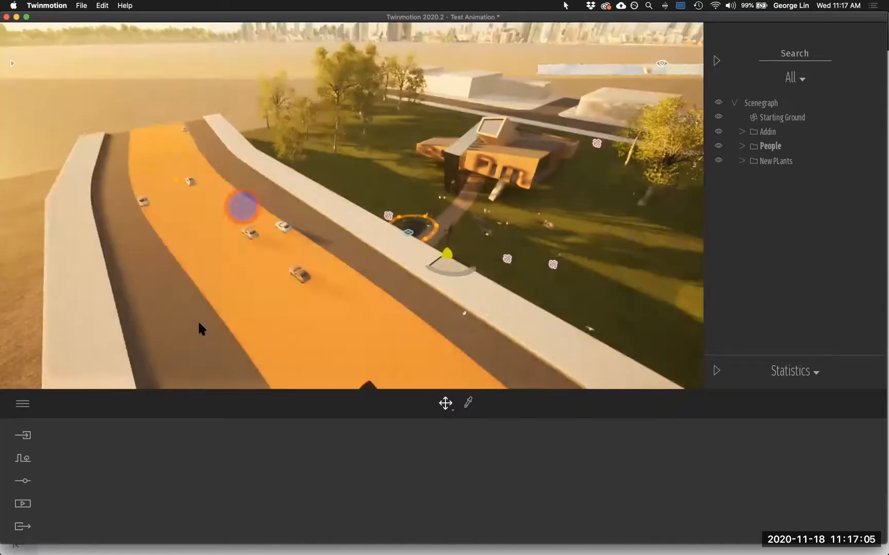
{"action": "left_click", "coordinate": [198, 321]}
{"action": "left_click", "coordinate": [30, 460]}
{"action": "left_click", "coordinate": [26, 459]}
{"action": "left_click", "coordinate": [456, 290]}
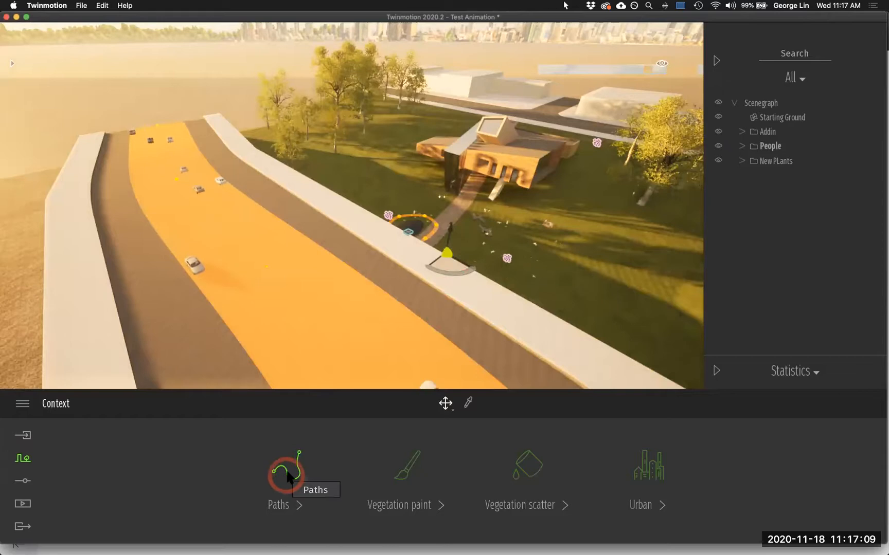
Step: Place the posed human Emmet from the Characters library on the stone path beside the pond, and delete him again
{"action": "key", "text": "d"}
{"action": "key", "text": "d"}
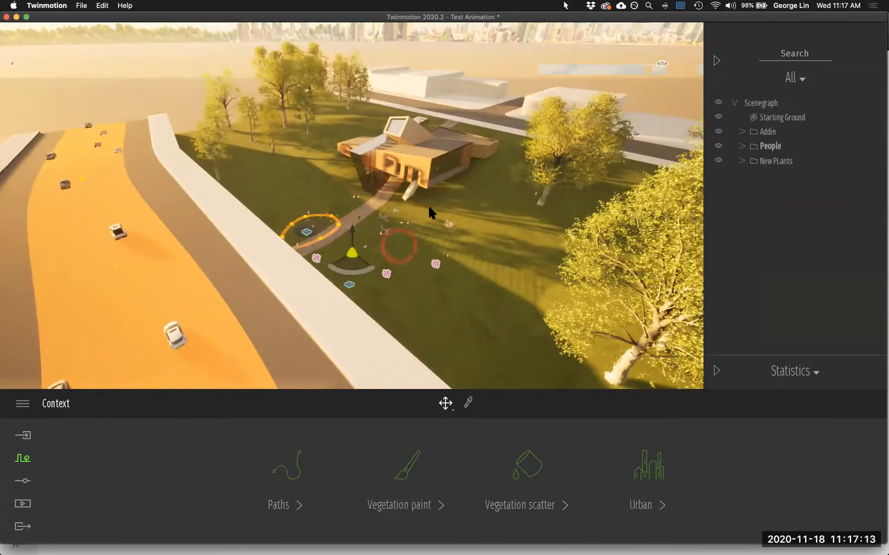
{"action": "key", "text": "d"}
{"action": "key", "text": "w"}
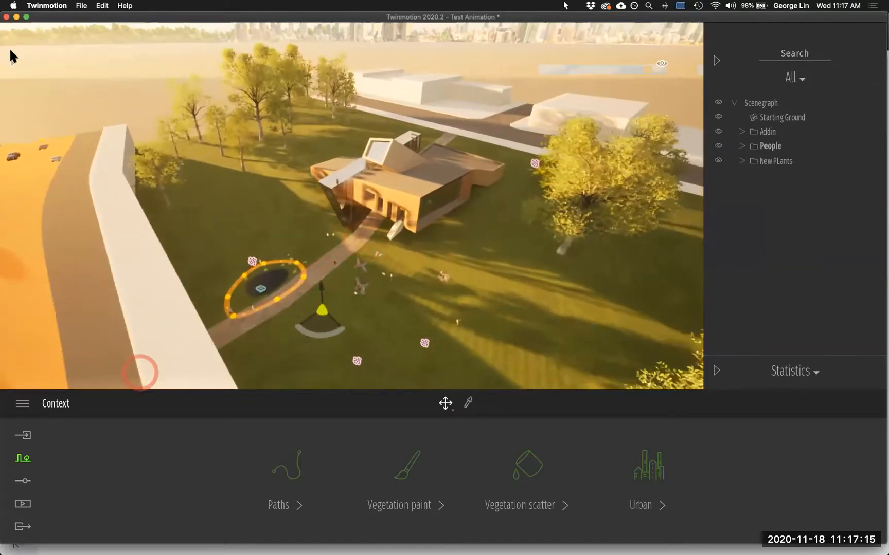
{"action": "left_click", "coordinate": [12, 63]}
{"action": "left_click", "coordinate": [11, 77]}
{"action": "left_click", "coordinate": [57, 203]}
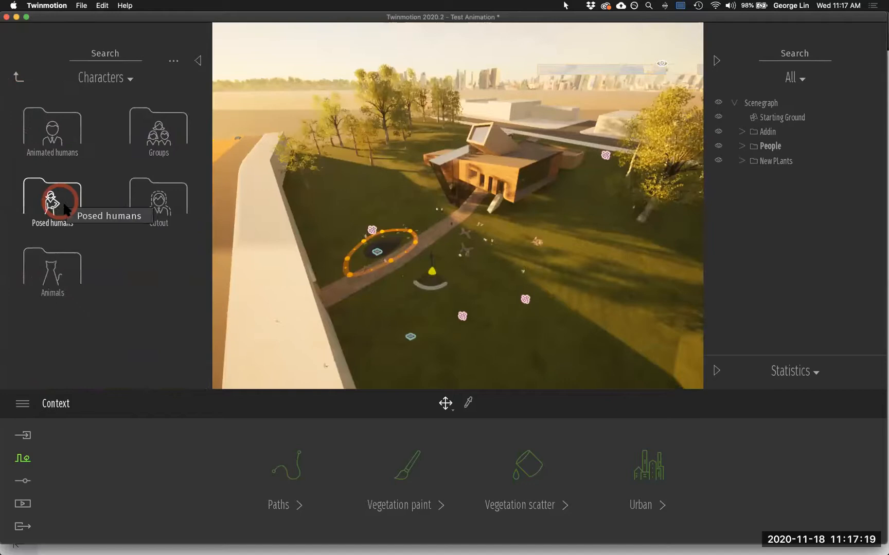
{"action": "left_click_drag", "start_coordinate": [135, 209], "coordinate": [407, 330]}
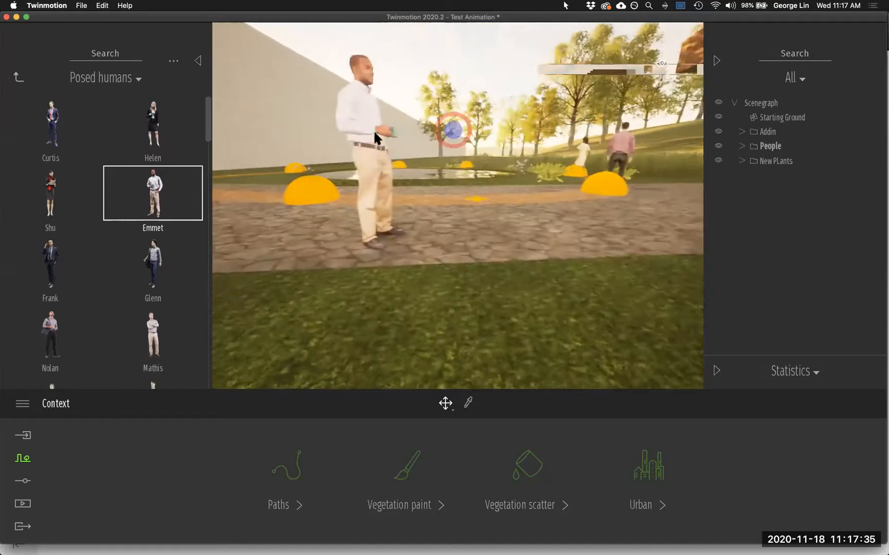
{"action": "left_click", "coordinate": [391, 176]}
{"action": "key", "text": "Delete"}
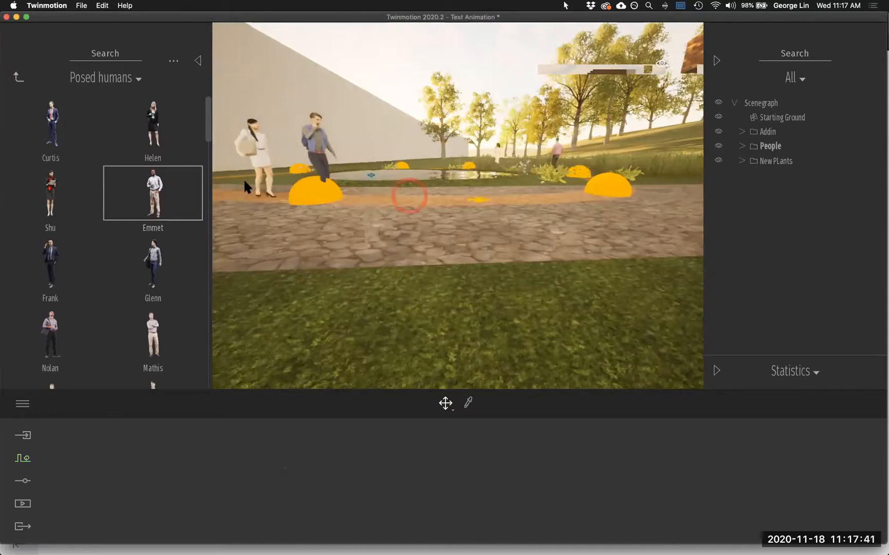
Step: Return to the Characters library categories, bring the pond and building into view, and open the Context tools
{"action": "left_click", "coordinate": [19, 77]}
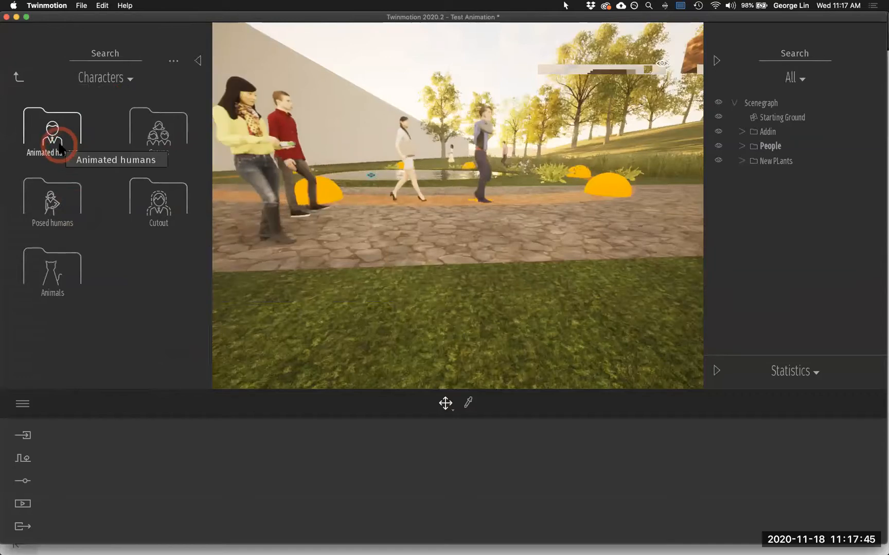
{"action": "left_click_drag", "start_coordinate": [240, 143], "coordinate": [543, 223]}
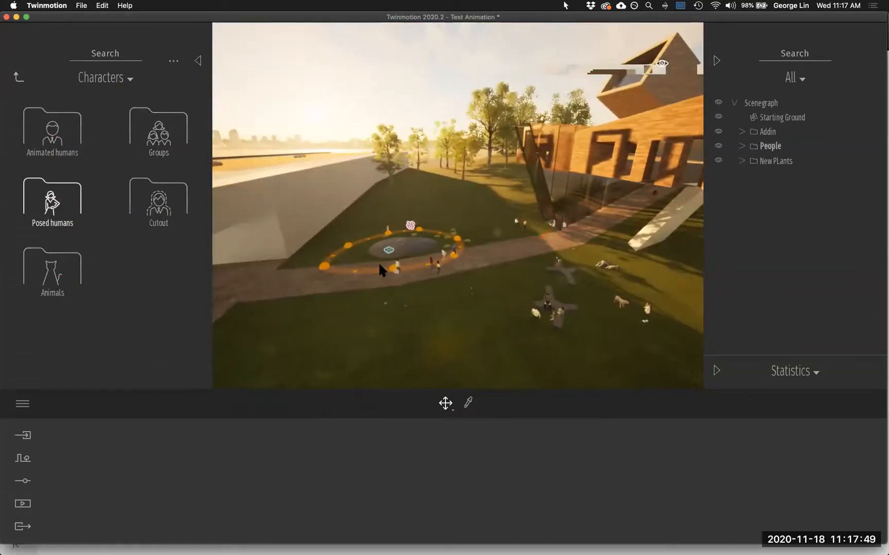
{"action": "left_click", "coordinate": [363, 104]}
{"action": "left_click_drag", "start_coordinate": [604, 294], "coordinate": [590, 299]}
{"action": "left_click_drag", "start_coordinate": [399, 318], "coordinate": [360, 308]}
{"action": "left_click", "coordinate": [23, 458]}
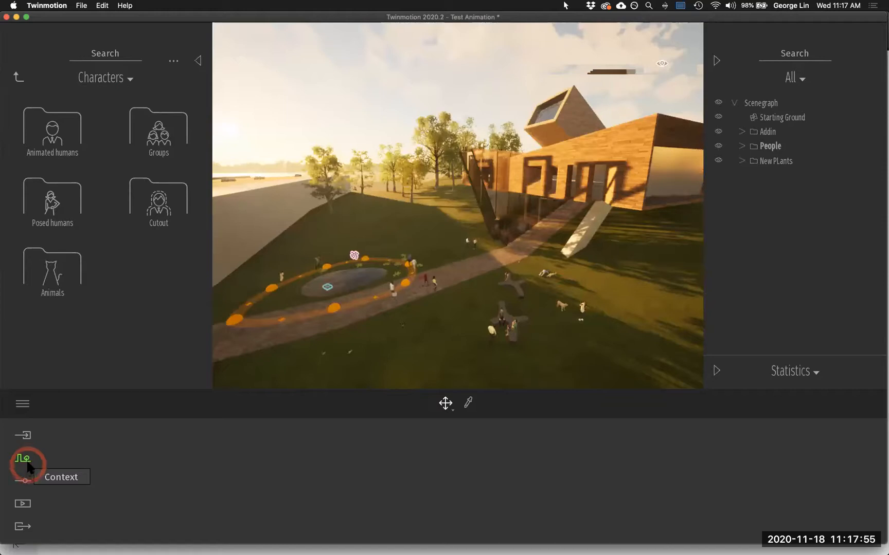
Step: Review the Camera, Localization and Weather settings of the scene
{"action": "left_click", "coordinate": [24, 481]}
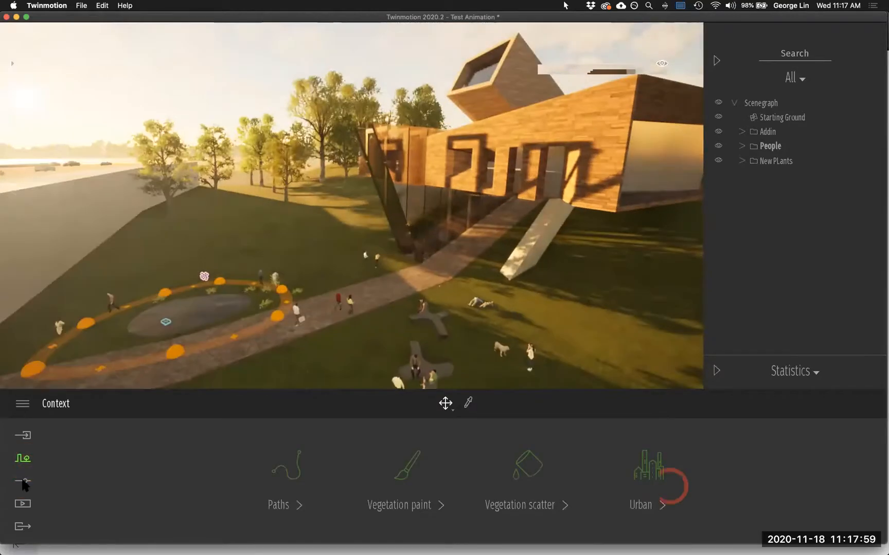
{"action": "left_click", "coordinate": [22, 481]}
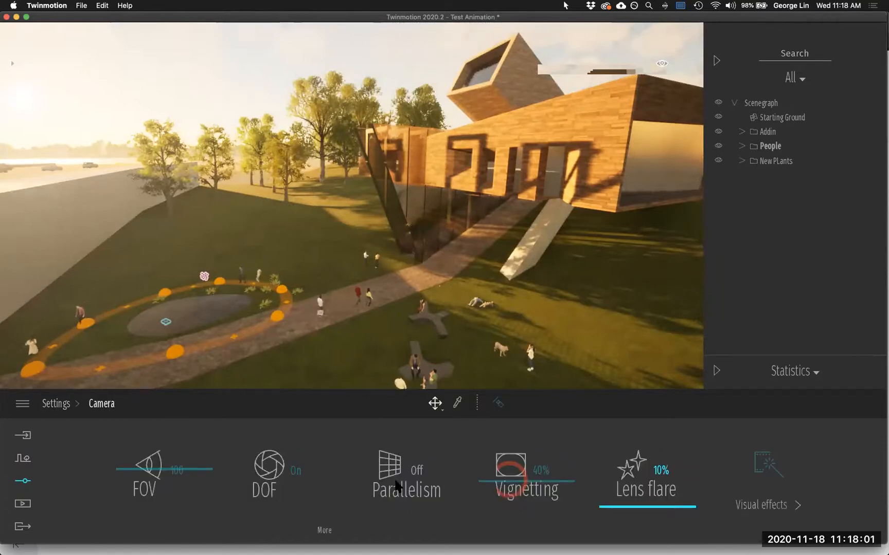
{"action": "left_click", "coordinate": [22, 463]}
{"action": "left_click", "coordinate": [294, 472]}
{"action": "left_click", "coordinate": [23, 481]}
{"action": "left_click", "coordinate": [290, 470]}
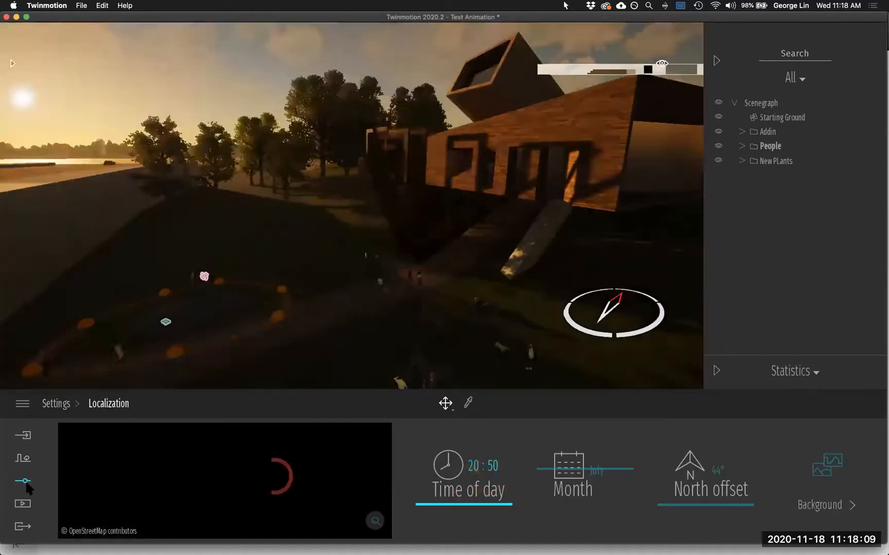
{"action": "left_click", "coordinate": [25, 483]}
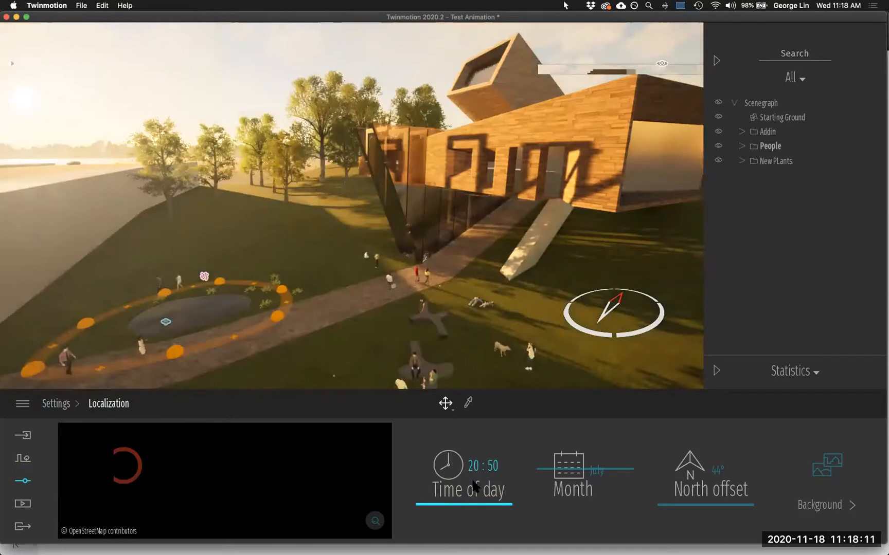
{"action": "left_click", "coordinate": [56, 403]}
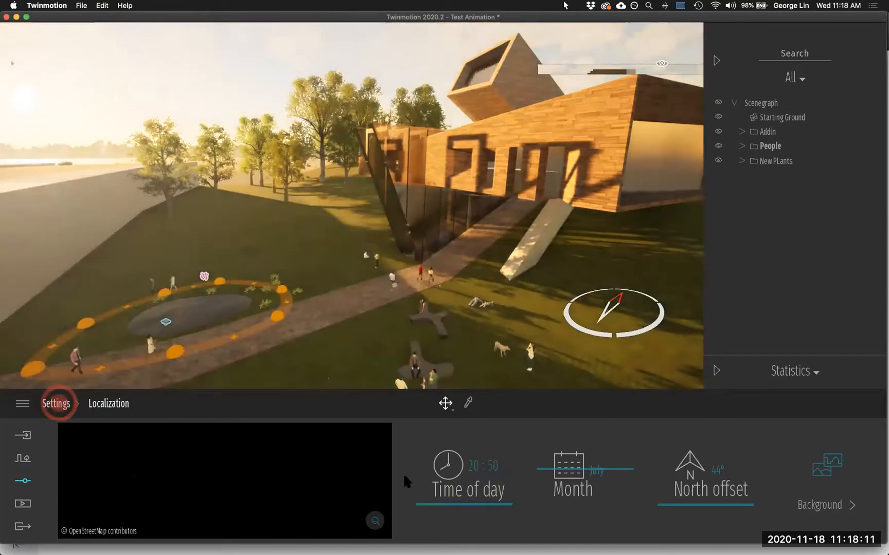
{"action": "left_click", "coordinate": [404, 472]}
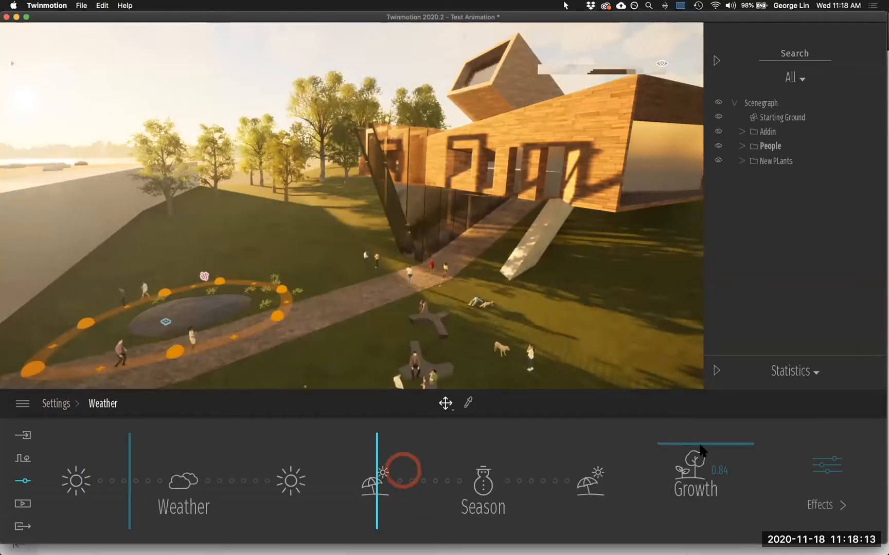
Step: Create a new video in the Media tools from the current view of the pond and building
{"action": "left_click", "coordinate": [22, 505]}
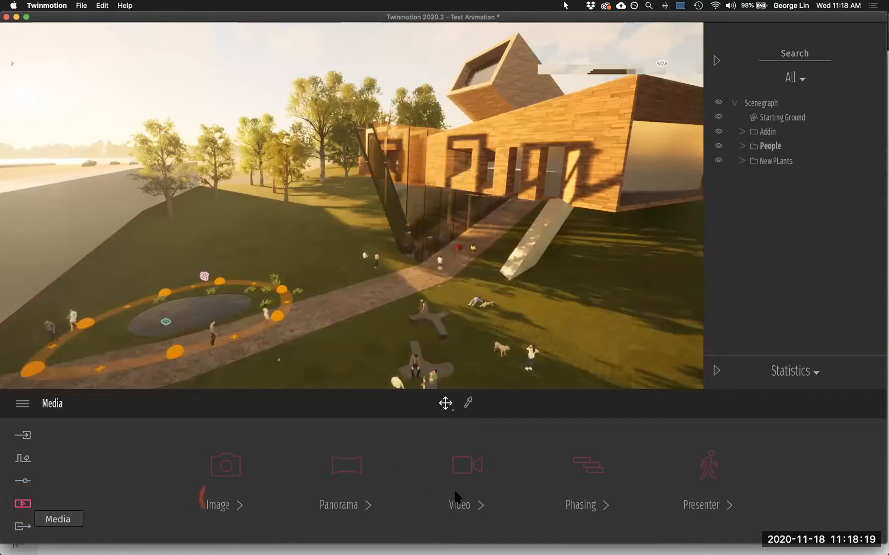
{"action": "left_click", "coordinate": [468, 471]}
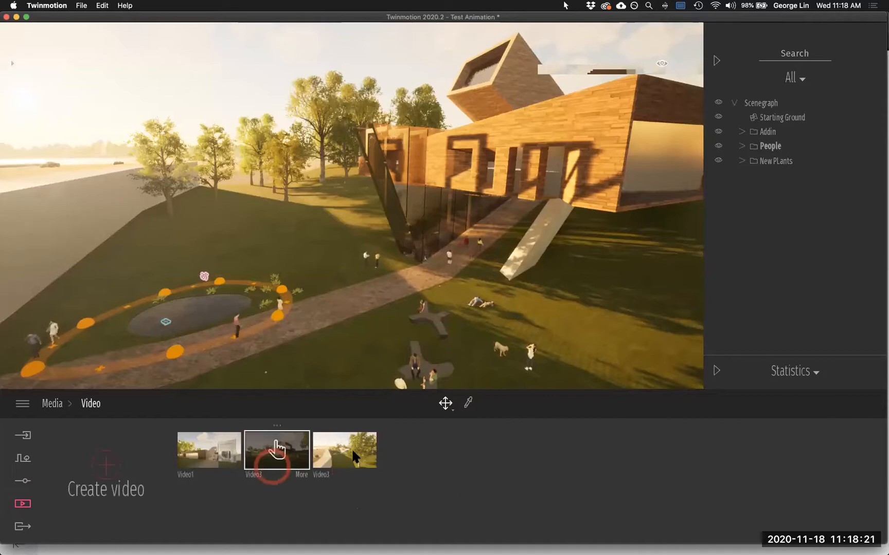
{"action": "left_click", "coordinate": [121, 459]}
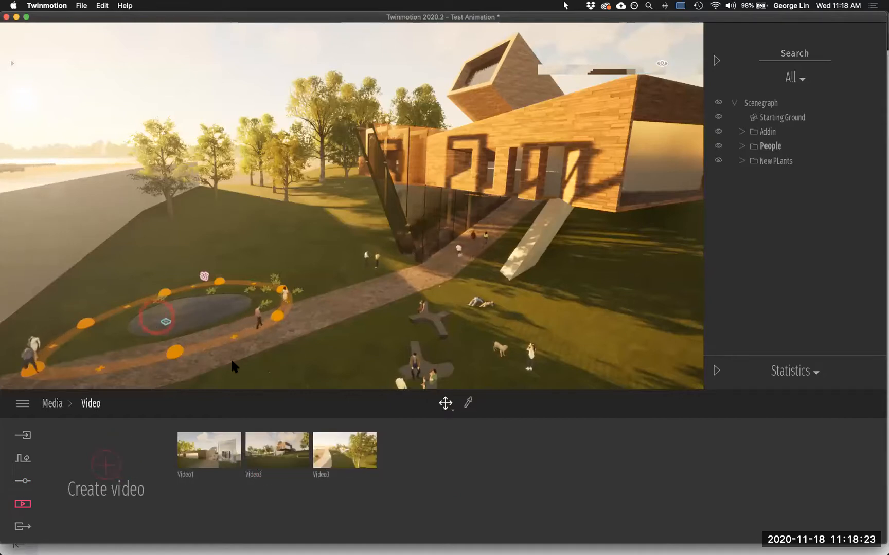
{"action": "left_click", "coordinate": [118, 468]}
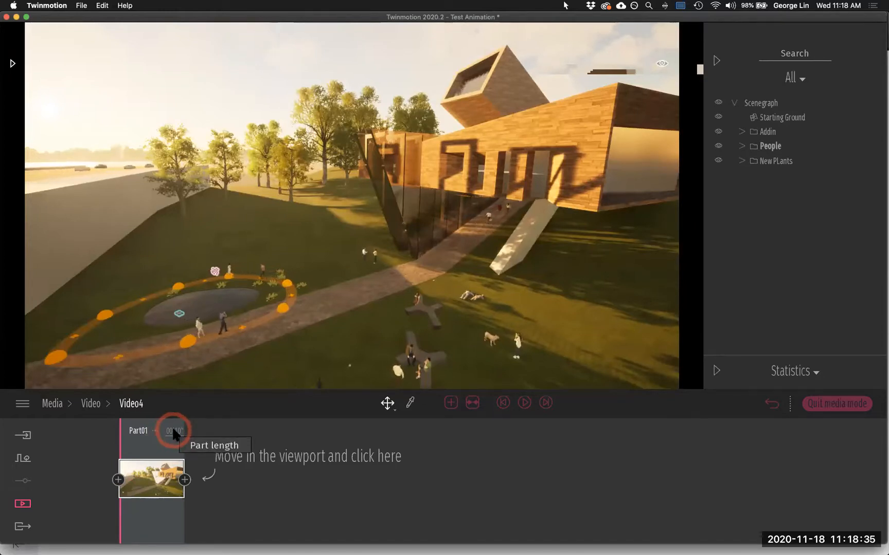
Step: Inspect the part length setting of Part01 in the new video
{"action": "left_click", "coordinate": [175, 430]}
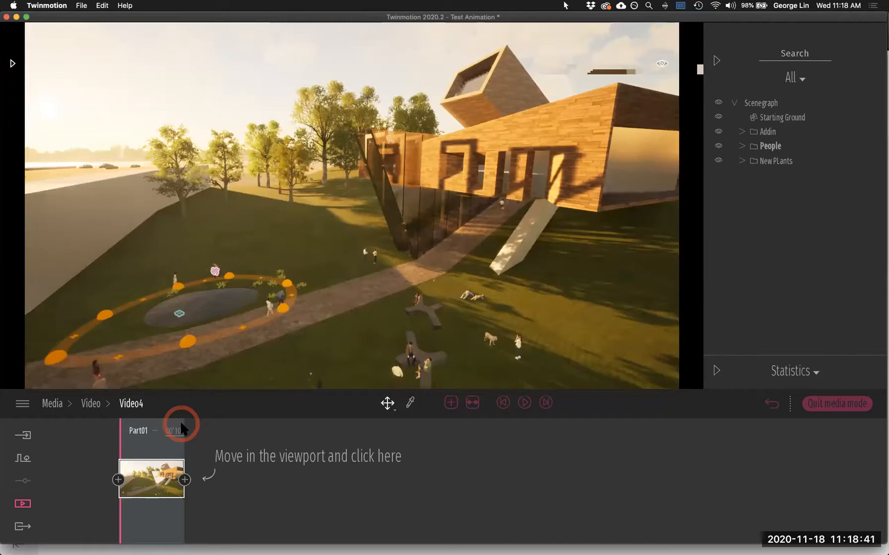
{"action": "left_click", "coordinate": [44, 473]}
{"action": "left_click", "coordinate": [123, 370]}
{"action": "left_click", "coordinate": [165, 281]}
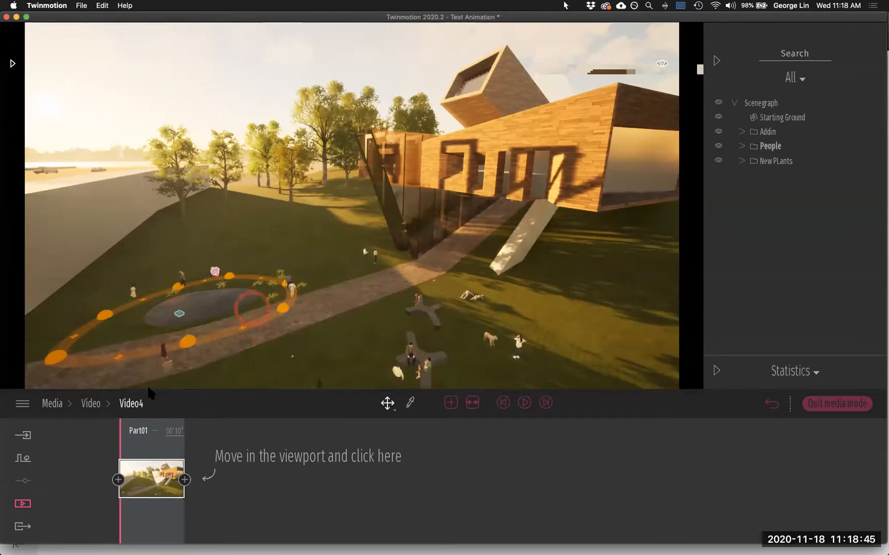
{"action": "left_click", "coordinate": [174, 431]}
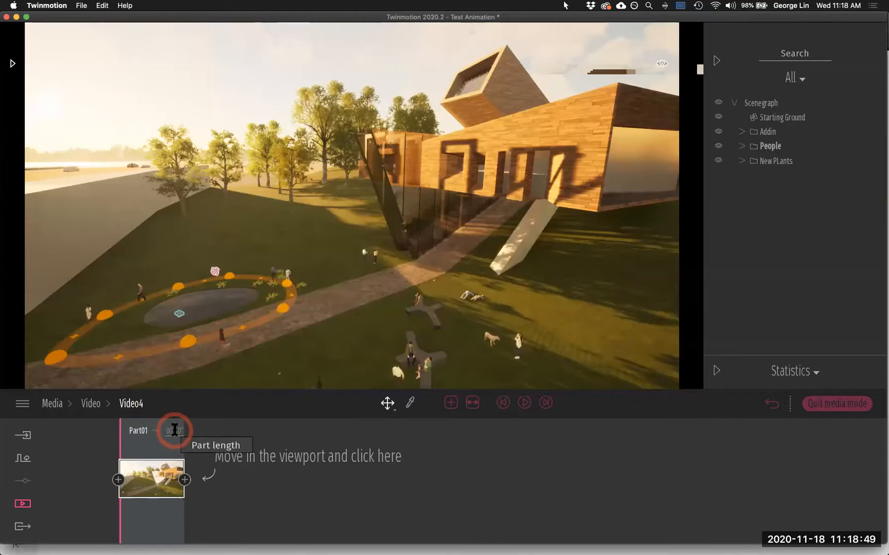
{"action": "left_click", "coordinate": [175, 438]}
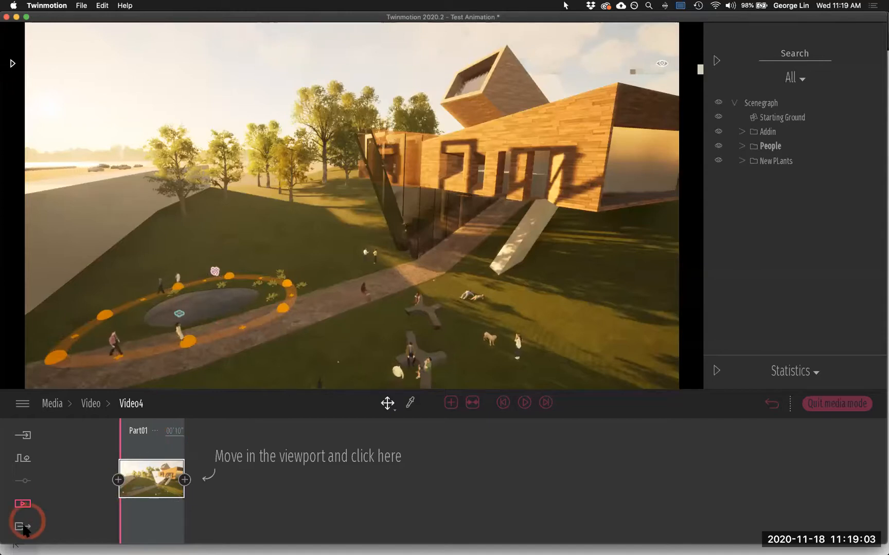
Step: Review the Export options, checking the video selection and the start of the export
{"action": "left_click", "coordinate": [418, 470]}
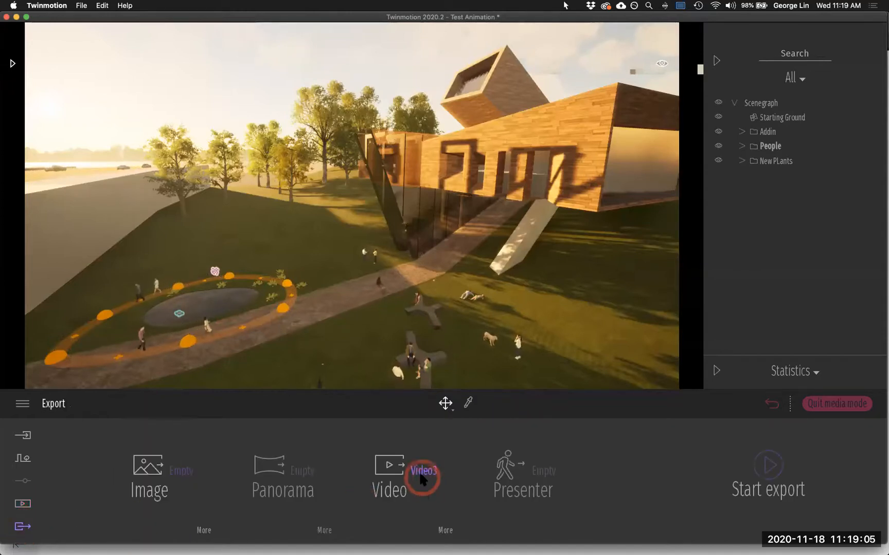
{"action": "left_click", "coordinate": [378, 288]}
{"action": "left_click", "coordinate": [432, 301]}
{"action": "left_click", "coordinate": [431, 470]}
{"action": "left_click", "coordinate": [774, 483]}
{"action": "left_click", "coordinate": [735, 342]}
{"action": "left_click", "coordinate": [782, 425]}
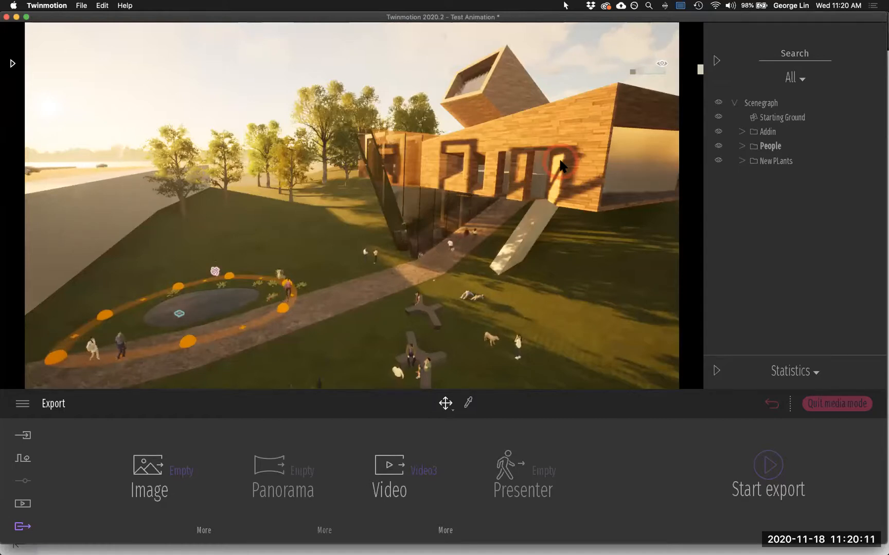
{"action": "left_click", "coordinate": [468, 224]}
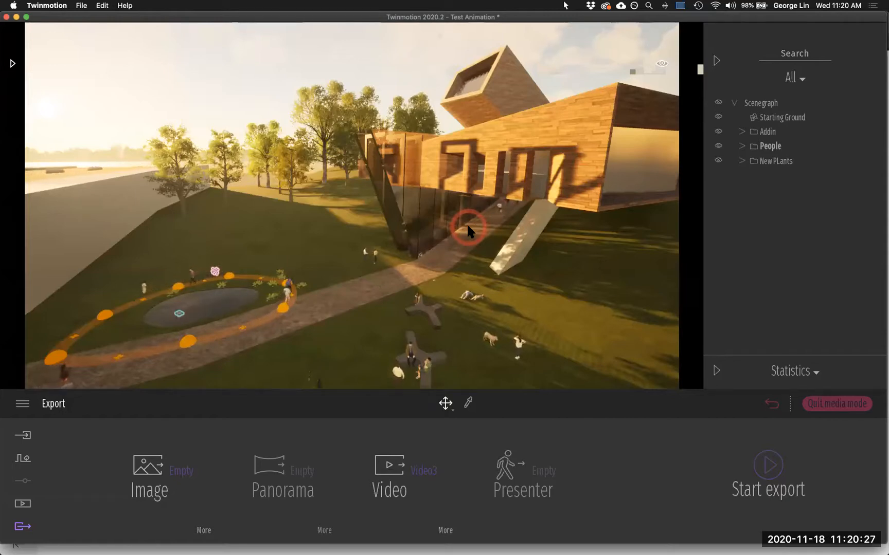
{"action": "left_click", "coordinate": [422, 227]}
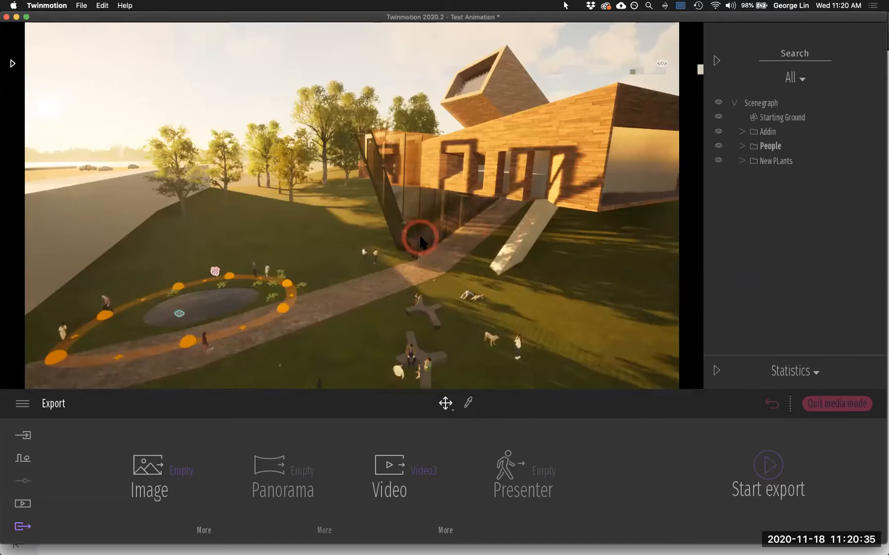
Step: Examine the building, its approach path and the distant city skyline from several viewpoints
{"action": "left_click_drag", "start_coordinate": [419, 252], "coordinate": [481, 203]}
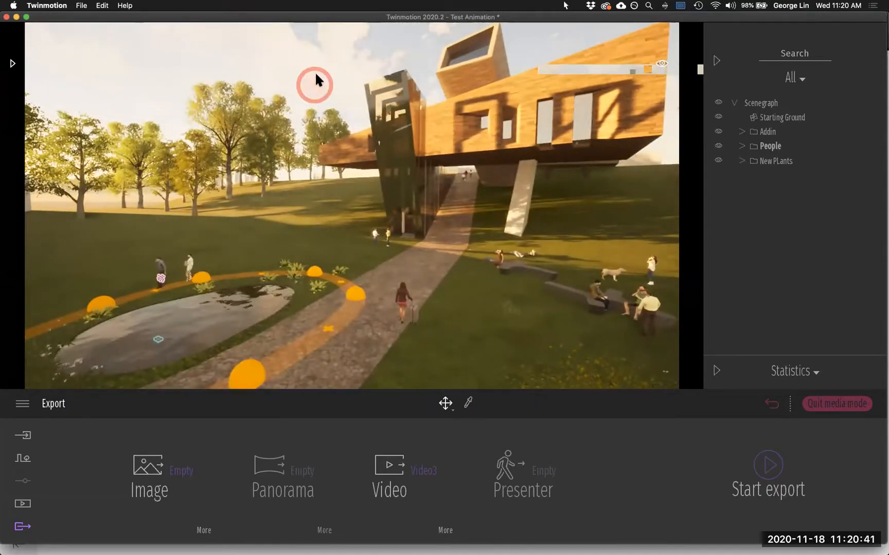
{"action": "left_click_drag", "start_coordinate": [480, 234], "coordinate": [433, 198]}
{"action": "left_click_drag", "start_coordinate": [666, 348], "coordinate": [643, 342]}
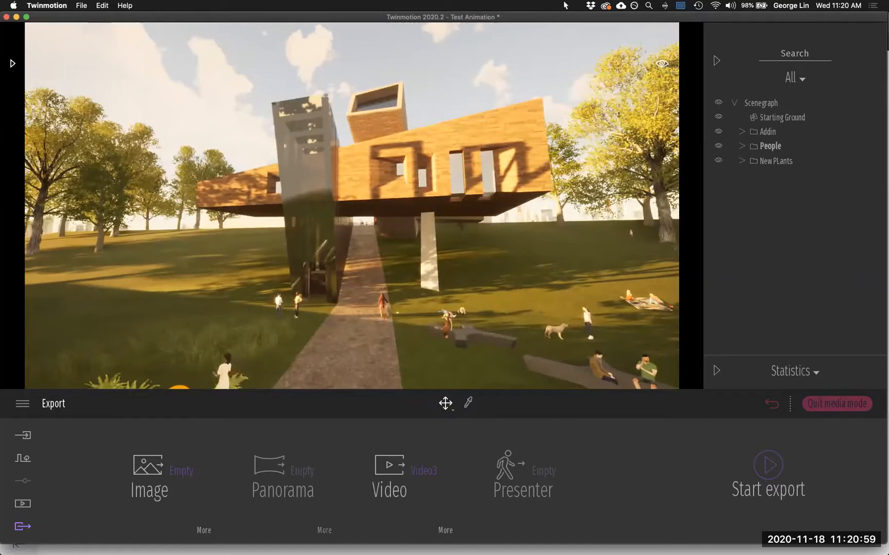
{"action": "left_click", "coordinate": [780, 60]}
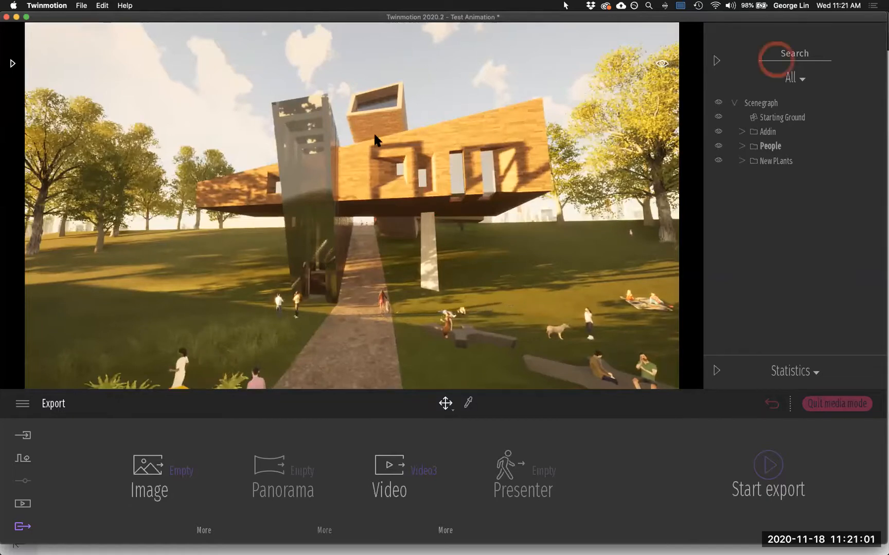
{"action": "left_click", "coordinate": [370, 148]}
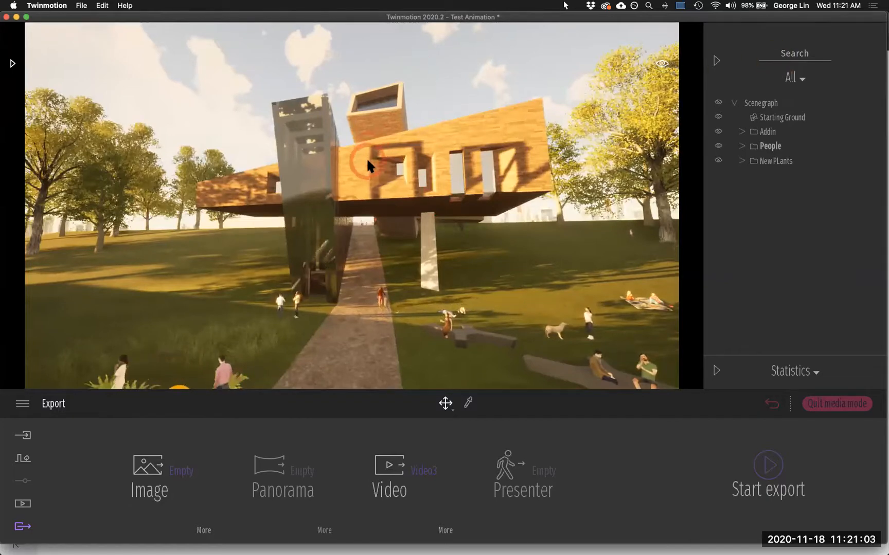
{"action": "left_click", "coordinate": [367, 160]}
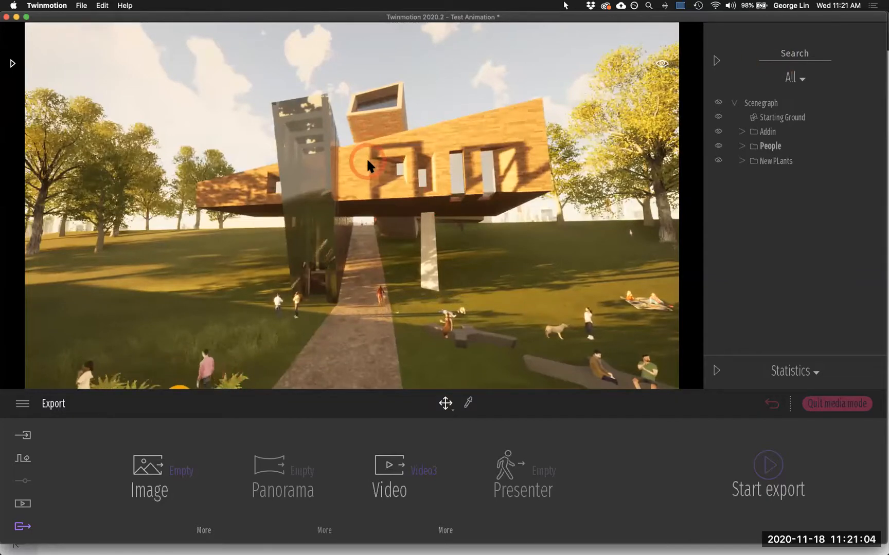
{"action": "left_click", "coordinate": [329, 276]}
{"action": "left_click", "coordinate": [424, 118]}
{"action": "left_click_drag", "start_coordinate": [423, 132], "coordinate": [421, 163]}
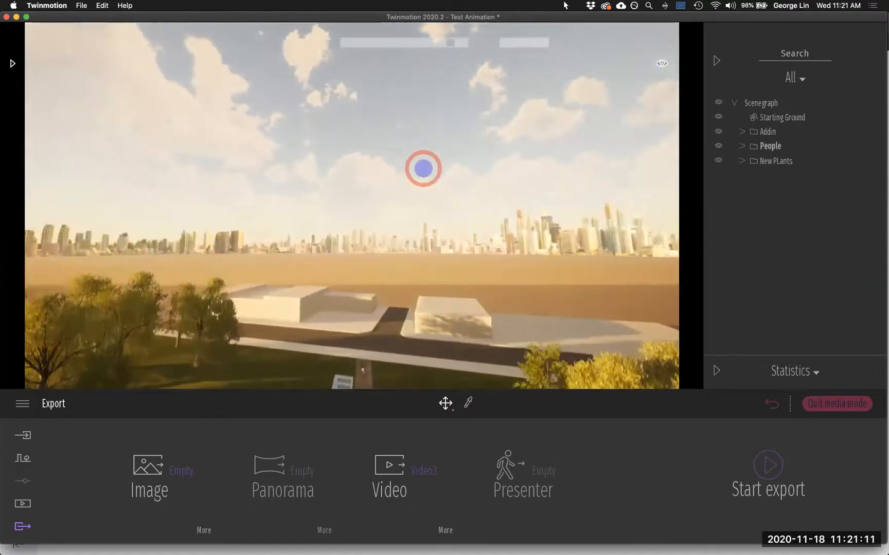
Step: Quit media mode and open the Urban map tool of the Context tools
{"action": "left_click", "coordinate": [196, 469]}
{"action": "left_click", "coordinate": [96, 476]}
{"action": "left_click", "coordinate": [29, 458]}
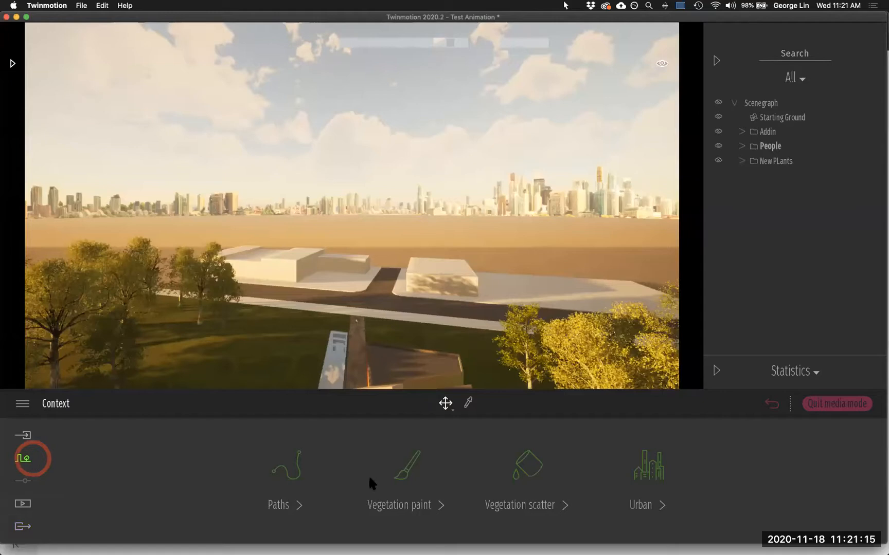
{"action": "left_click", "coordinate": [13, 480]}
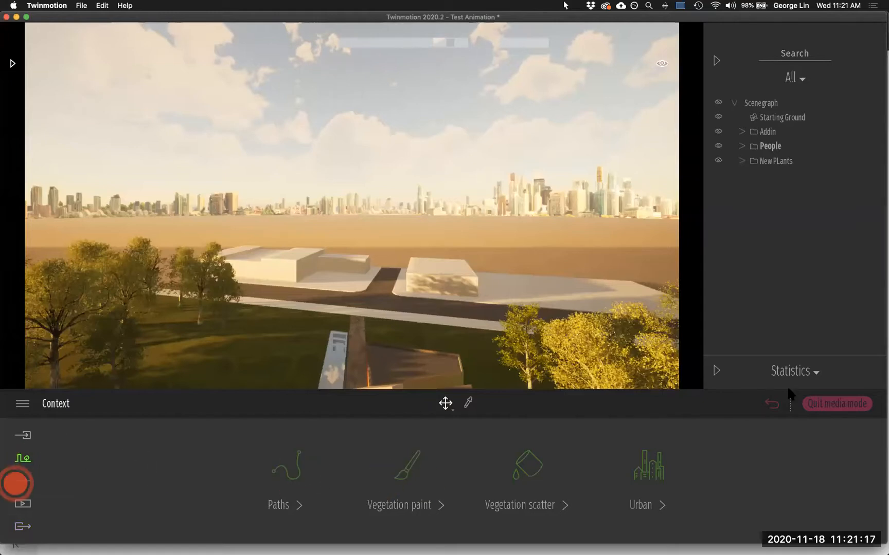
{"action": "left_click", "coordinate": [854, 404]}
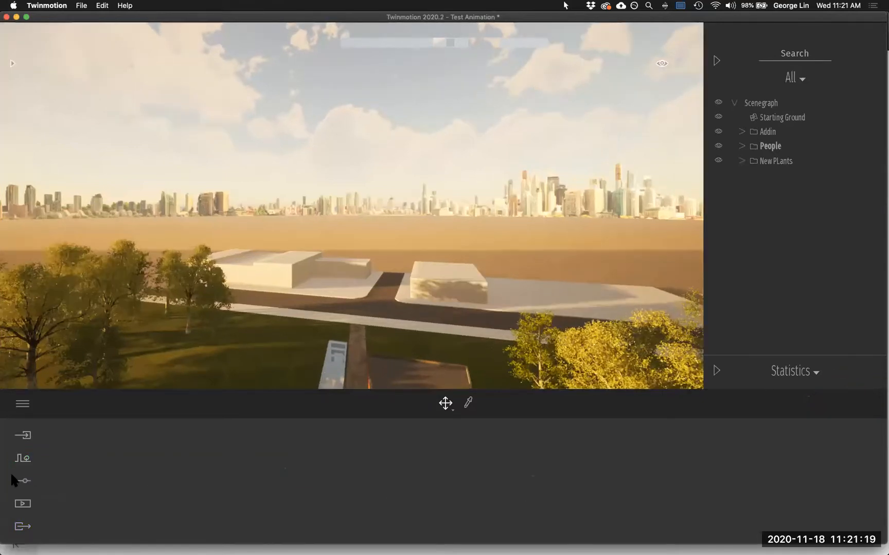
{"action": "left_click", "coordinate": [23, 481]}
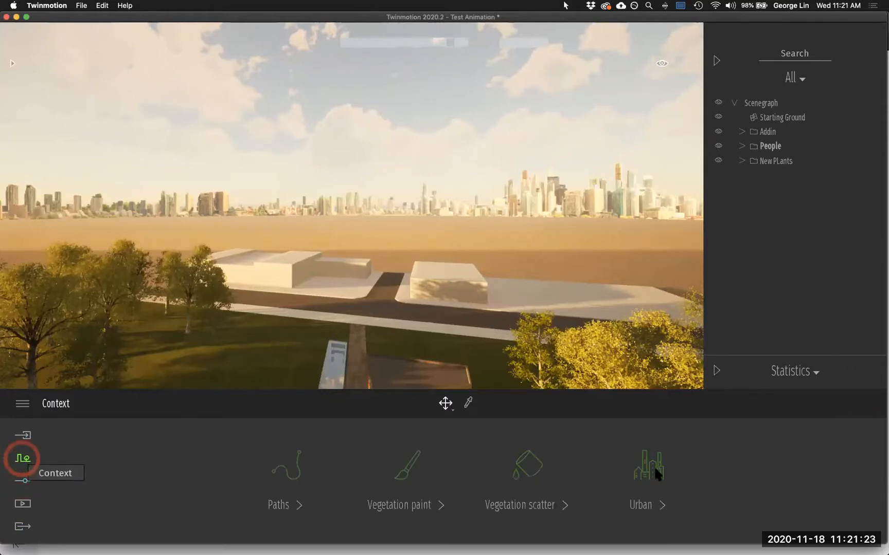
{"action": "left_click", "coordinate": [655, 468]}
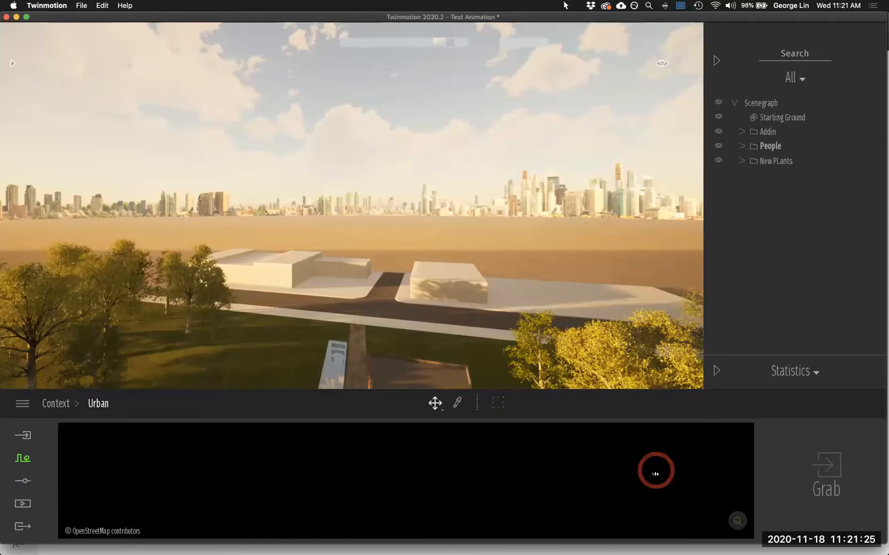
Step: Open the available background pictures in the scene's Location settings
{"action": "left_click", "coordinate": [23, 435]}
{"action": "left_click", "coordinate": [23, 479]}
{"action": "left_click", "coordinate": [343, 478]}
{"action": "left_click", "coordinate": [282, 470]}
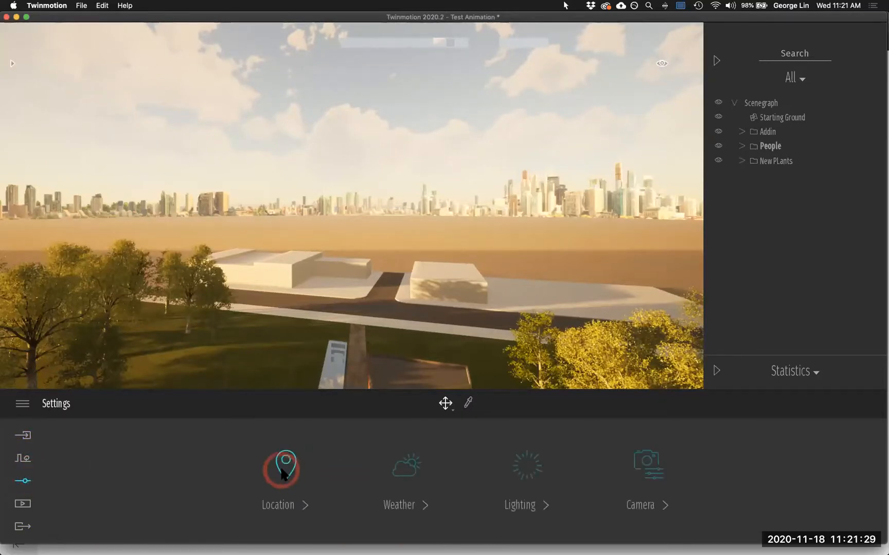
{"action": "left_click", "coordinate": [823, 466]}
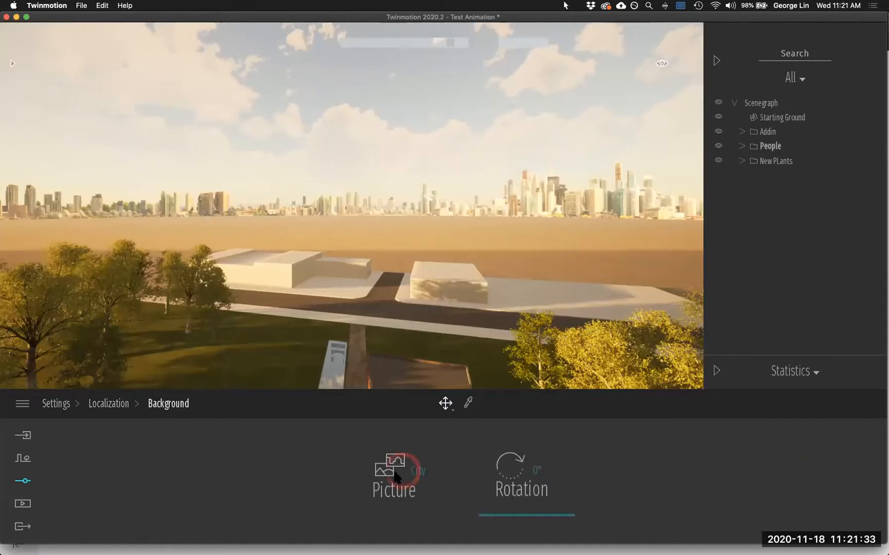
{"action": "left_click", "coordinate": [393, 477]}
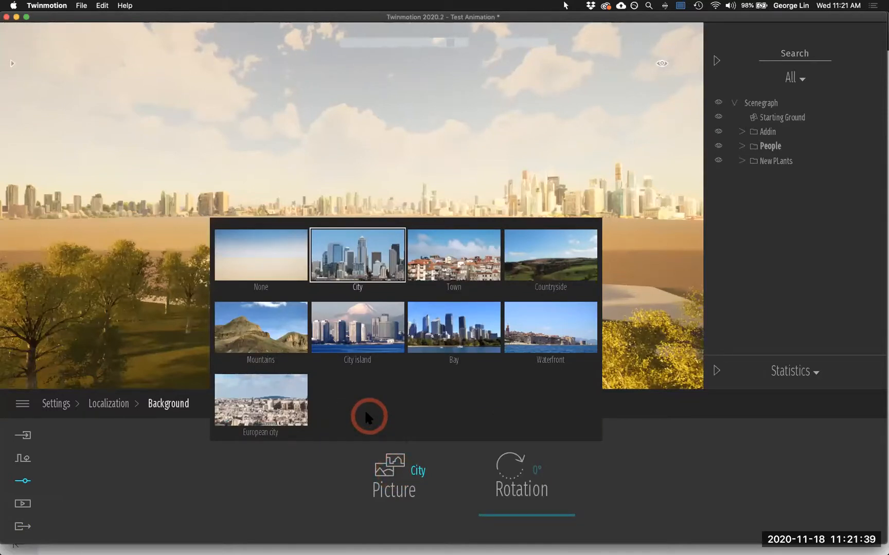
Step: Close the picture choices and examine the City background along the horizon around the site
{"action": "left_click", "coordinate": [405, 411]}
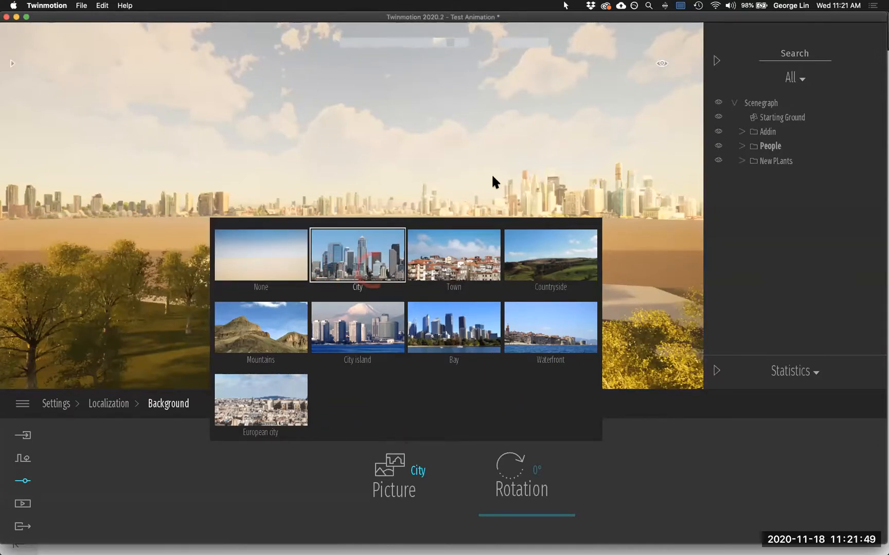
{"action": "left_click", "coordinate": [514, 177]}
{"action": "left_click_drag", "start_coordinate": [341, 162], "coordinate": [224, 198]}
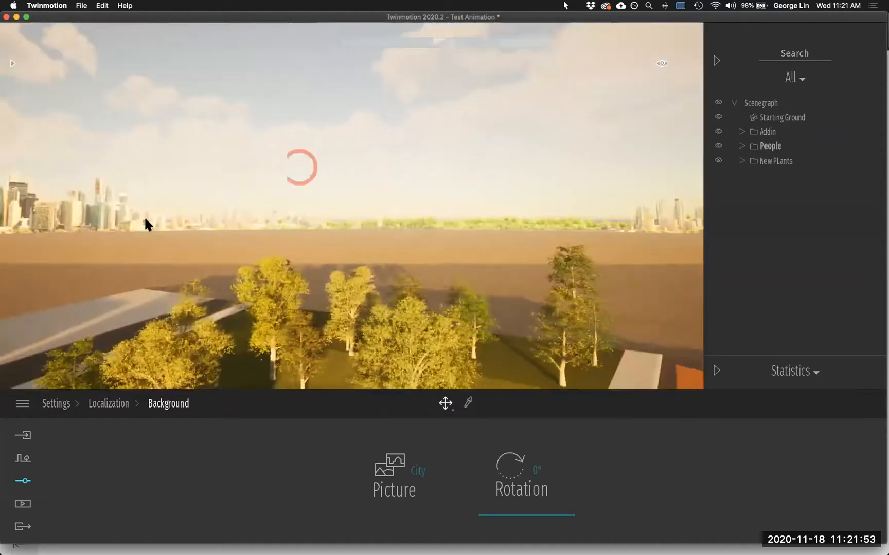
{"action": "left_click_drag", "start_coordinate": [305, 229], "coordinate": [247, 205]}
{"action": "mouse_move", "coordinate": [315, 210]}
{"action": "left_mouse_down"}
{"action": "mouse_move", "coordinate": [213, 208]}
{"action": "mouse_move", "coordinate": [474, 224]}
{"action": "mouse_move", "coordinate": [376, 203]}
{"action": "mouse_move", "coordinate": [474, 216]}
{"action": "mouse_move", "coordinate": [349, 204]}
{"action": "mouse_move", "coordinate": [320, 219]}
{"action": "left_mouse_up"}
{"action": "left_click", "coordinate": [446, 448]}
{"action": "mouse_move", "coordinate": [415, 195]}
{"action": "left_mouse_down"}
{"action": "mouse_move", "coordinate": [407, 199]}
{"action": "mouse_move", "coordinate": [414, 210]}
{"action": "mouse_move", "coordinate": [439, 223]}
{"action": "mouse_move", "coordinate": [428, 224]}
{"action": "mouse_move", "coordinate": [399, 218]}
{"action": "mouse_move", "coordinate": [477, 214]}
{"action": "mouse_move", "coordinate": [456, 198]}
{"action": "left_mouse_up"}
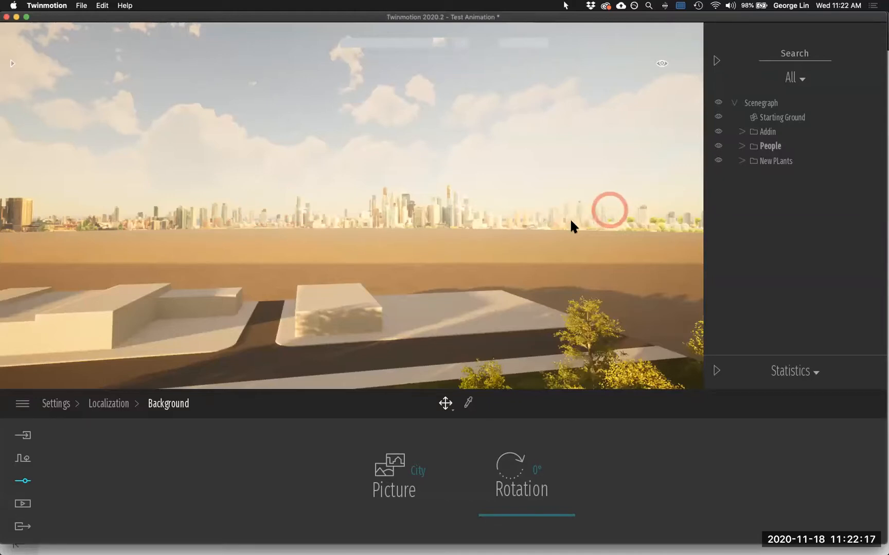
{"action": "left_click_drag", "start_coordinate": [367, 204], "coordinate": [297, 214]}
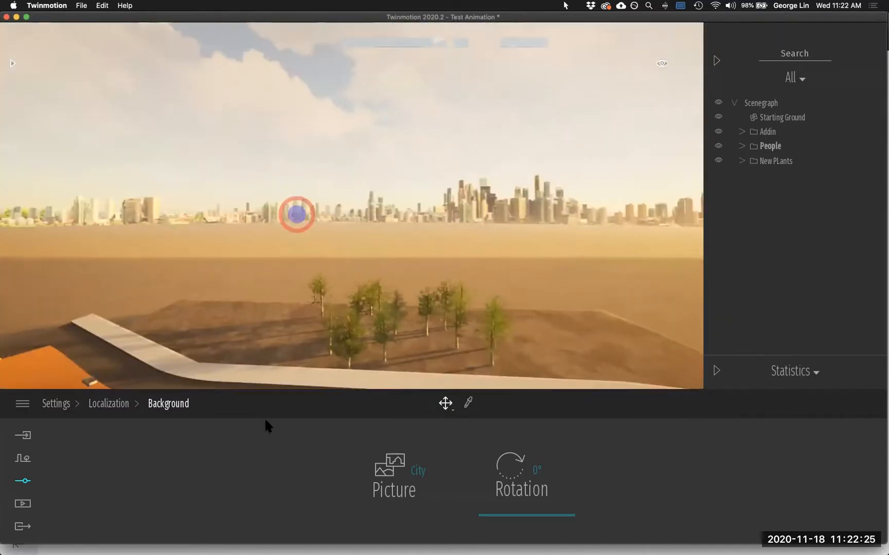
Step: Try the Mountains picture and the None option for the scene background
{"action": "left_click", "coordinate": [399, 481]}
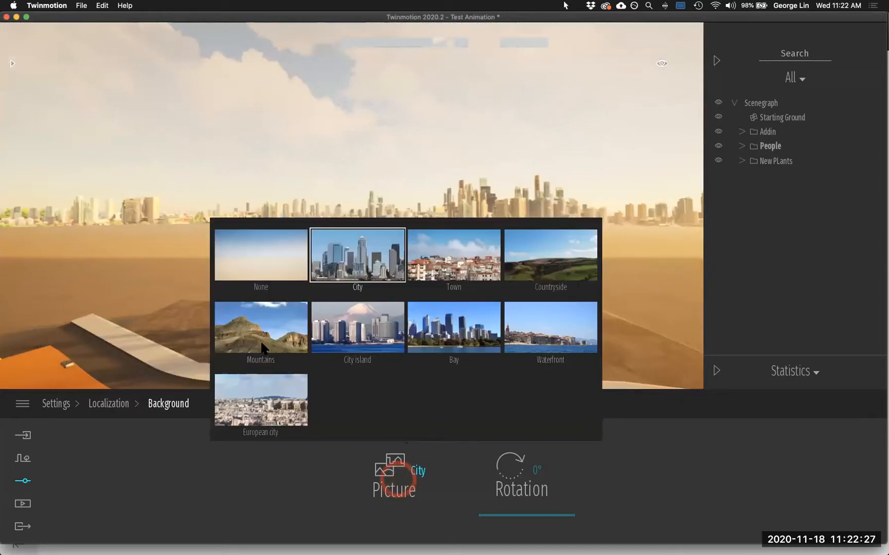
{"action": "left_click", "coordinate": [290, 334]}
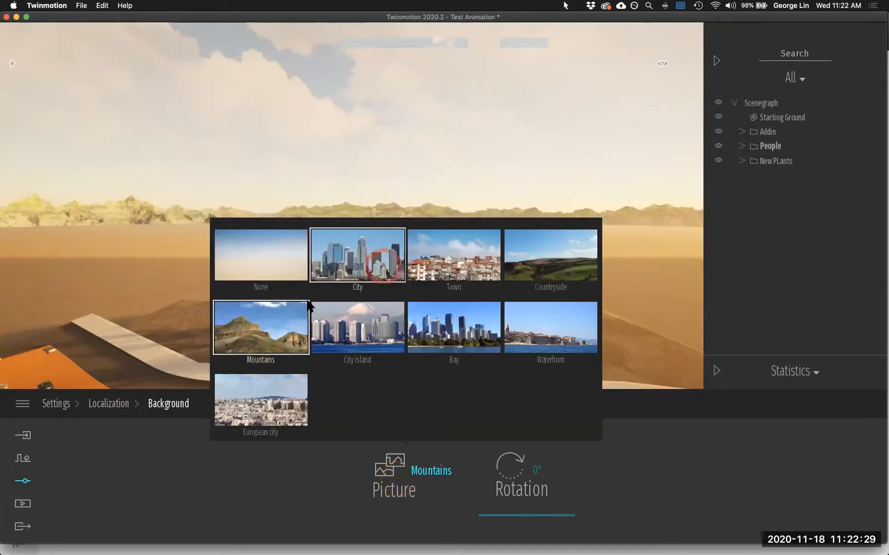
{"action": "left_click", "coordinate": [263, 260]}
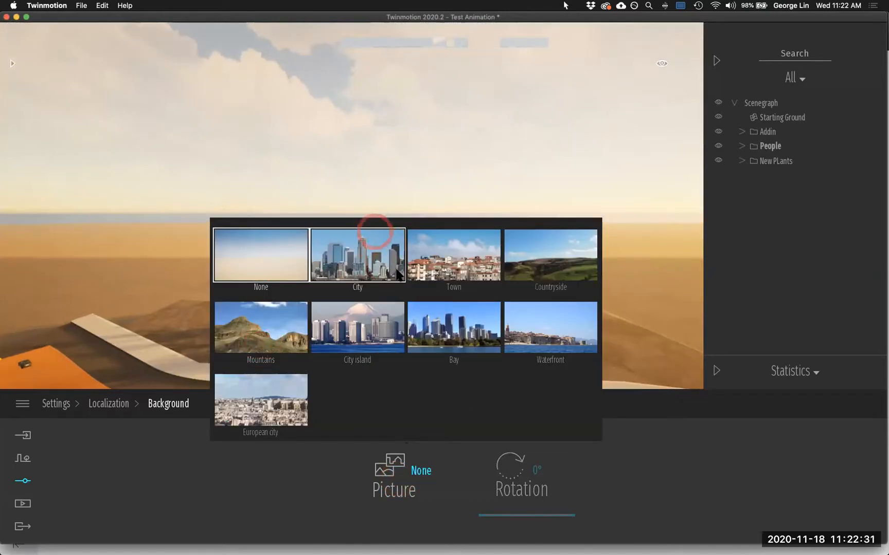
Step: Try the City island and Bay background pictures alternately to compare their skylines
{"action": "left_click", "coordinate": [394, 351]}
{"action": "left_click_drag", "start_coordinate": [563, 156], "coordinate": [412, 342]}
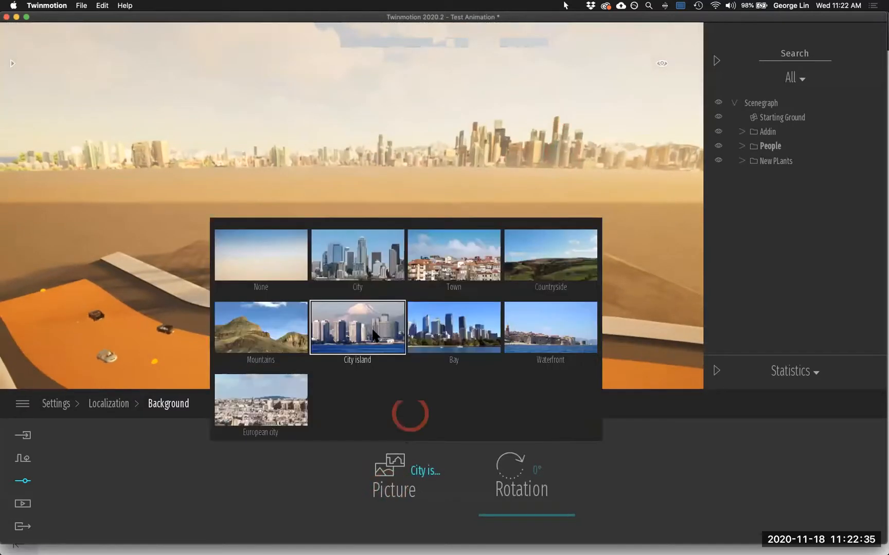
{"action": "left_click", "coordinate": [380, 330]}
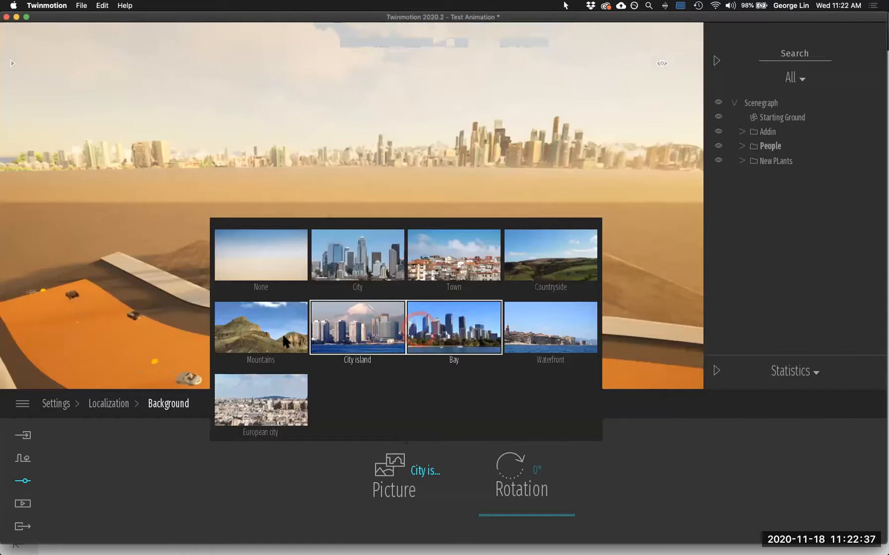
{"action": "left_click", "coordinate": [452, 332]}
{"action": "left_click", "coordinate": [355, 331]}
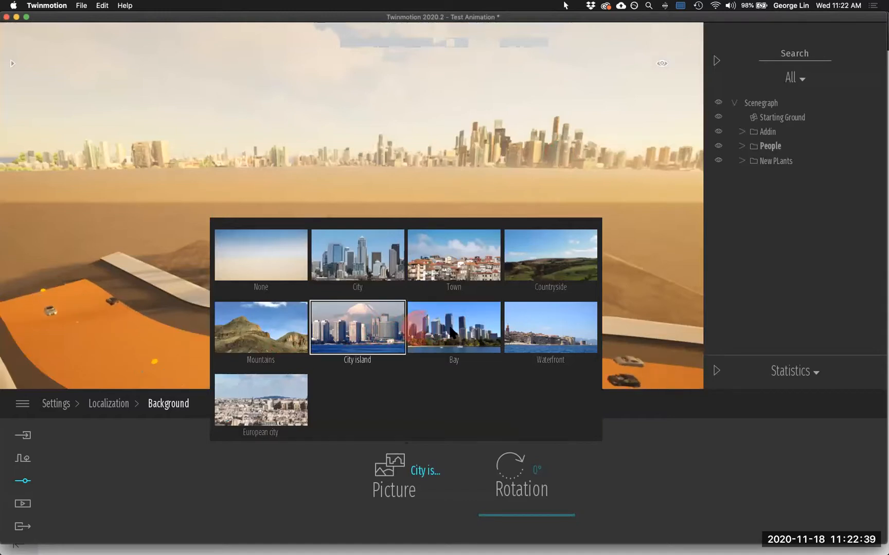
{"action": "left_click", "coordinate": [446, 332]}
{"action": "left_click", "coordinate": [354, 335]}
{"action": "left_click", "coordinate": [443, 330]}
{"action": "left_click", "coordinate": [357, 329]}
{"action": "left_click", "coordinate": [452, 329]}
Step: Try the Waterfront and European city background pictures and compare them with Bay
{"action": "left_click", "coordinate": [535, 332]}
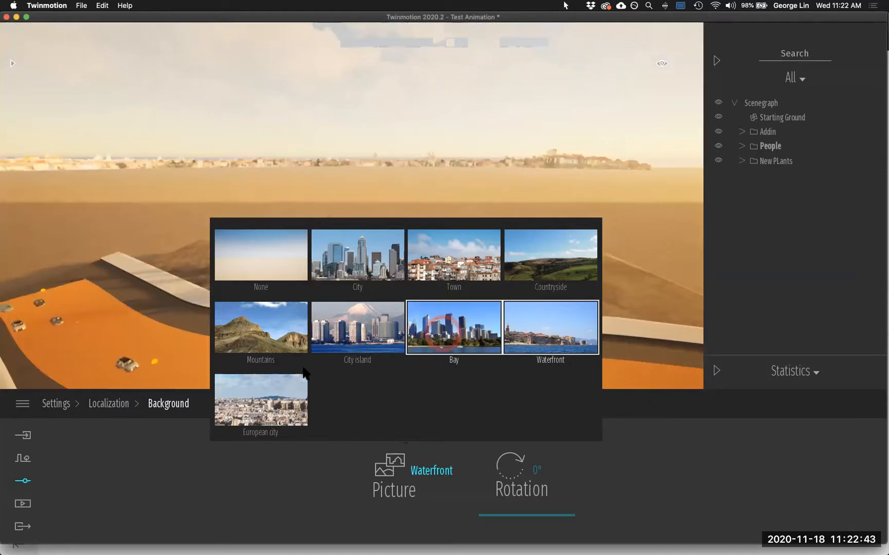
{"action": "left_click", "coordinate": [257, 402]}
{"action": "left_click", "coordinate": [463, 323]}
{"action": "left_click", "coordinate": [544, 311]}
{"action": "left_click", "coordinate": [444, 323]}
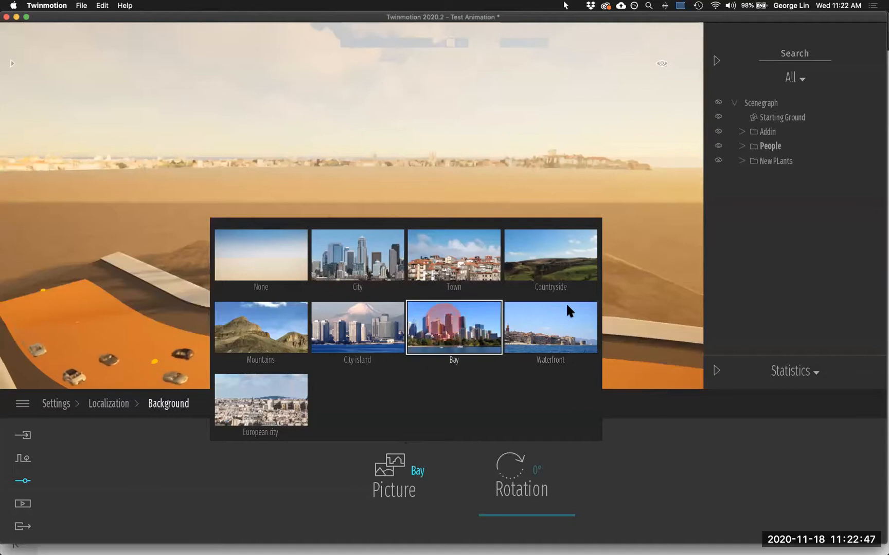
Step: Set the scene's background picture to Countryside and close the picture choices
{"action": "left_click", "coordinate": [565, 288]}
{"action": "left_click", "coordinate": [341, 161]}
{"action": "left_click_drag", "start_coordinate": [341, 160], "coordinate": [431, 155]}
{"action": "left_click", "coordinate": [755, 200]}
{"action": "left_click", "coordinate": [518, 217]}
{"action": "left_click", "coordinate": [498, 226]}
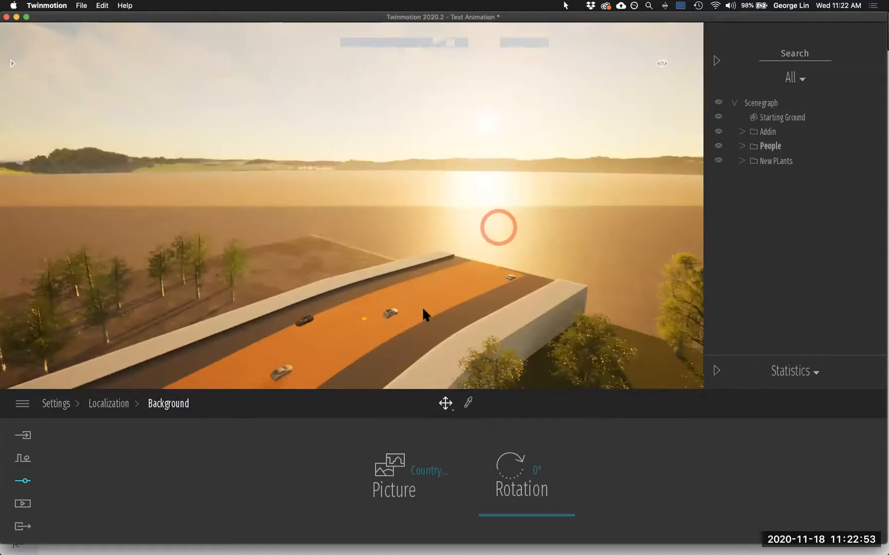
{"action": "left_click", "coordinate": [337, 187]}
{"action": "left_click", "coordinate": [230, 162]}
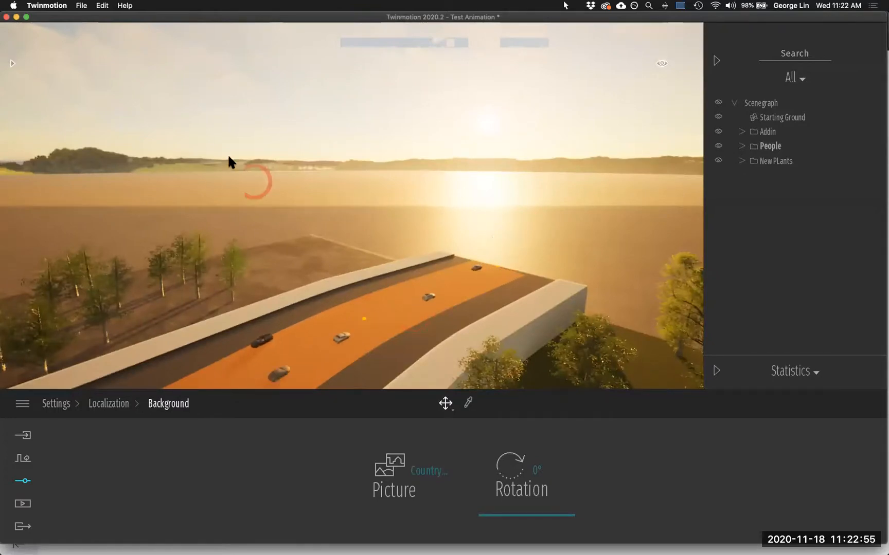
{"action": "left_click", "coordinate": [411, 155]}
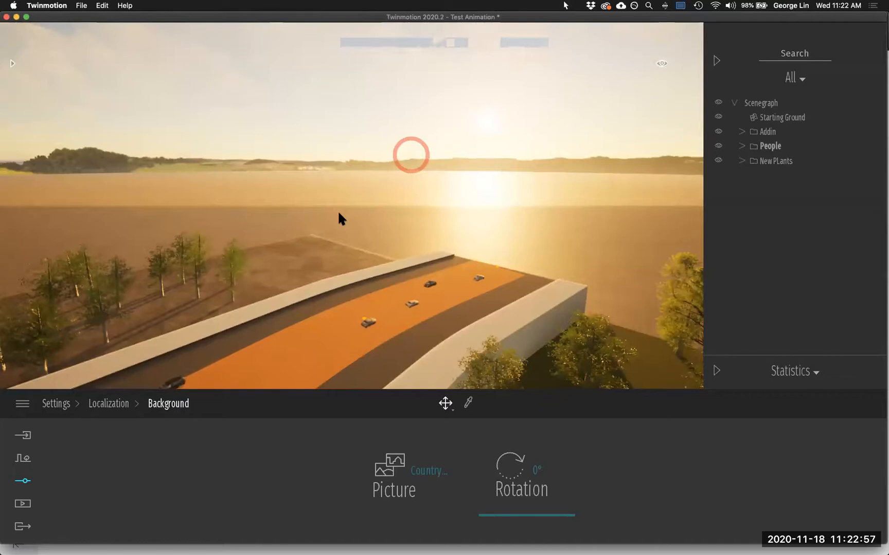
Step: Examine the Countryside horizon beyond the highway from a higher, more distant viewpoint
{"action": "key", "text": "s"}
{"action": "key", "text": "e"}
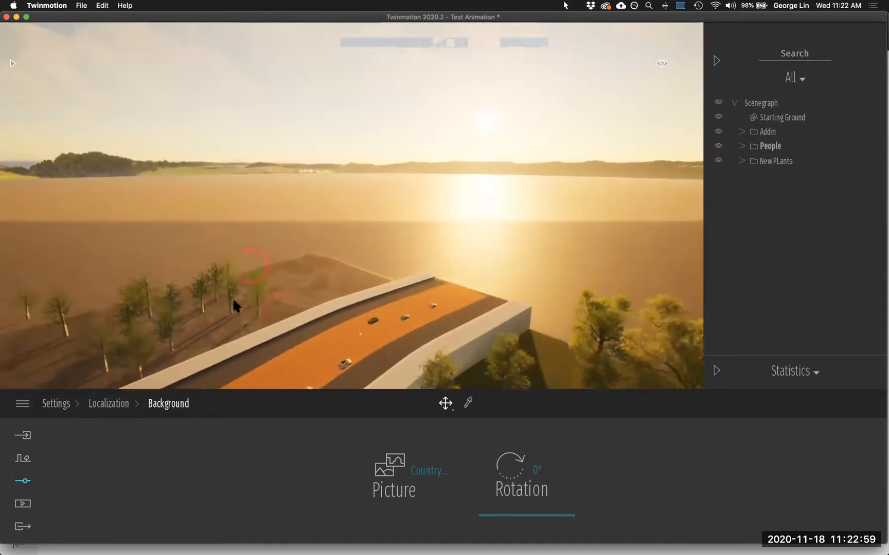
{"action": "left_click", "coordinate": [241, 288]}
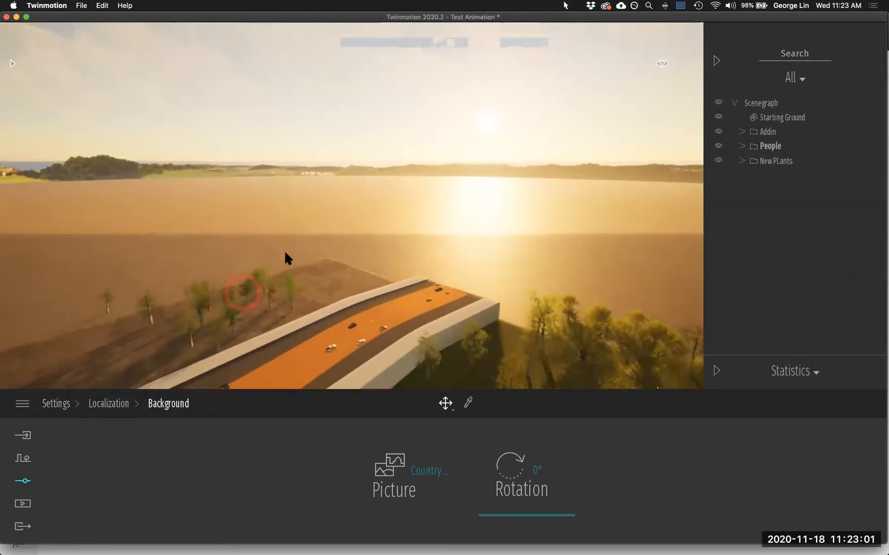
{"action": "key", "text": "s"}
{"action": "key", "text": "a"}
{"action": "left_click", "coordinate": [284, 250]}
{"action": "left_click", "coordinate": [322, 276]}
{"action": "left_click", "coordinate": [194, 298]}
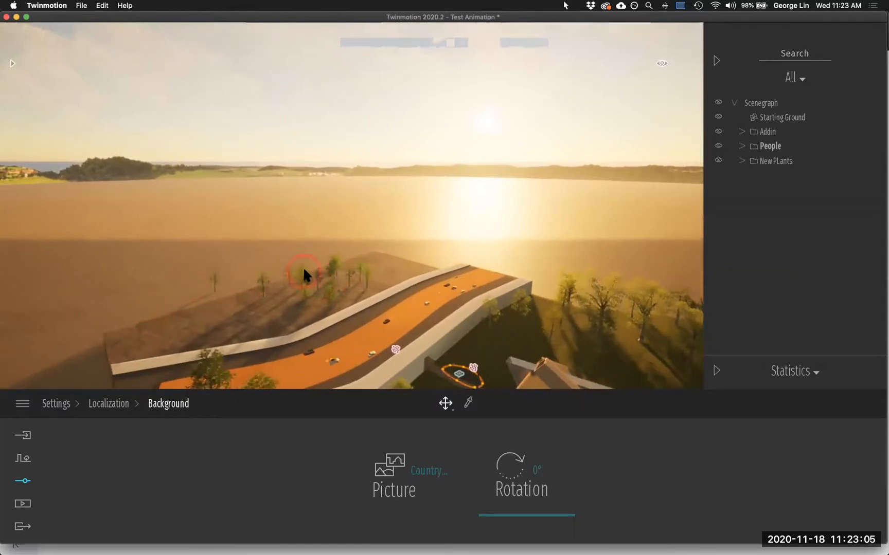
{"action": "key", "text": "s"}
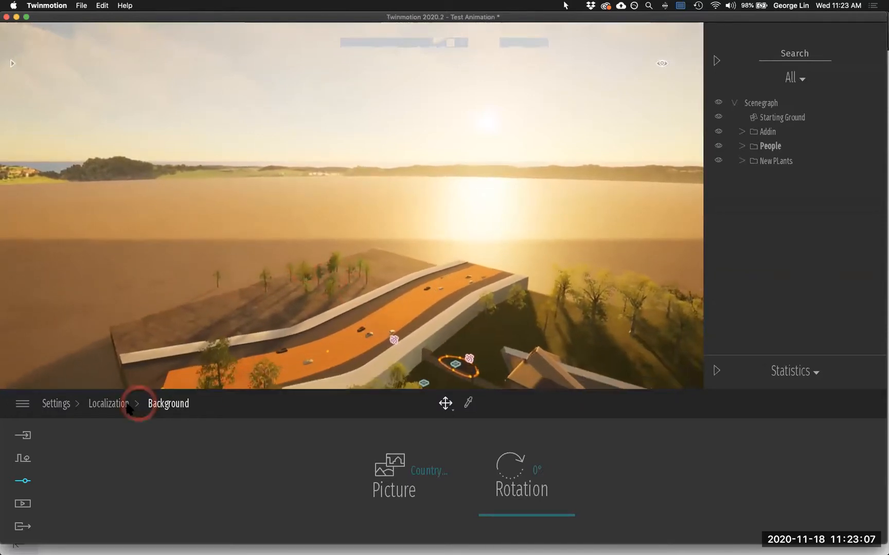
Step: Leave the background settings, open Video3 from the media, and open the settings of its first keyframe
{"action": "left_click", "coordinate": [123, 406]}
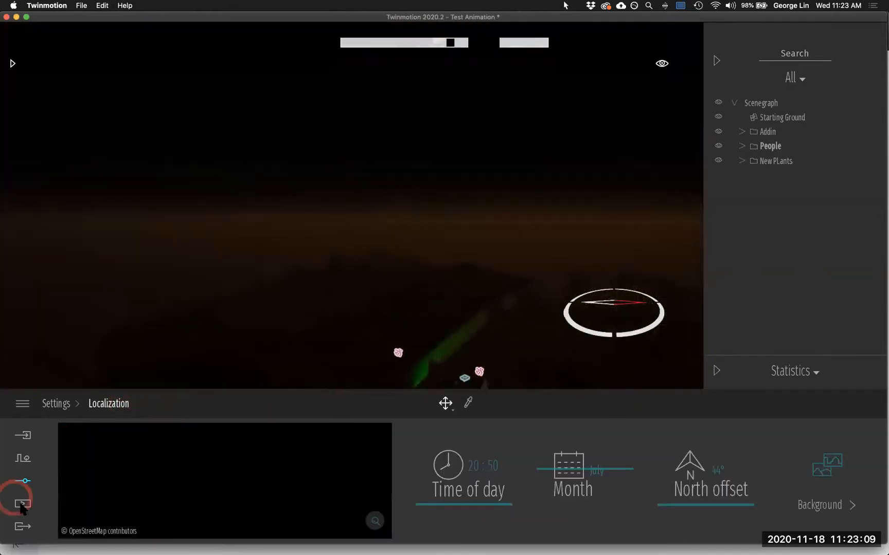
{"action": "left_click", "coordinate": [23, 504]}
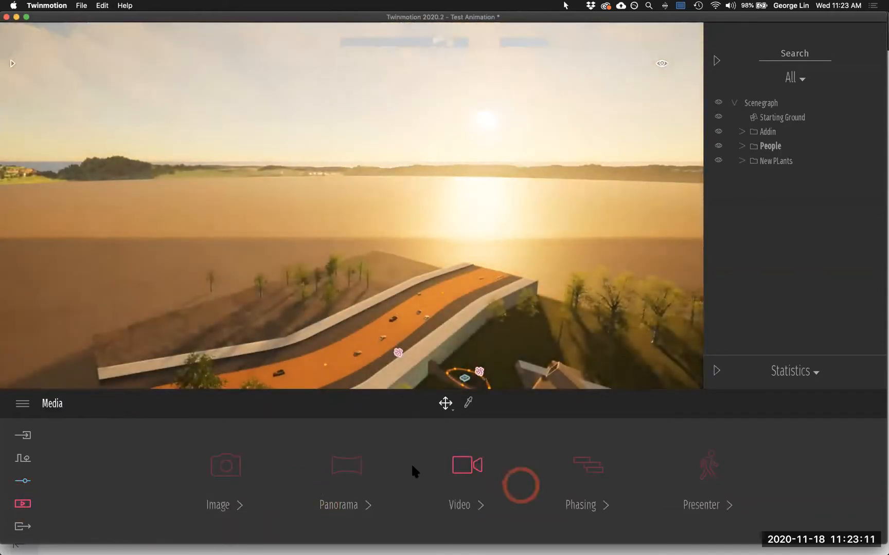
{"action": "left_click", "coordinate": [466, 468]}
{"action": "left_click", "coordinate": [352, 454]}
{"action": "left_click", "coordinate": [344, 450]}
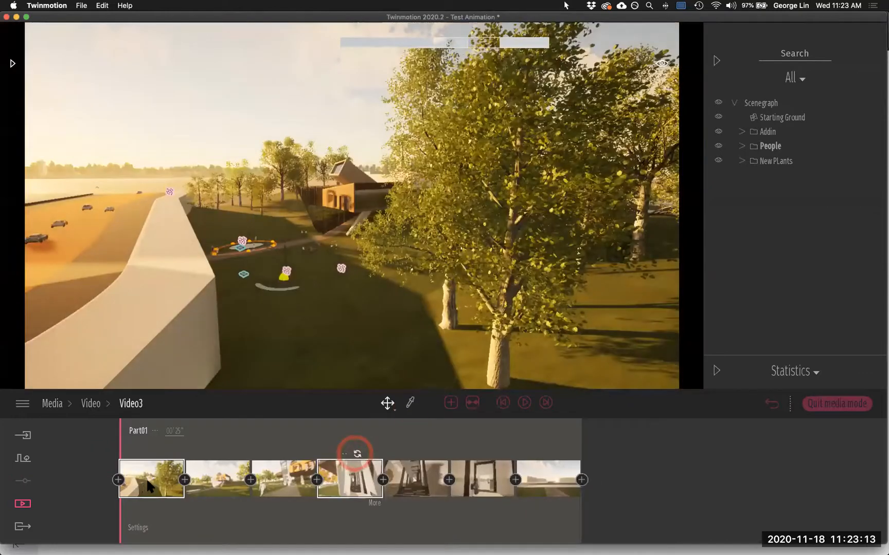
{"action": "left_click", "coordinate": [178, 503]}
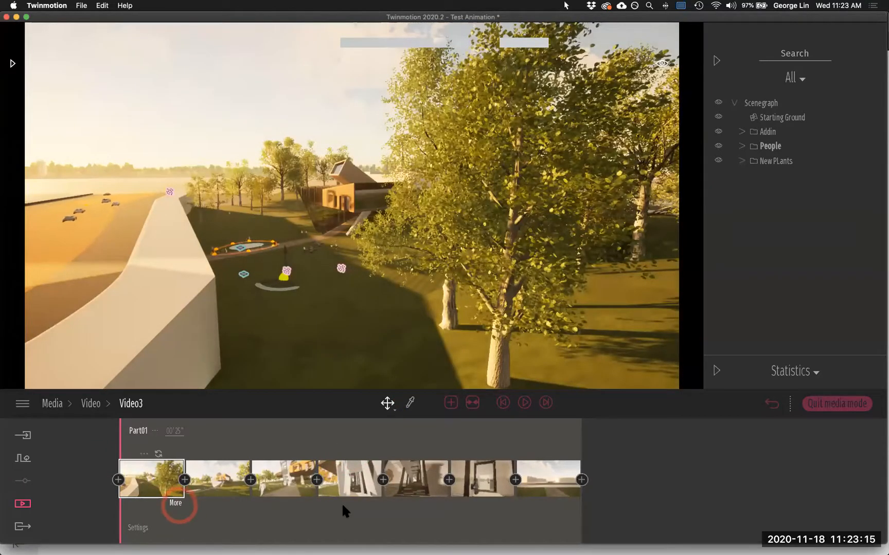
{"action": "left_click", "coordinate": [174, 503]}
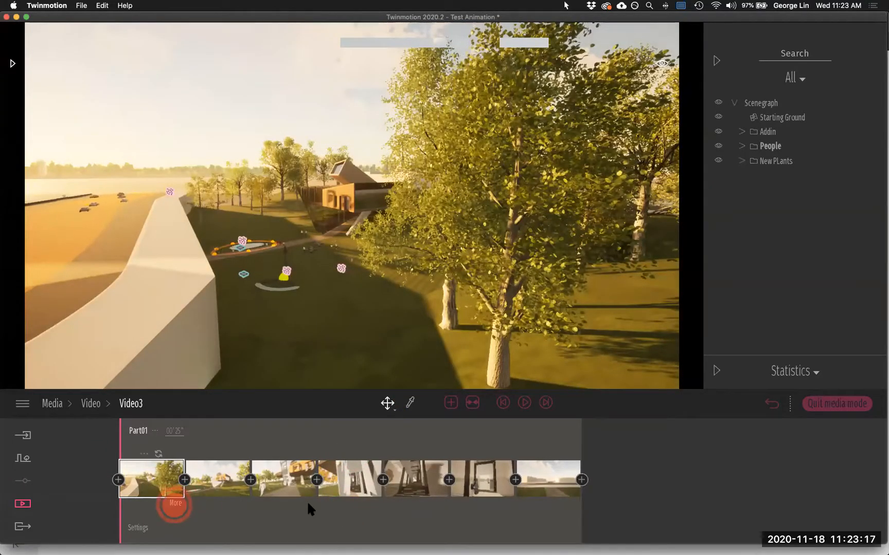
{"action": "left_click", "coordinate": [319, 505]}
Step: Review the weather, lighting and localization settings available for the video keyframe
{"action": "left_click", "coordinate": [413, 476]}
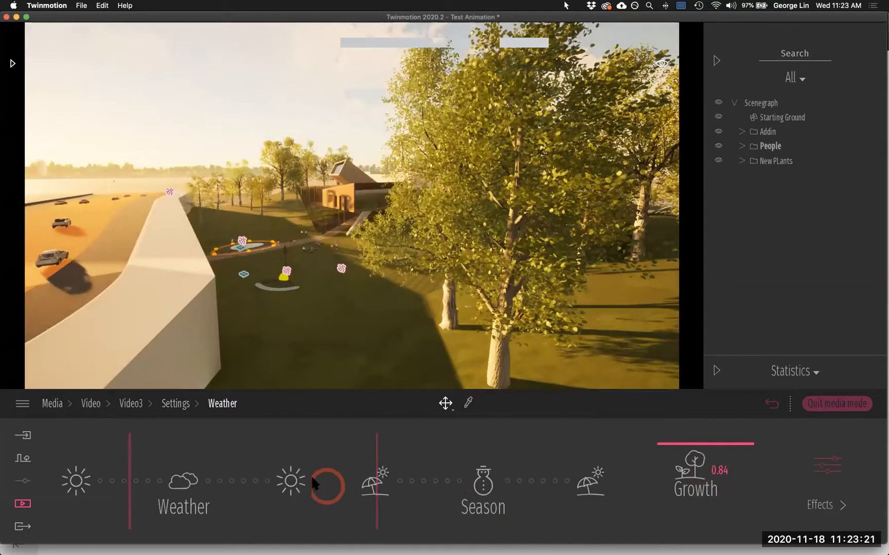
{"action": "left_click", "coordinate": [176, 404]}
{"action": "left_click", "coordinate": [520, 492]}
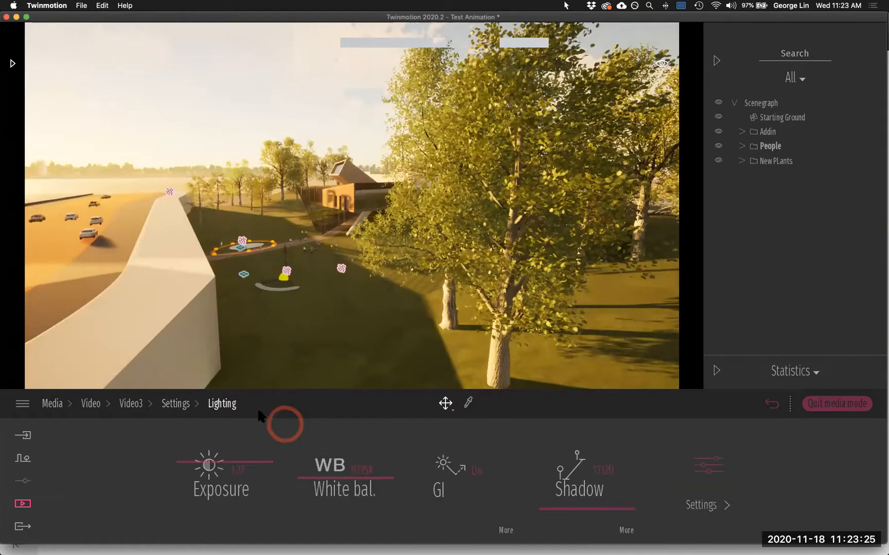
{"action": "left_click", "coordinate": [700, 471]}
{"action": "left_click", "coordinate": [214, 404]}
{"action": "left_click", "coordinate": [176, 404]}
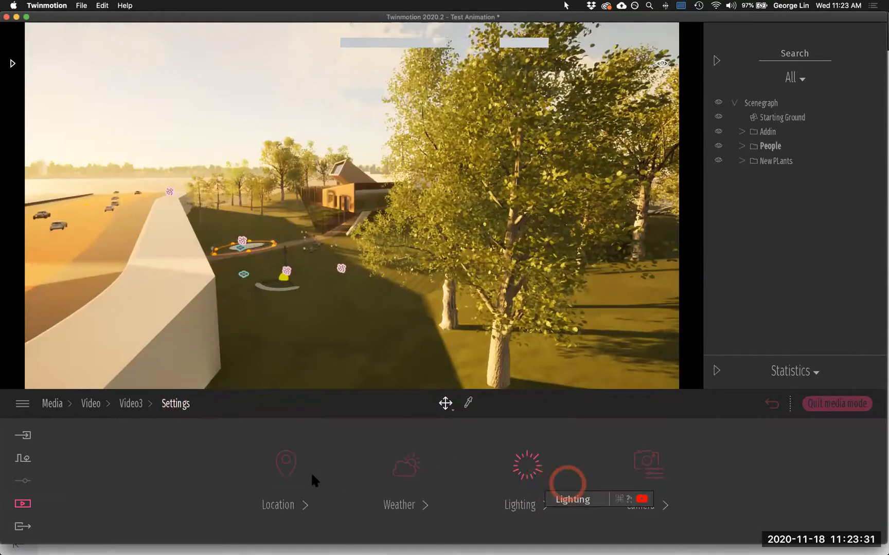
{"action": "left_click", "coordinate": [278, 472]}
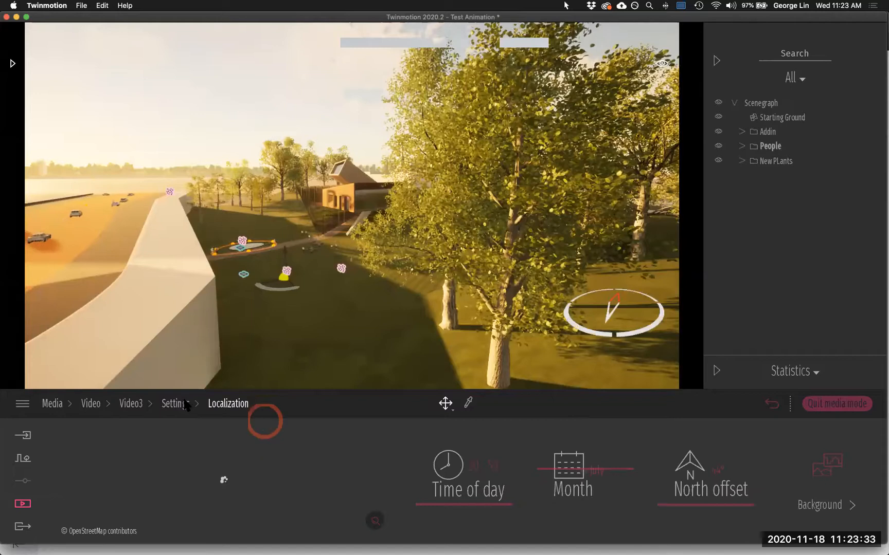
{"action": "left_click", "coordinate": [525, 473]}
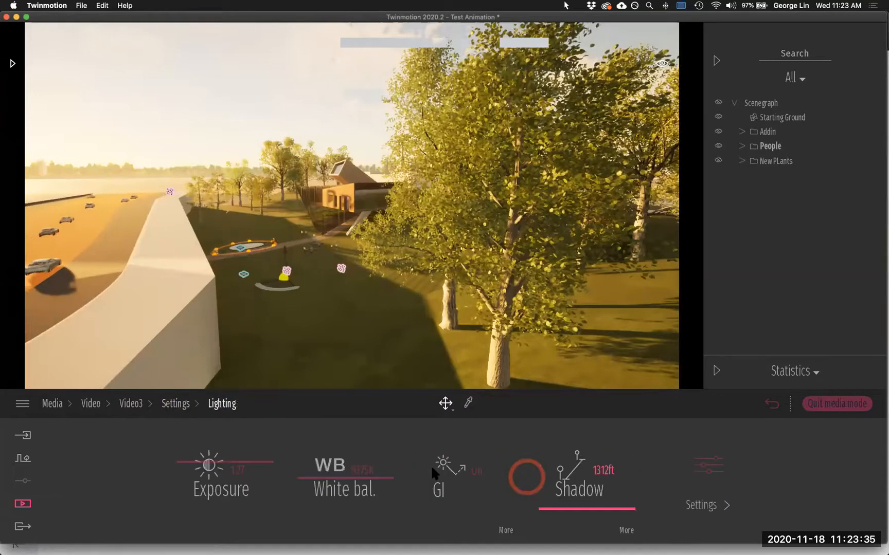
{"action": "left_click", "coordinate": [172, 402]}
Step: Set Smog to 96% in the weather effects of Video3's first keyframe
{"action": "left_click", "coordinate": [401, 470]}
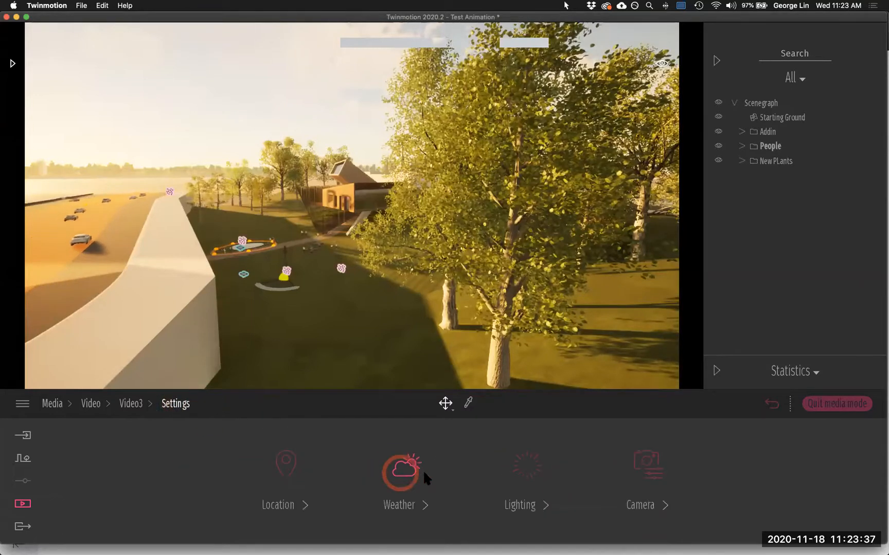
{"action": "left_click", "coordinate": [821, 468]}
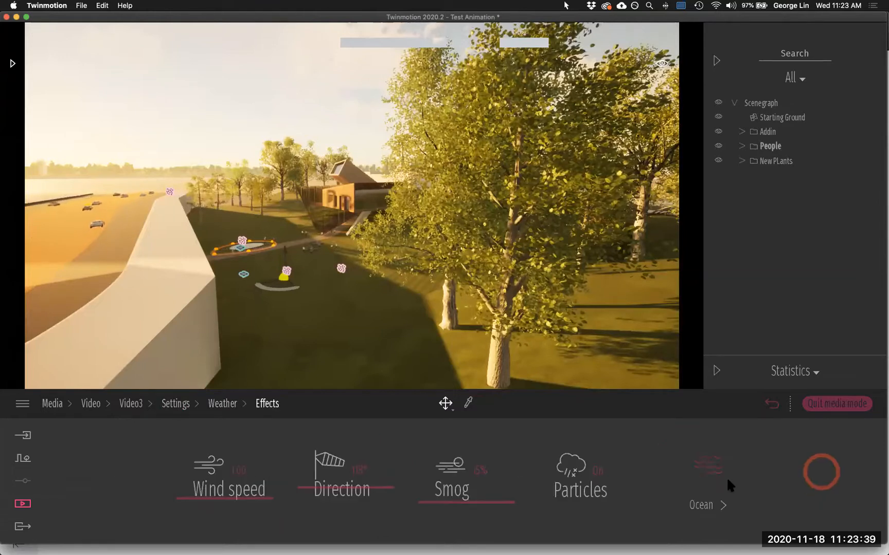
{"action": "left_click", "coordinate": [449, 497]}
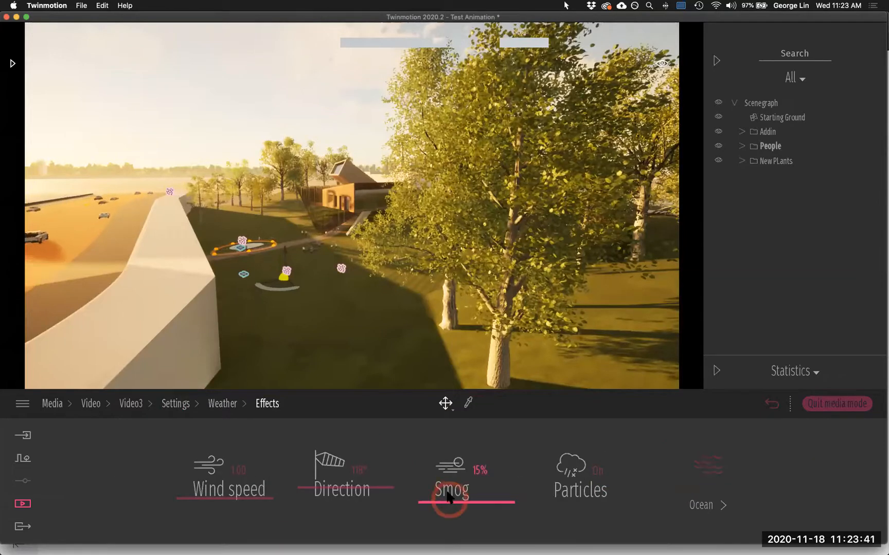
{"action": "mouse_move", "coordinate": [451, 482]}
{"action": "left_mouse_down"}
{"action": "mouse_move", "coordinate": [447, 444]}
{"action": "mouse_move", "coordinate": [442, 484]}
{"action": "left_mouse_up"}
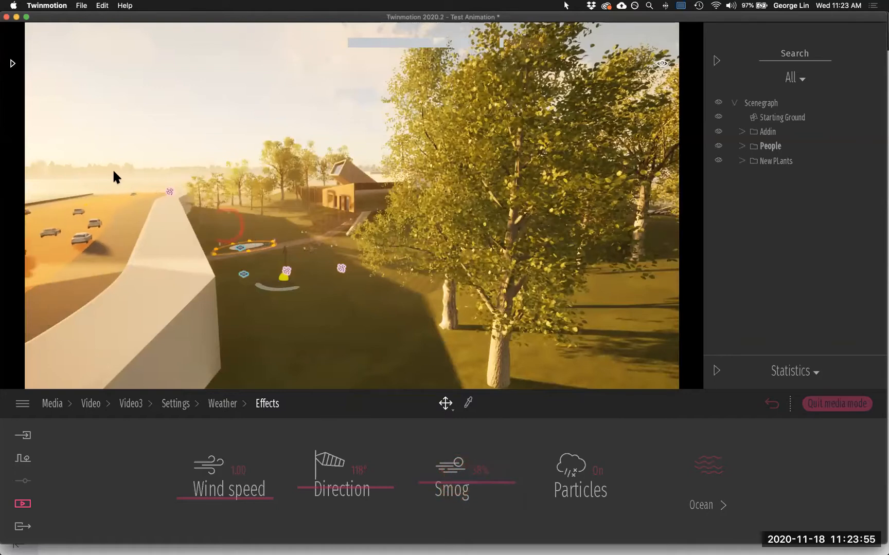
{"action": "right_click_drag", "start_coordinate": [454, 169], "coordinate": [761, 206]}
{"action": "left_click", "coordinate": [481, 478]}
{"action": "mouse_move", "coordinate": [482, 481]}
{"action": "left_mouse_down"}
{"action": "mouse_move", "coordinate": [480, 456]}
{"action": "mouse_move", "coordinate": [477, 467]}
{"action": "left_mouse_up"}
Step: Examine how the smog softens the distant skyline and the trees beyond the highway
{"action": "left_click", "coordinate": [291, 158]}
{"action": "left_click", "coordinate": [221, 200]}
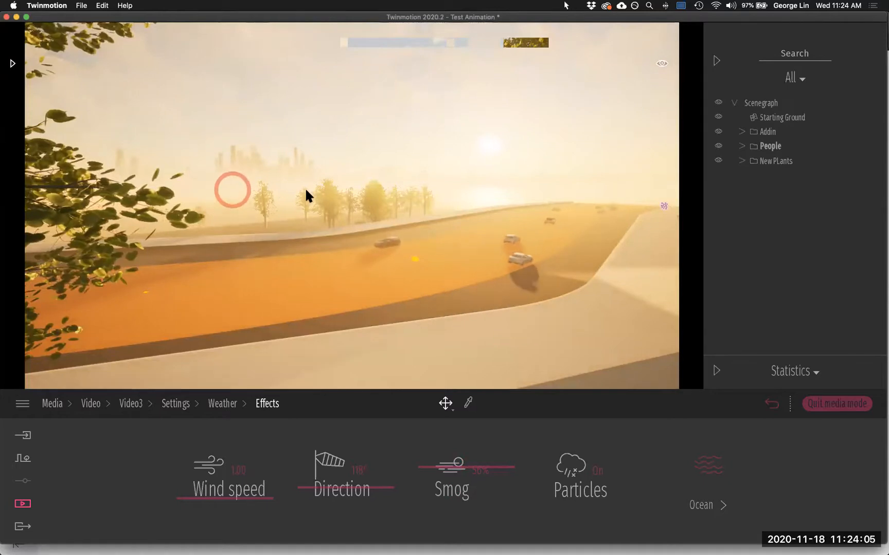
{"action": "left_click", "coordinate": [304, 192]}
{"action": "left_click", "coordinate": [266, 184]}
{"action": "left_click", "coordinate": [228, 172]}
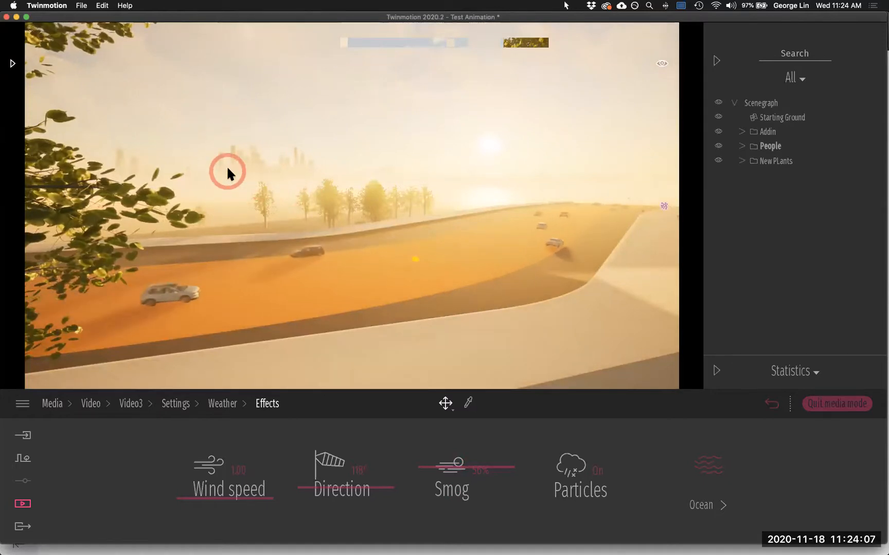
{"action": "left_click", "coordinate": [285, 183]}
{"action": "left_click_drag", "start_coordinate": [286, 182], "coordinate": [328, 186]}
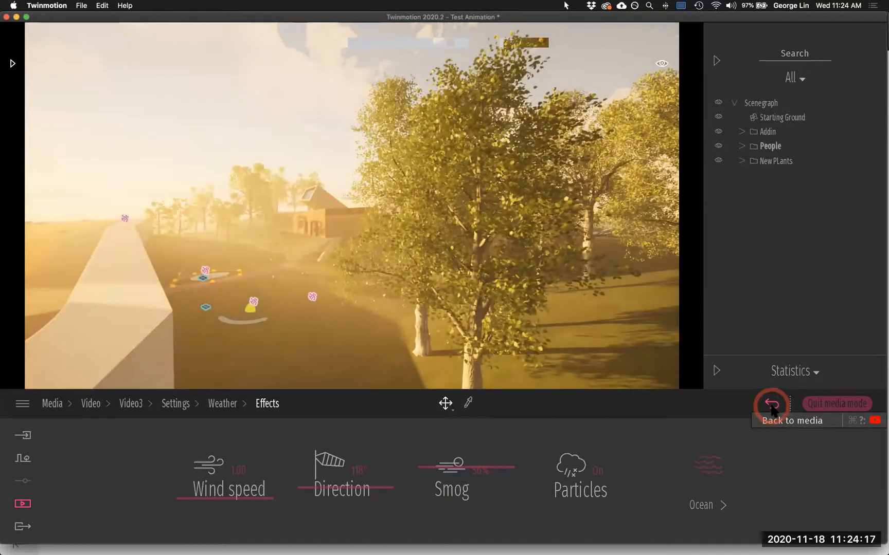
Step: Quit media mode and bring the view to the wooden building beside the pond
{"action": "left_click", "coordinate": [828, 405]}
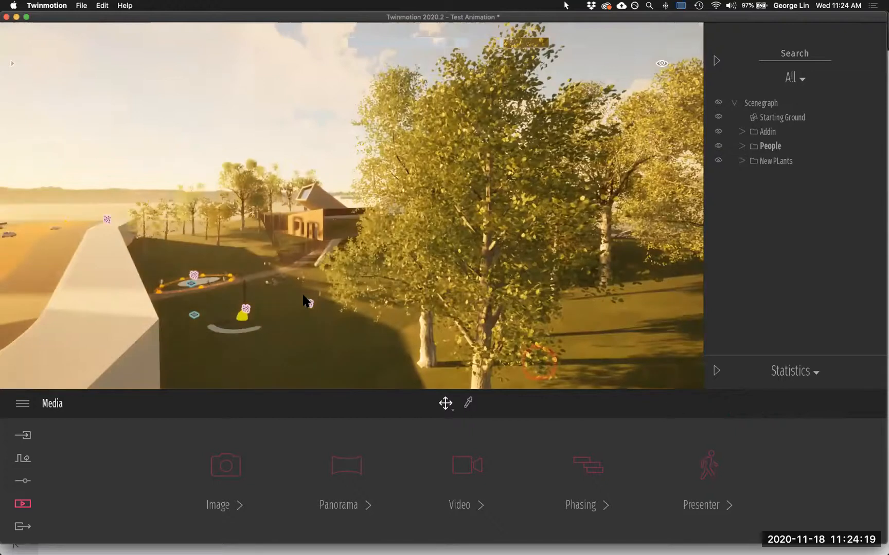
{"action": "left_click_drag", "start_coordinate": [309, 300], "coordinate": [465, 370]}
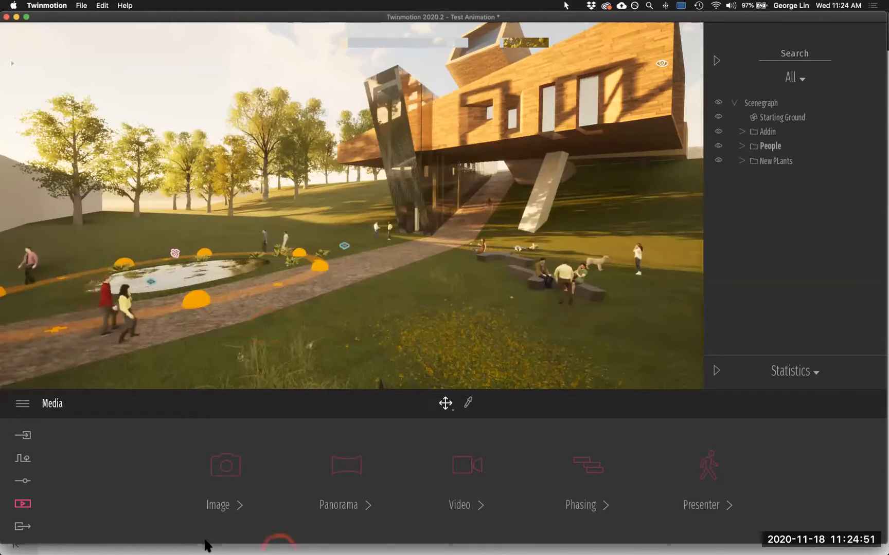
Step: Switch to Finder and open Model for in class Demo_red Skies_Fog.mp4 from the Project 4 folder
{"action": "left_click", "coordinate": [250, 538]}
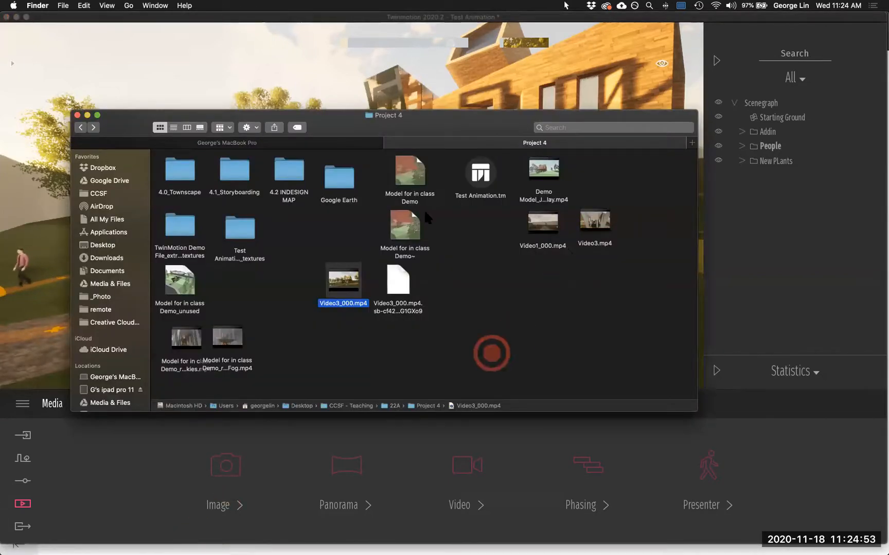
{"action": "left_click", "coordinate": [426, 218]}
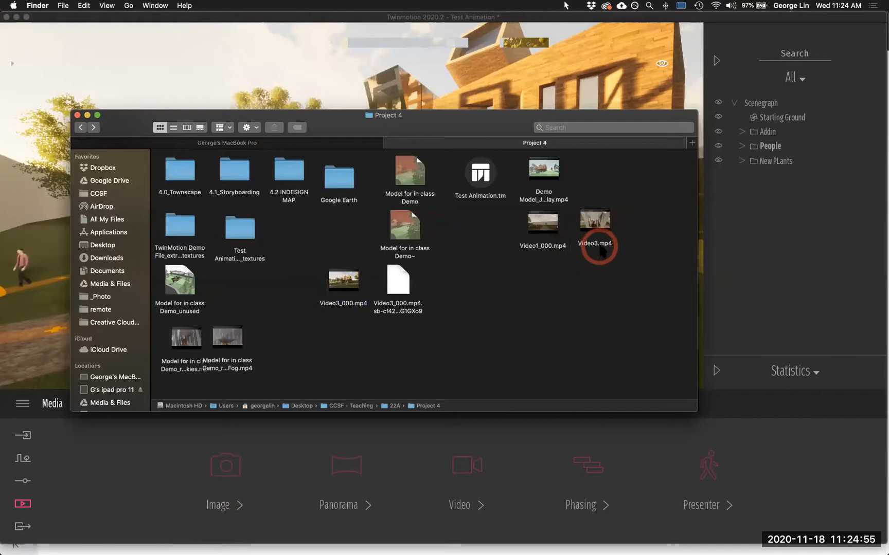
{"action": "left_click_drag", "start_coordinate": [247, 375], "coordinate": [367, 364]}
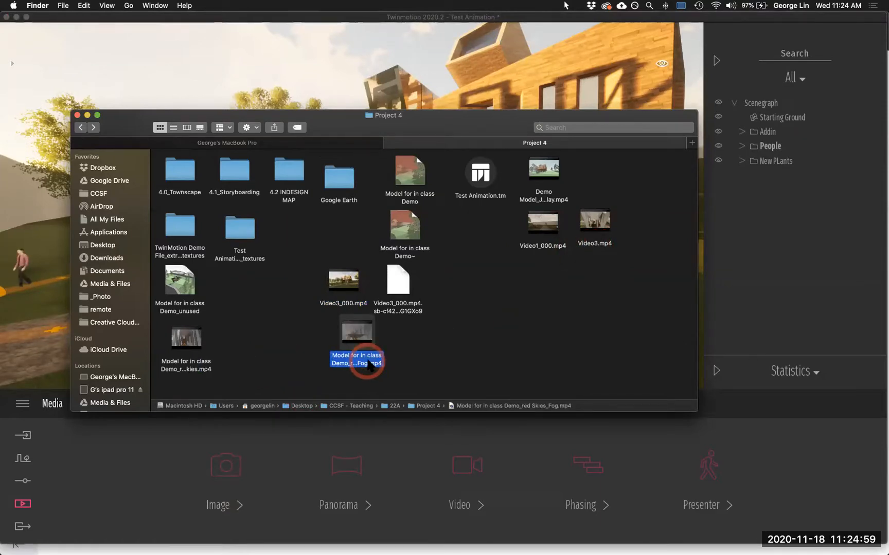
{"action": "double_click", "coordinate": [369, 363]}
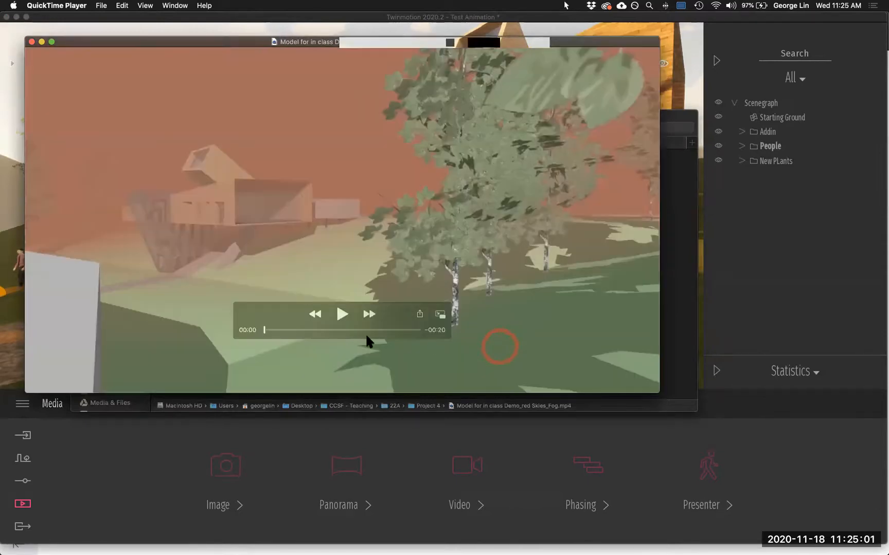
Step: Play the red sky fog video in QuickTime Player up to near its end and pause it
{"action": "left_click", "coordinate": [468, 379]}
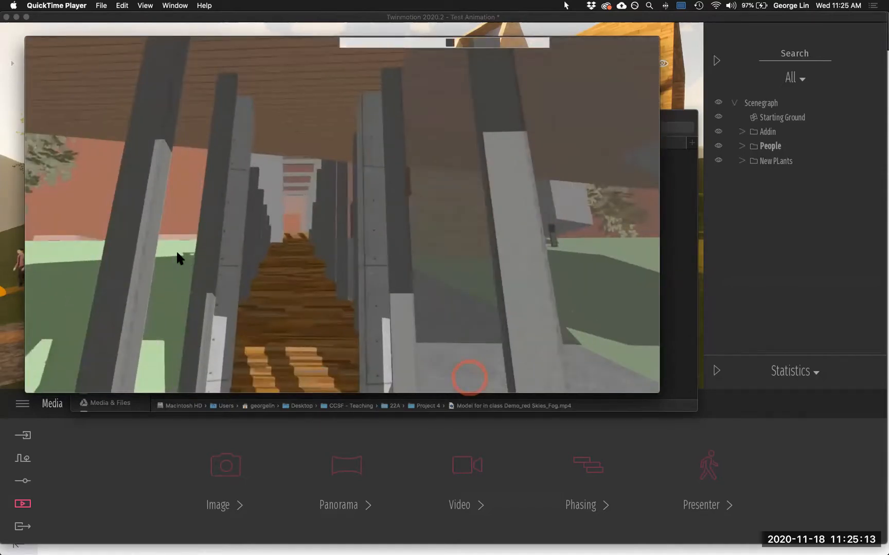
{"action": "mouse_move", "coordinate": [190, 239]}
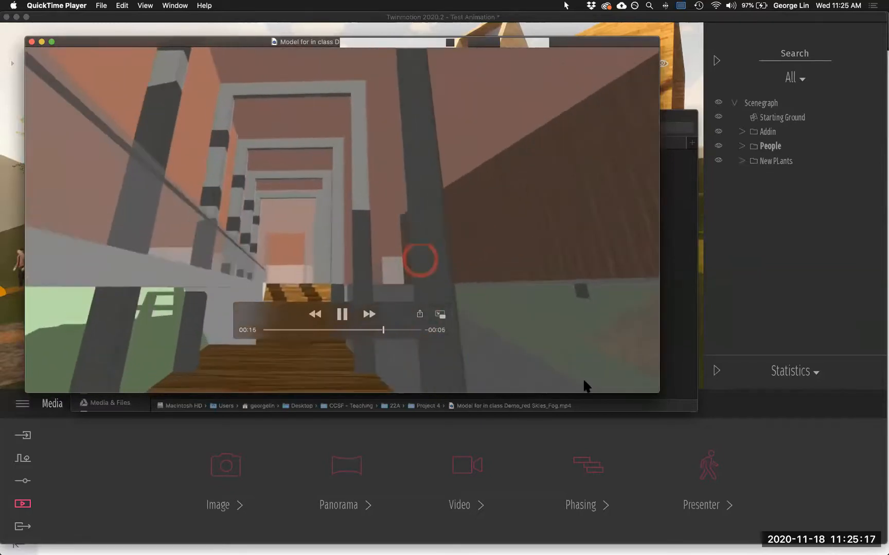
{"action": "left_click", "coordinate": [707, 358]}
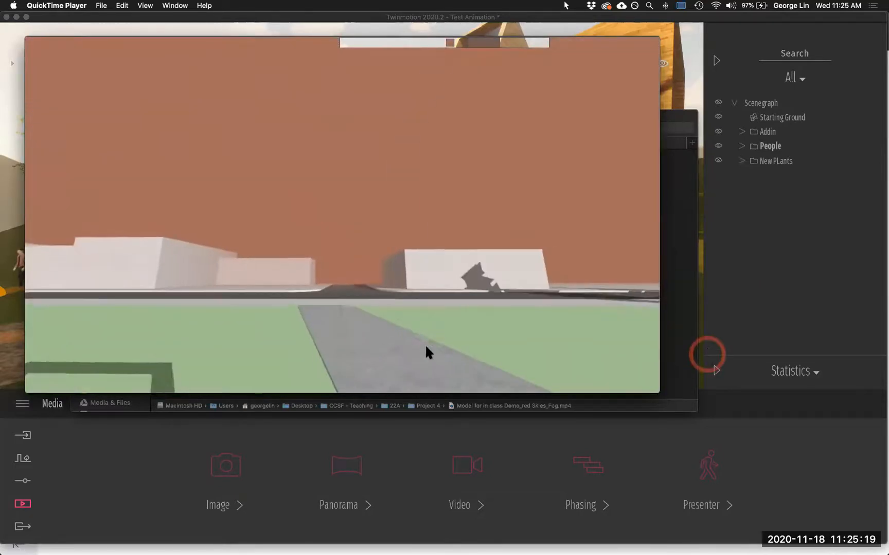
{"action": "left_click", "coordinate": [407, 347]}
{"action": "left_click", "coordinate": [411, 331]}
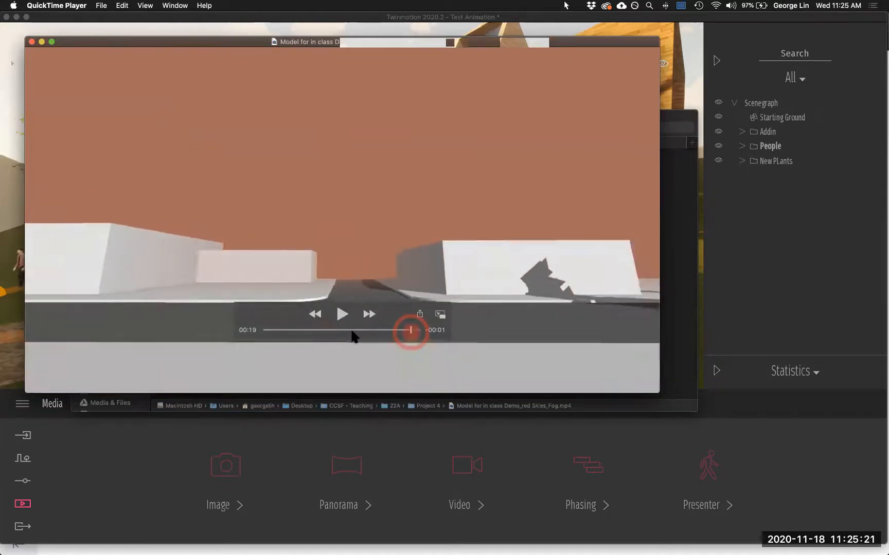
Step: Rewind the fog video and replay the approach to the building to examine the fog effect
{"action": "left_click", "coordinate": [348, 331]}
{"action": "left_click_drag", "start_coordinate": [324, 331], "coordinate": [275, 330]}
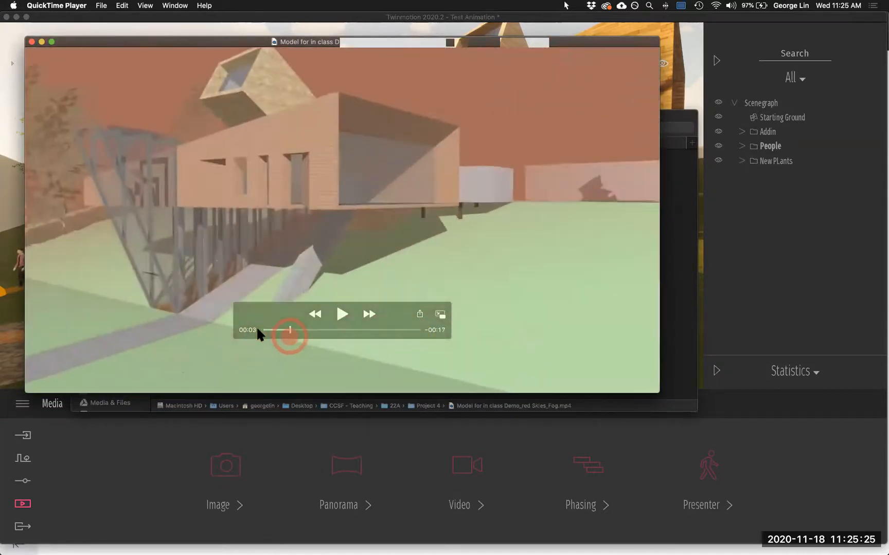
{"action": "left_click", "coordinate": [256, 332]}
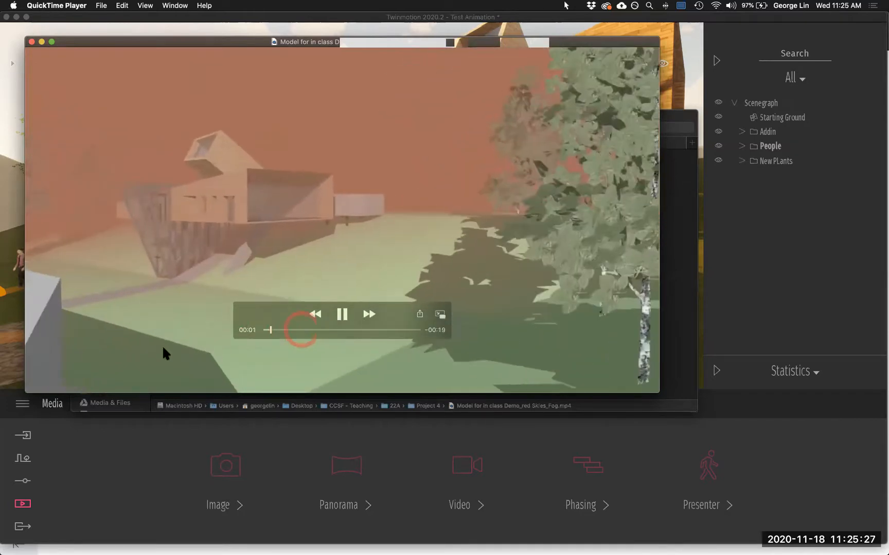
{"action": "left_click", "coordinate": [163, 350]}
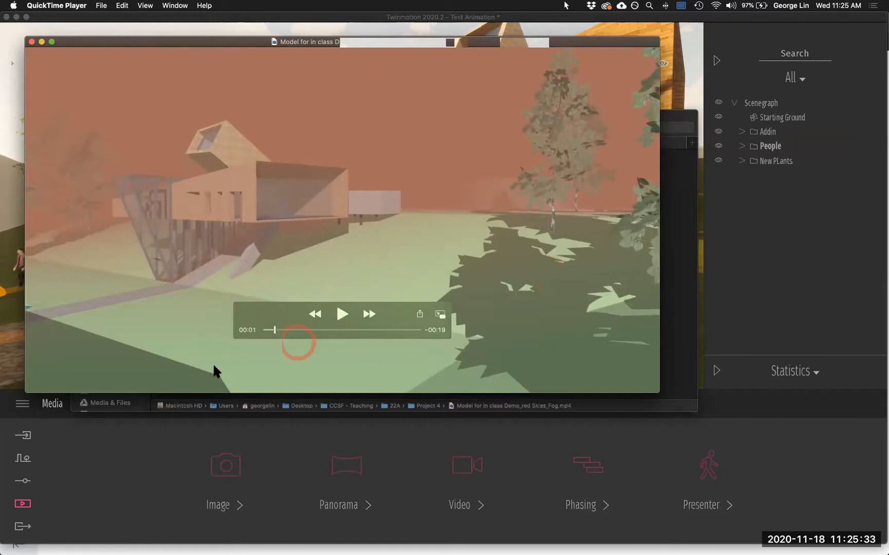
{"action": "left_click_drag", "start_coordinate": [299, 334], "coordinate": [422, 430]}
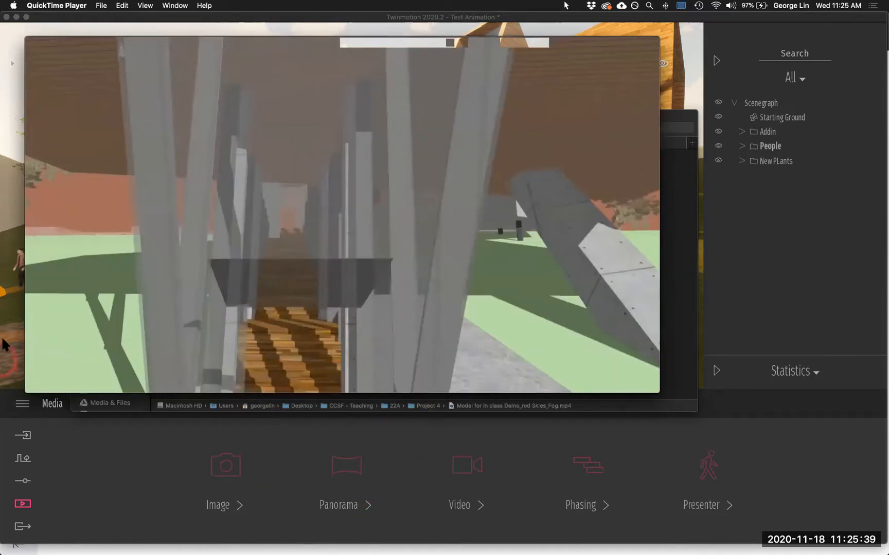
Step: Compare the Twinmotion view of the wooden building with the paused fog video in QuickTime Player, and return to Twinmotion
{"action": "key", "text": "super+q"}
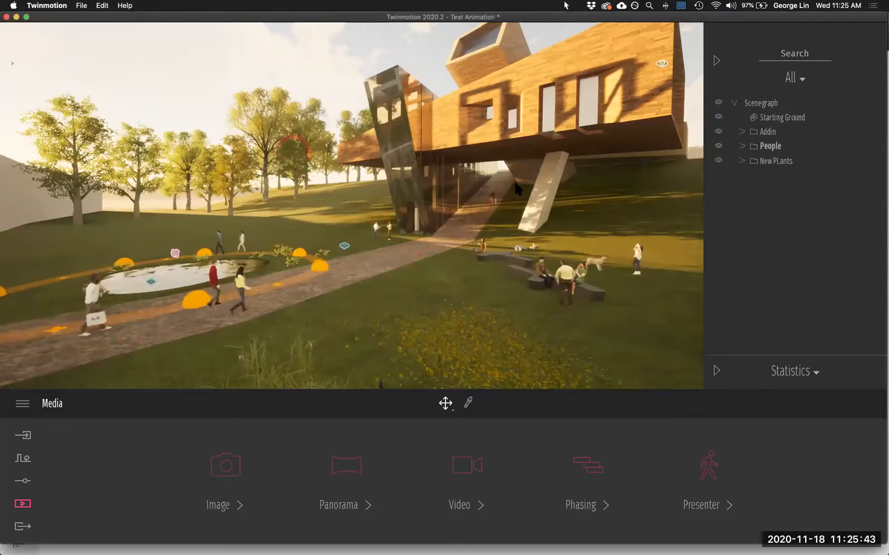
{"action": "left_click_drag", "start_coordinate": [435, 210], "coordinate": [389, 144]}
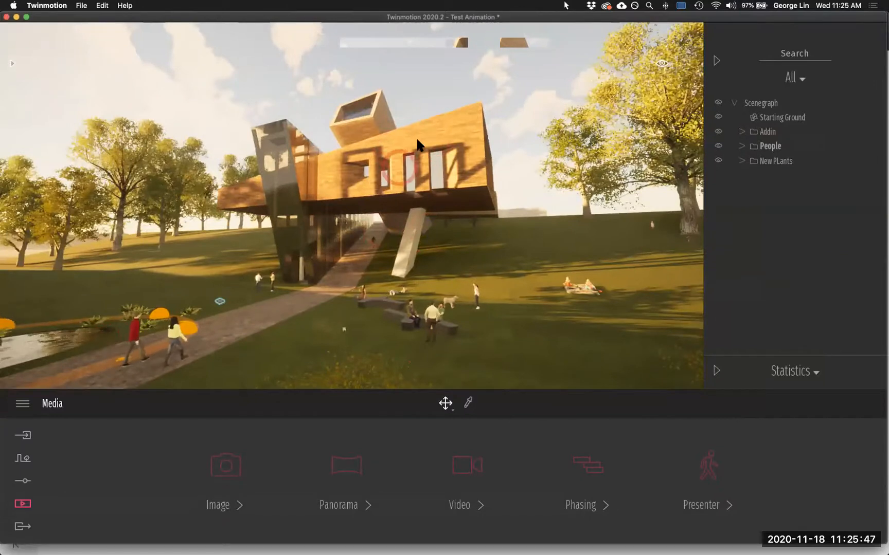
{"action": "left_click", "coordinate": [488, 154]}
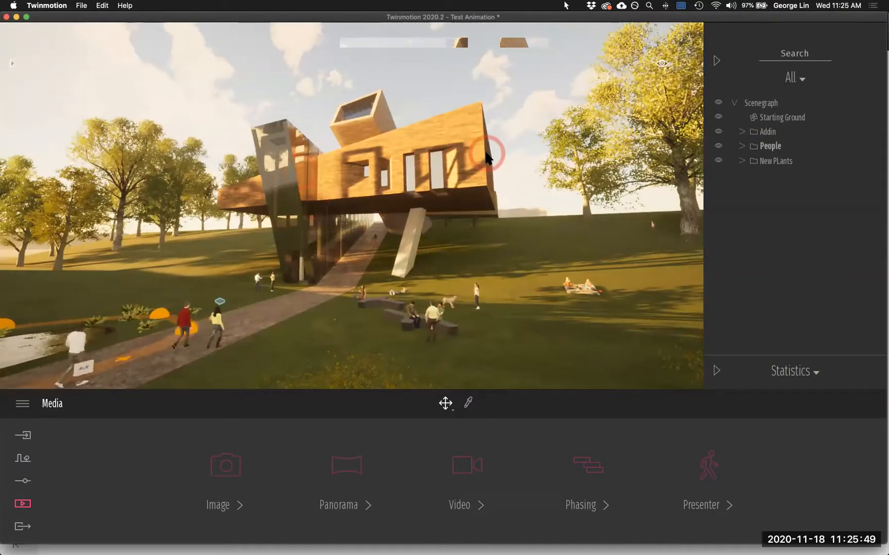
{"action": "key", "text": "super+Tab"}
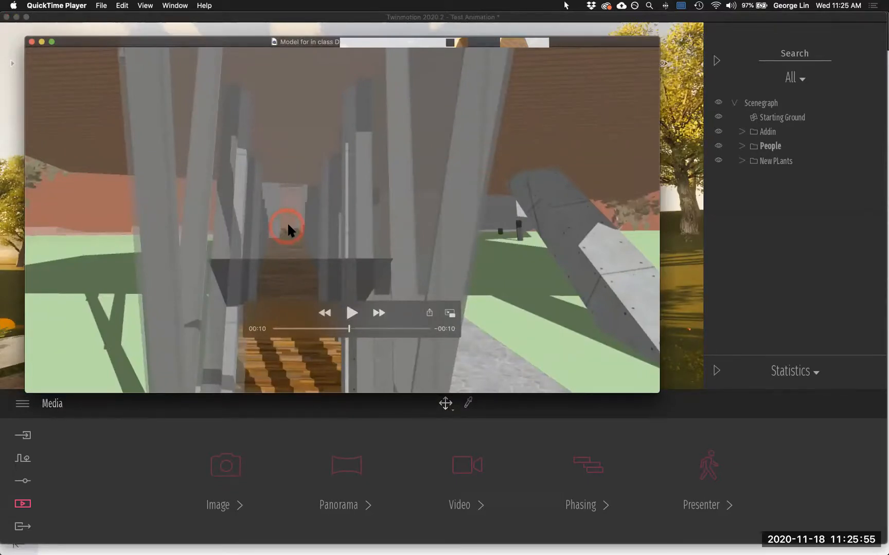
{"action": "key", "text": "super+q"}
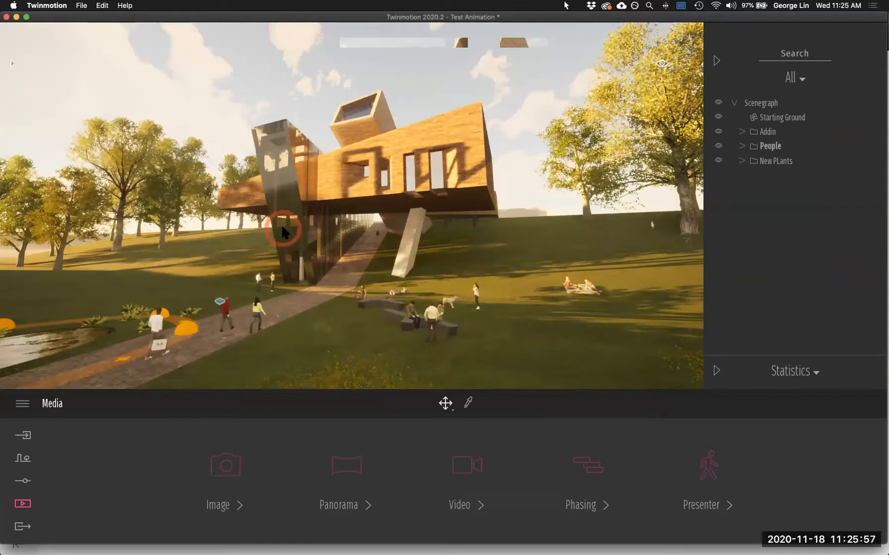